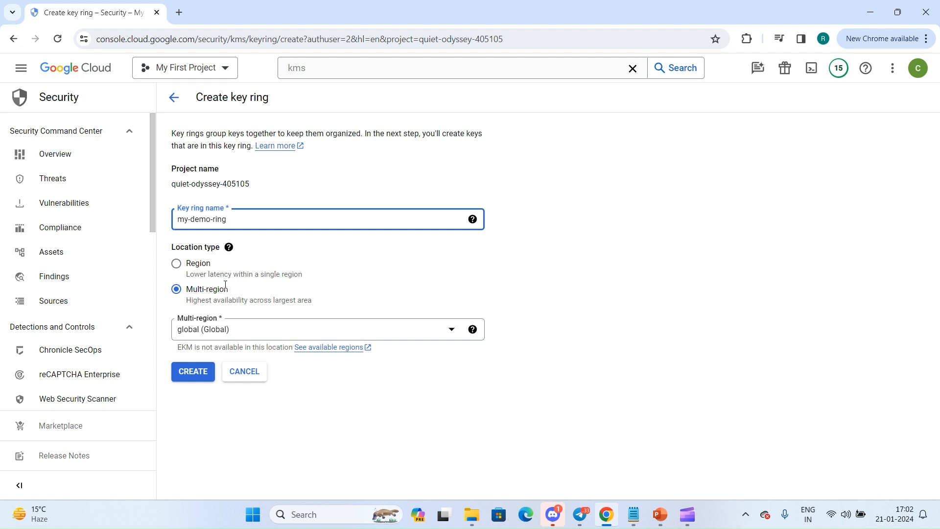
Set the key ring's location type to Region with asia-south1 (Mumbai) and create the key ring.
click(269, 338)
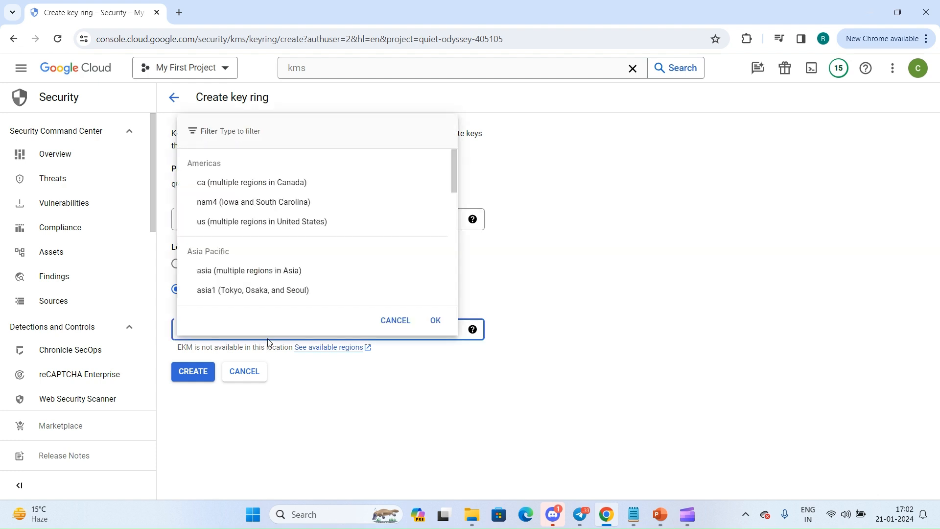
click(511, 276)
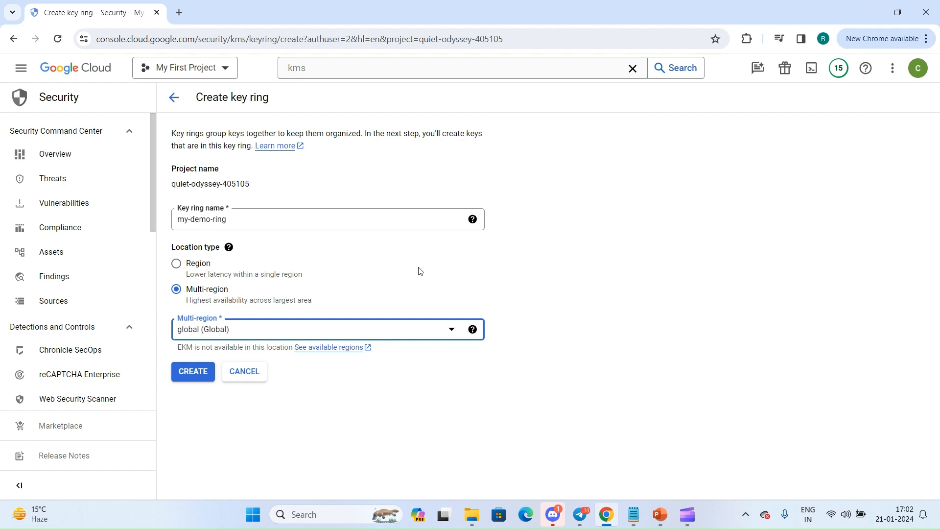
click(195, 265)
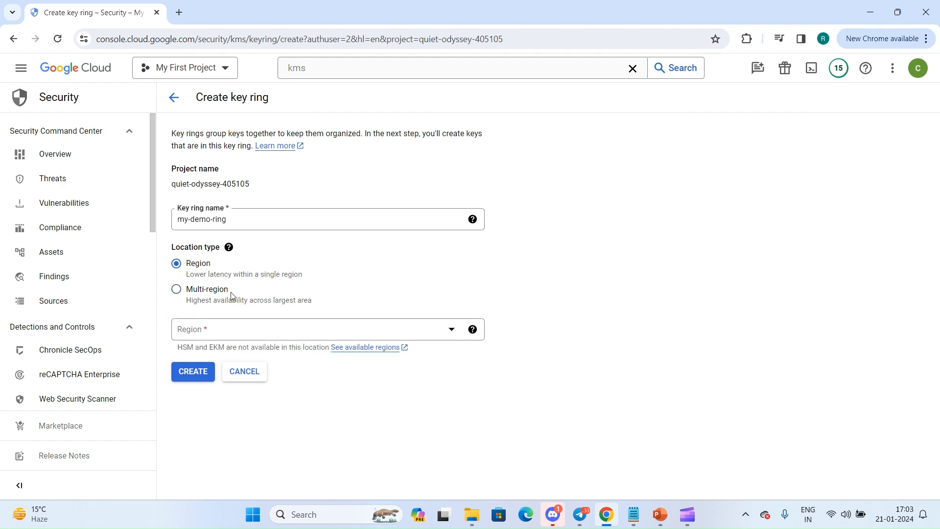
click(277, 337)
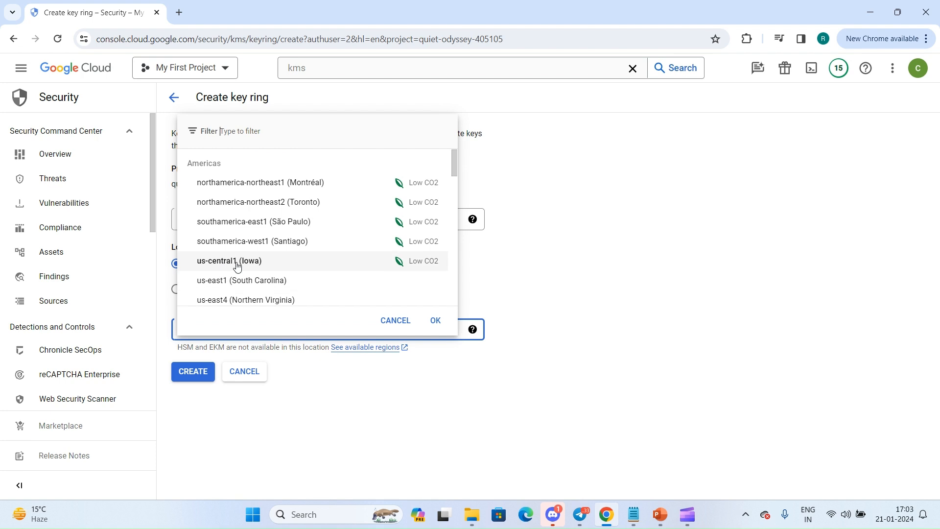
scroll(235, 262, down, 15)
scroll(237, 266, up, 10)
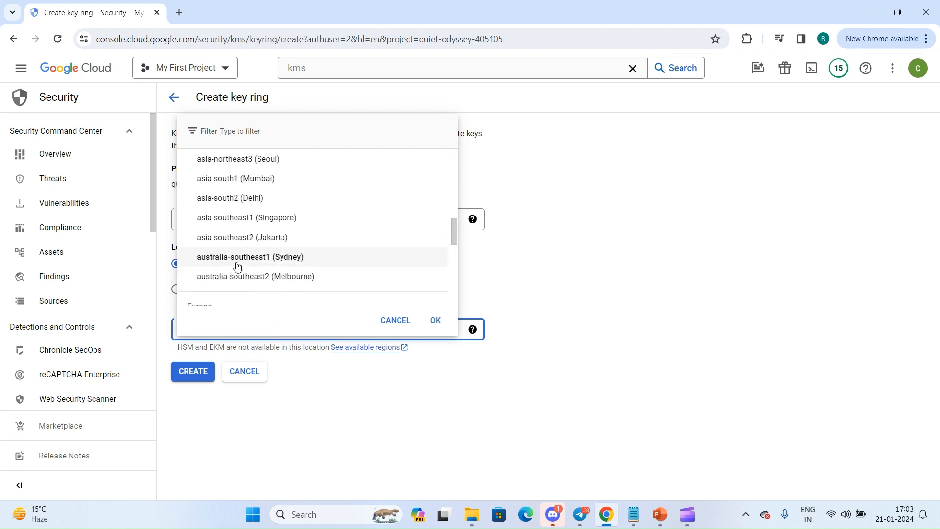
click(237, 202)
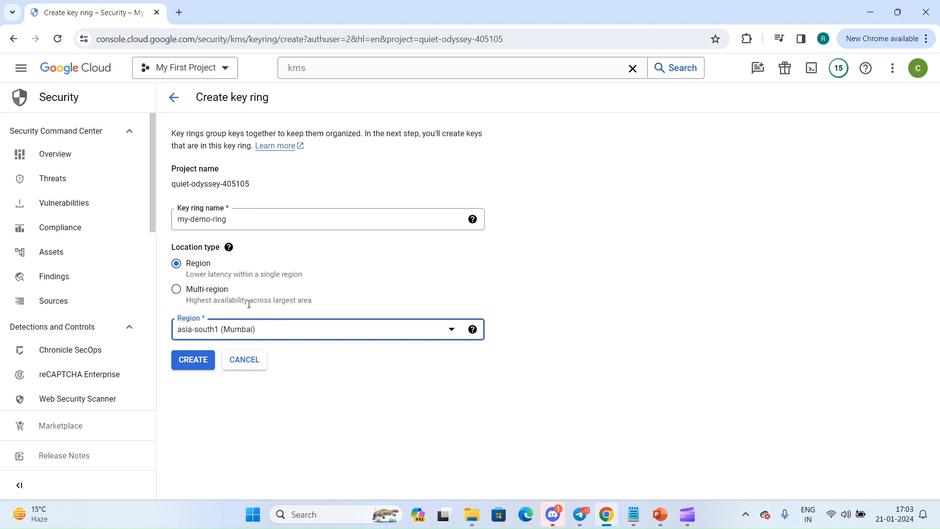
click(191, 364)
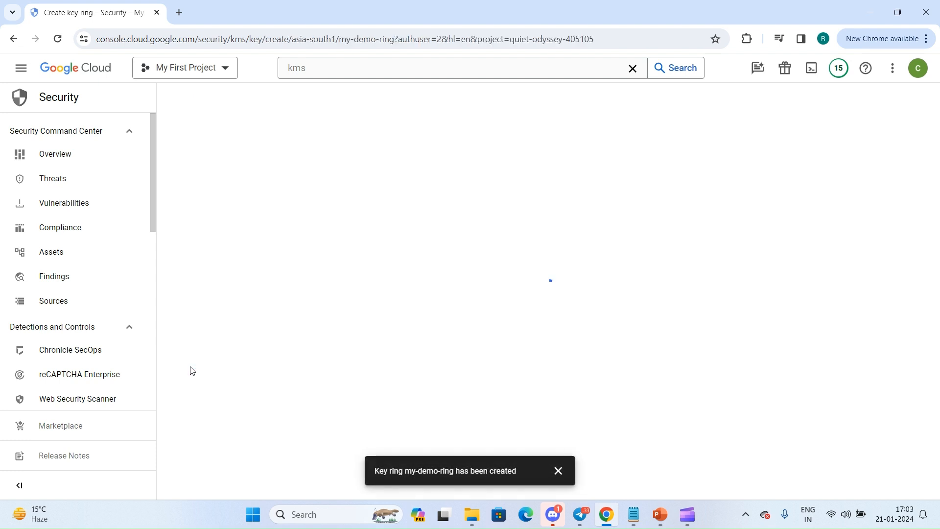
click(558, 470)
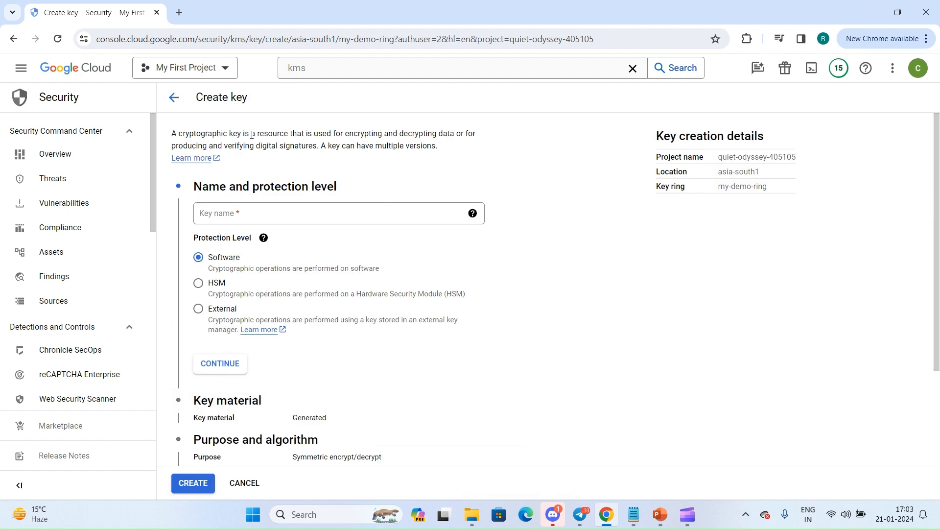
Name the new key symmetric-key and keep its protection level at Software.
click(242, 214)
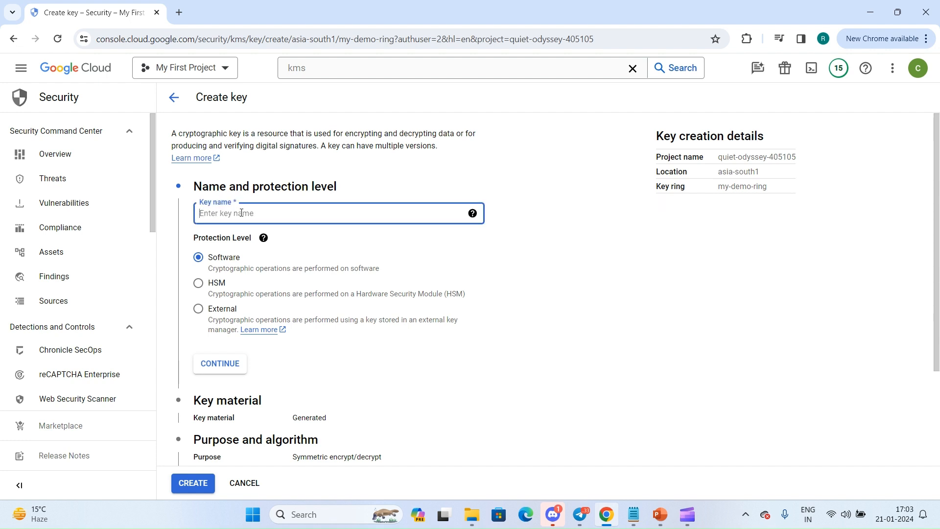
text(symmetric-key)
click(206, 271)
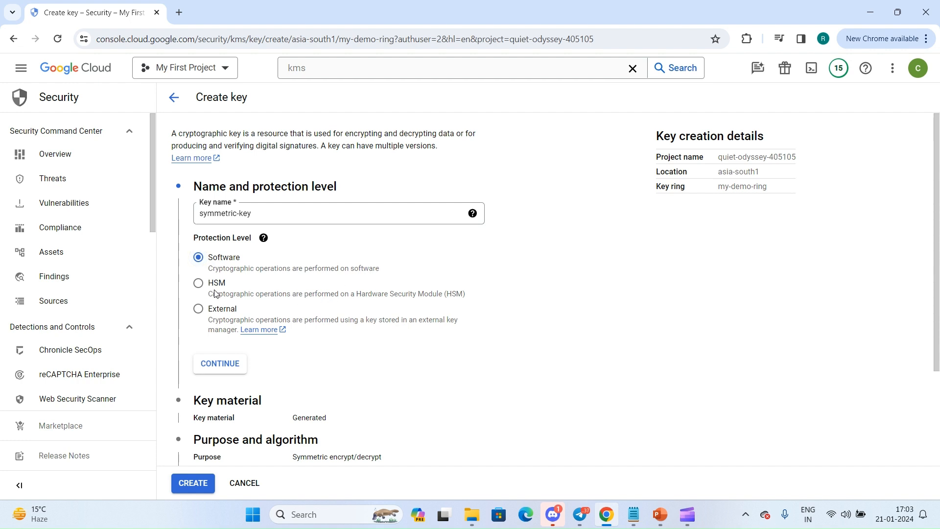
Try the HSM and External protection levels, comparing the via internet and via VPC connection types and checking for available EKM connections.
drag(206, 294, 391, 303)
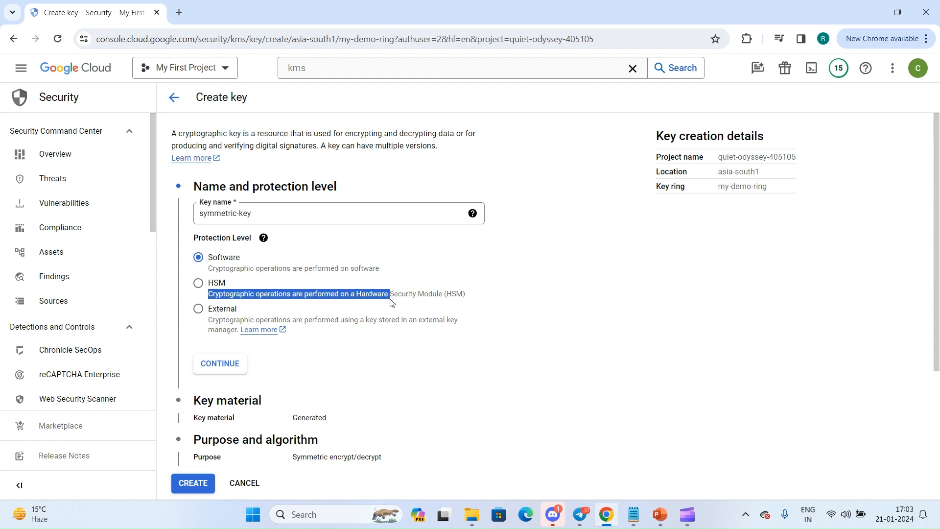
click(199, 285)
click(209, 317)
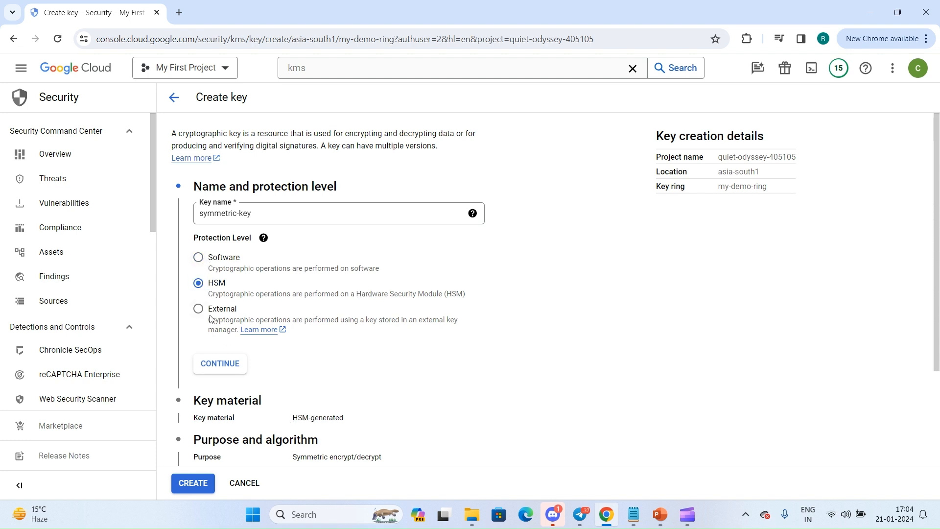
scroll(318, 332, down, 3)
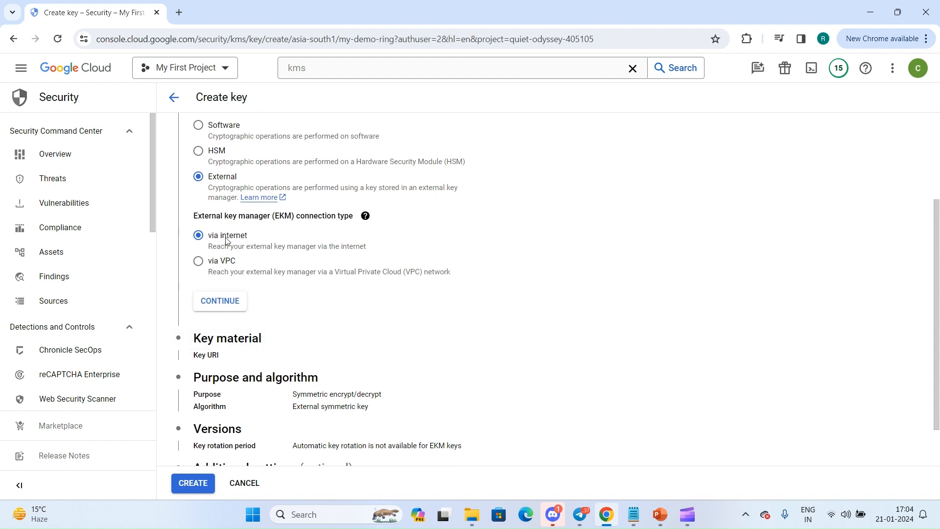
click(222, 273)
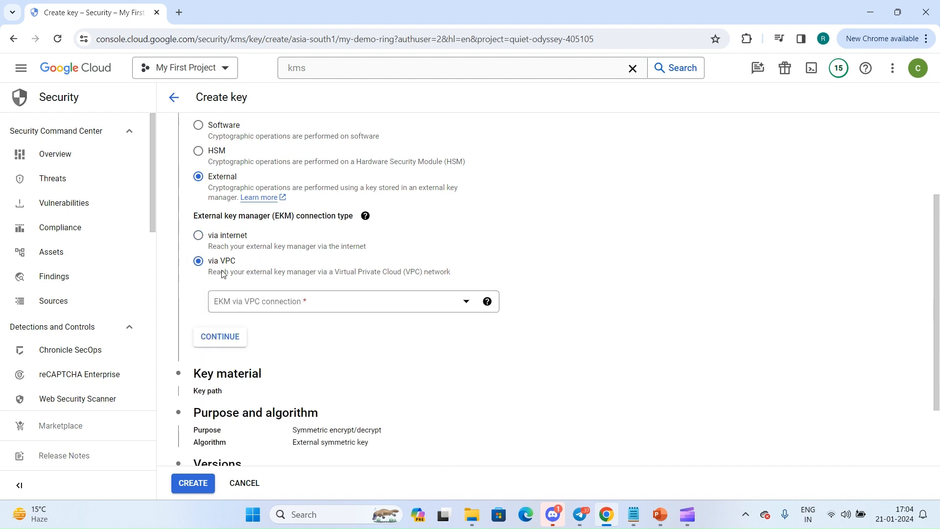
click(220, 250)
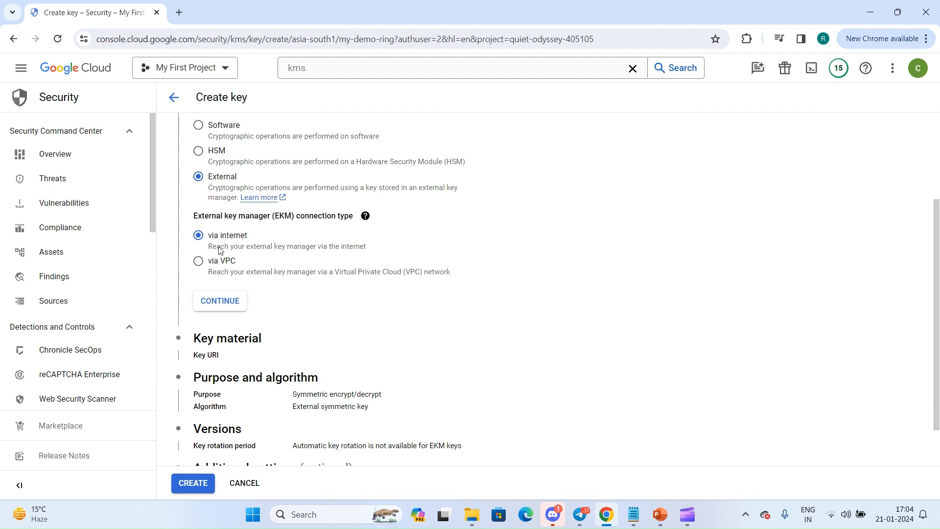
click(215, 261)
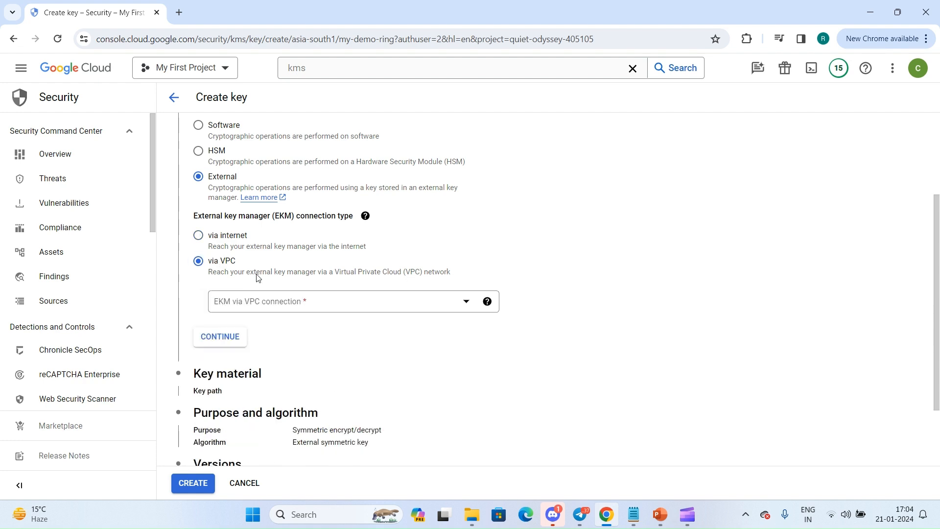
click(280, 303)
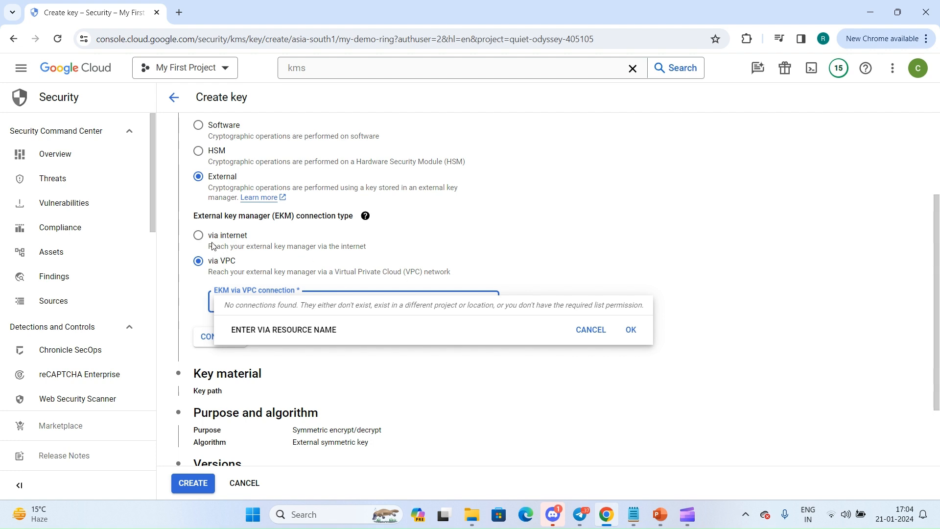
click(285, 242)
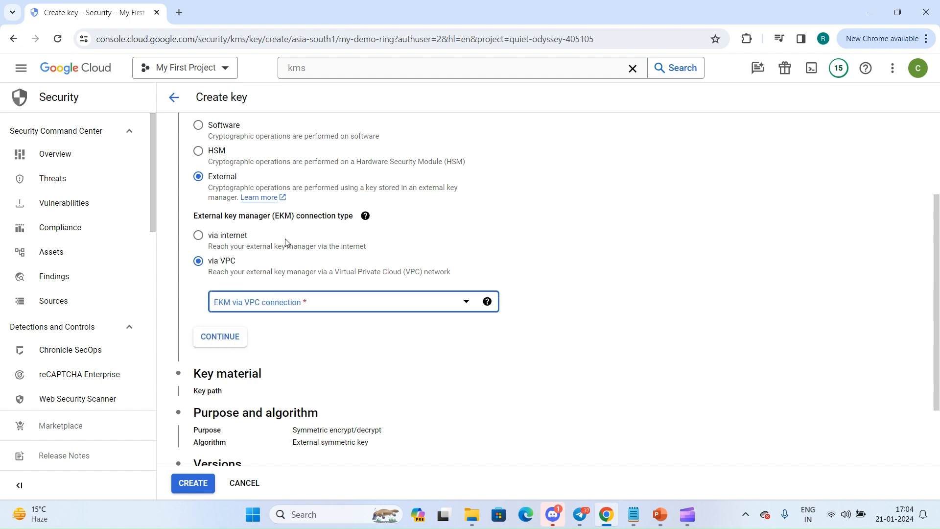
click(239, 280)
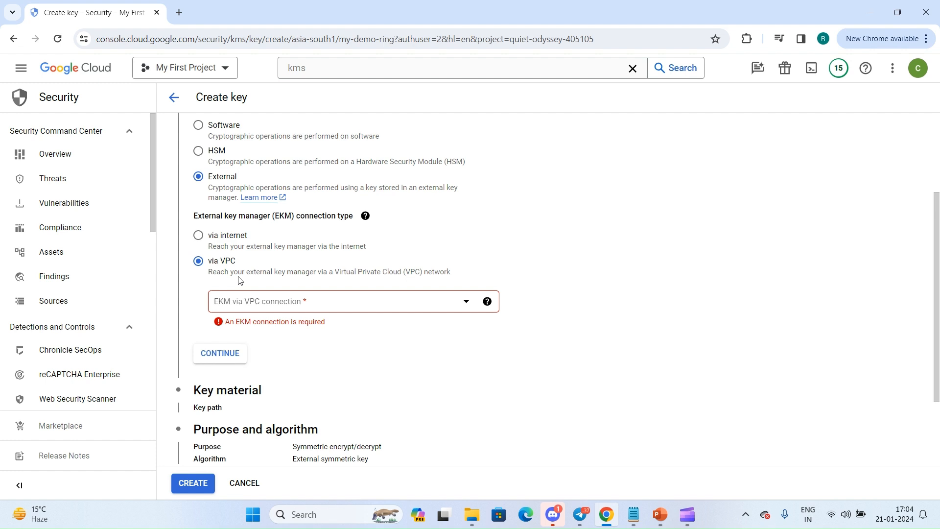
scroll(233, 192, up, 1)
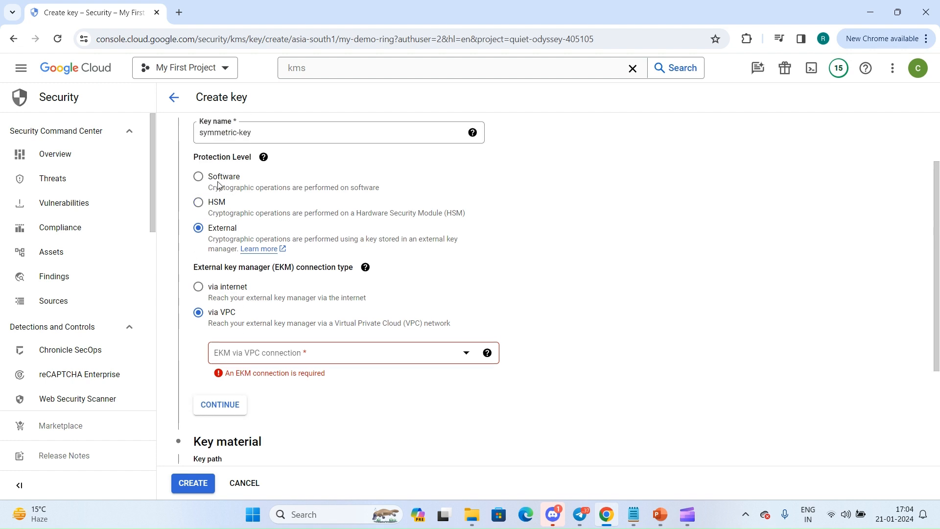
Choose the Software protection level and Generated key material, continuing to the key's purpose and algorithm.
click(216, 184)
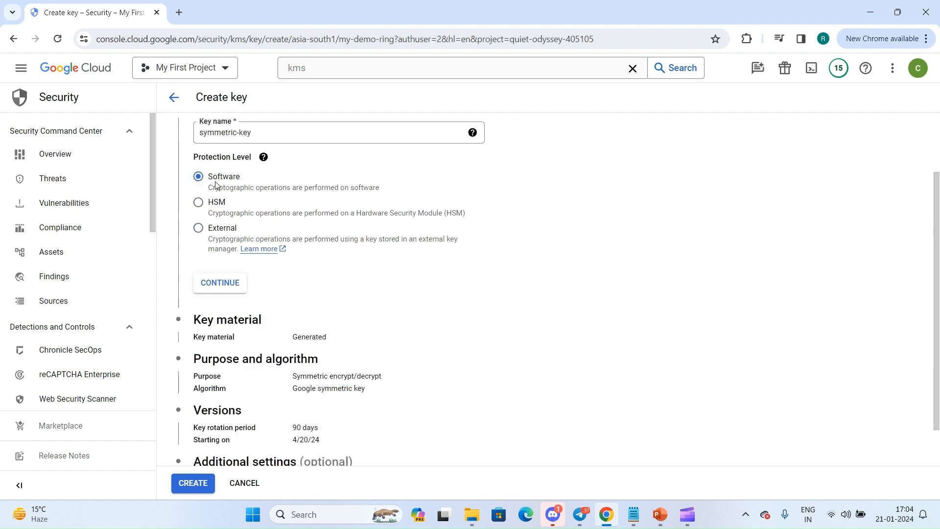
click(224, 283)
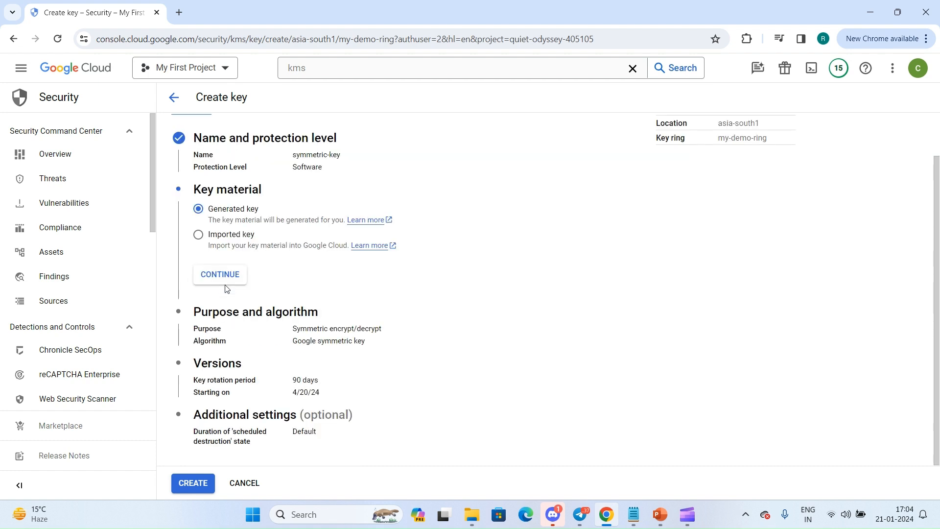
click(212, 240)
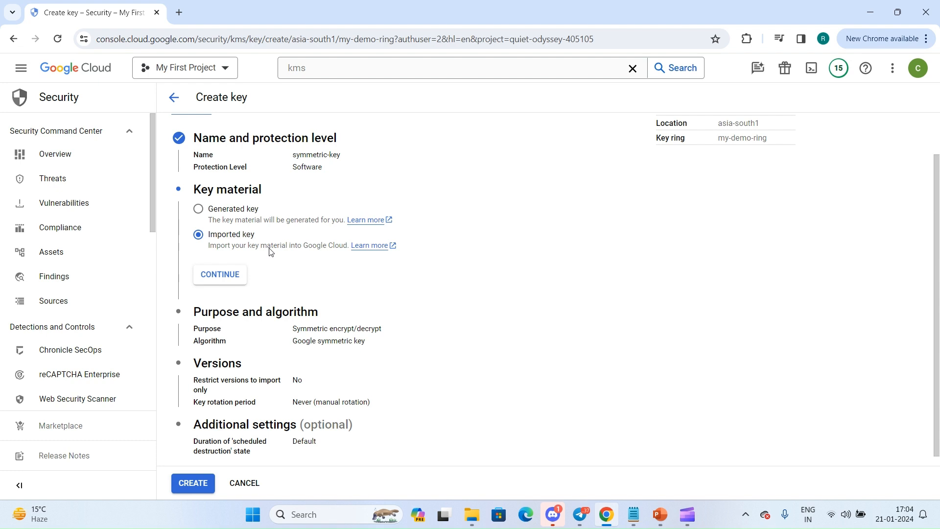
click(212, 215)
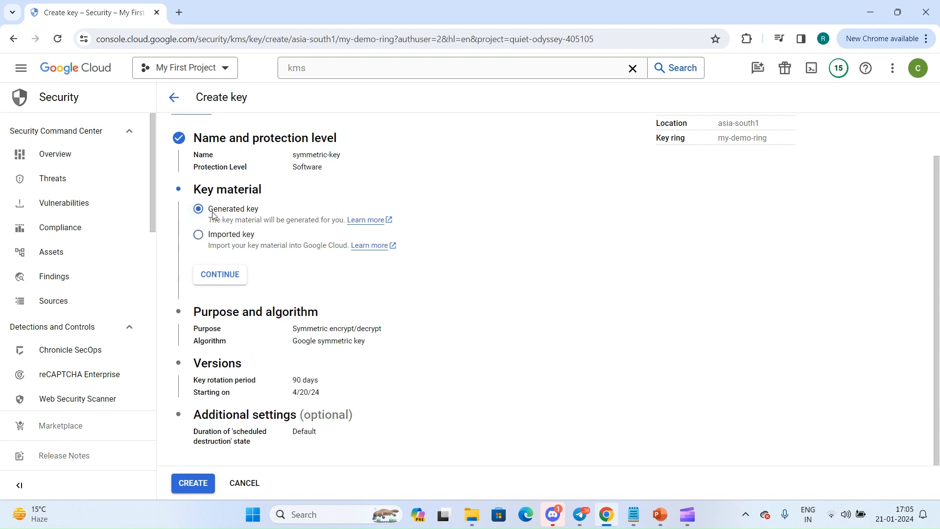
click(219, 275)
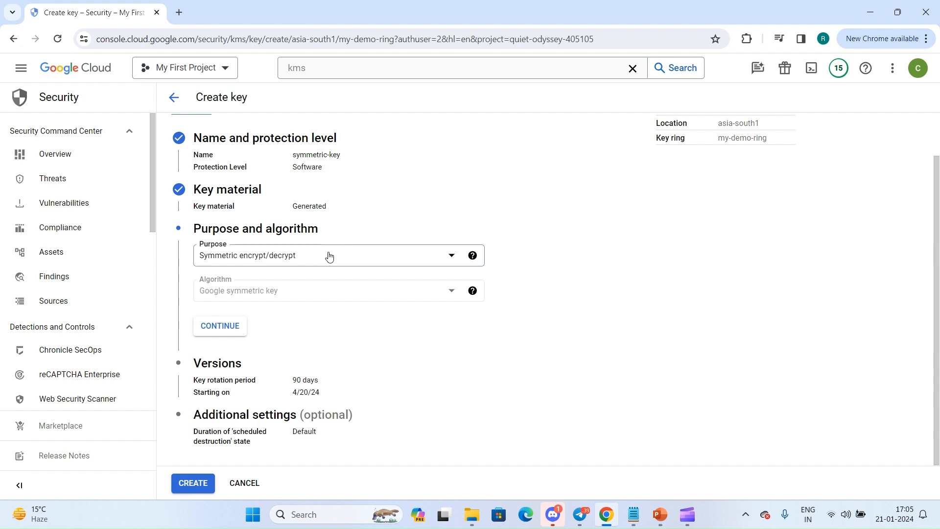
Try the Raw symmetric encrypt/decrypt purpose and look through its available algorithms.
click(329, 255)
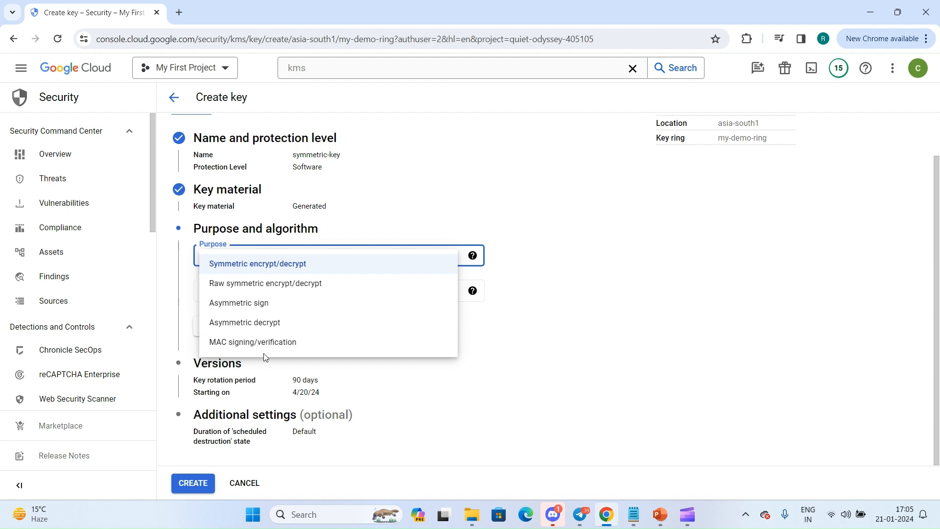
click(340, 266)
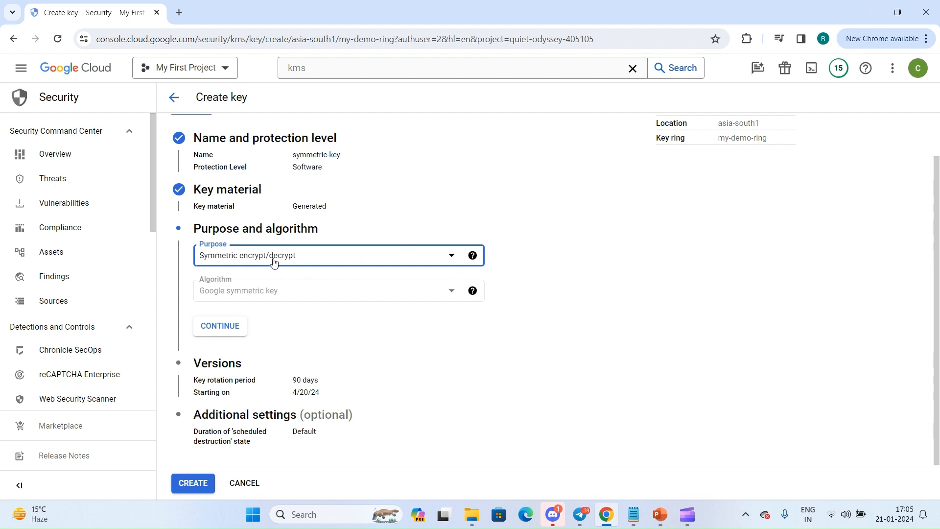
double_click(244, 287)
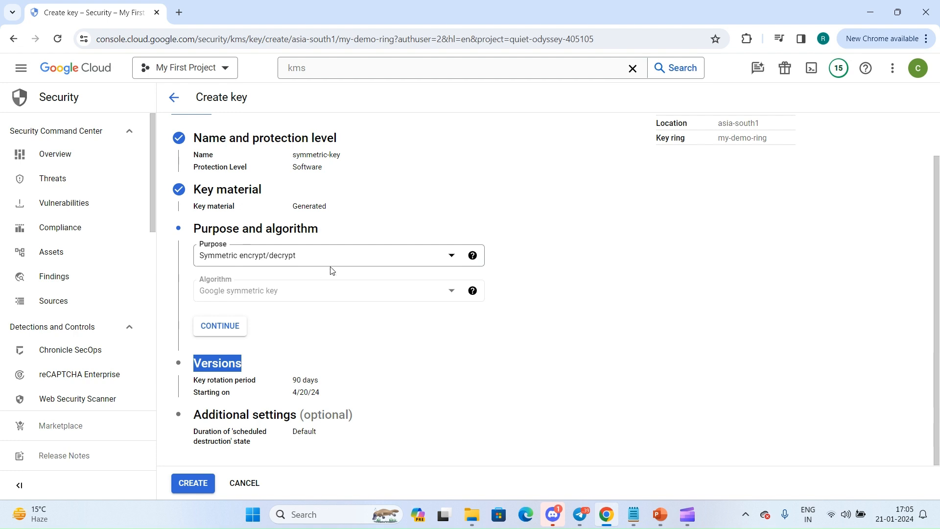
click(316, 262)
click(295, 280)
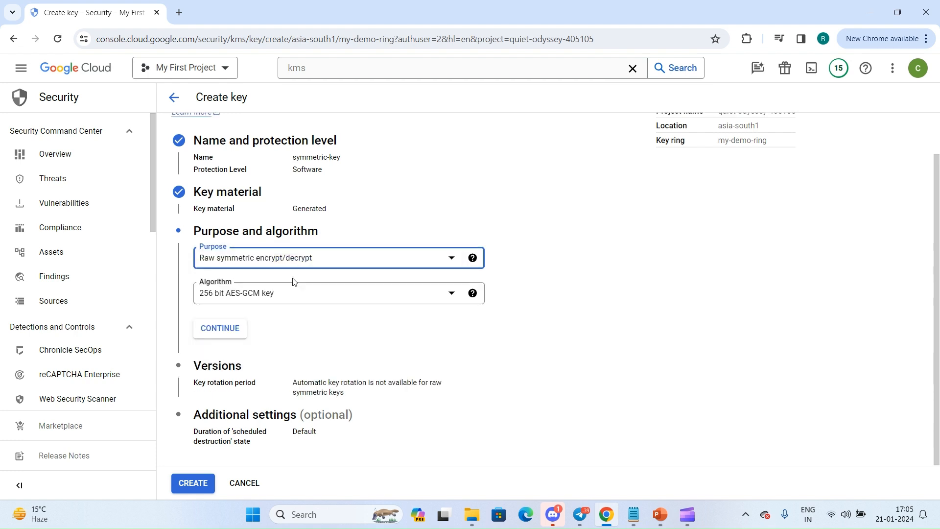
click(310, 295)
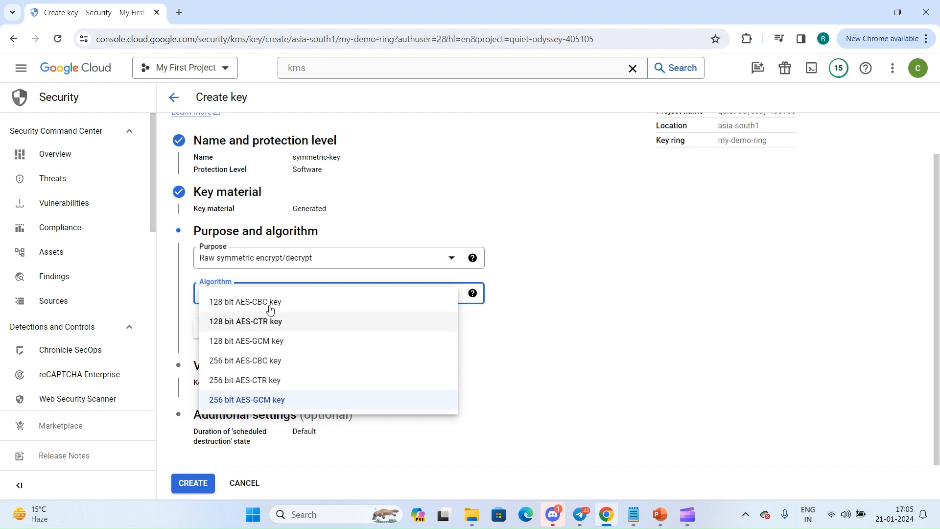
click(310, 262)
Try the Asymmetric sign purpose, look through its algorithms, and return the purpose to Symmetric encrypt/decrypt.
click(294, 256)
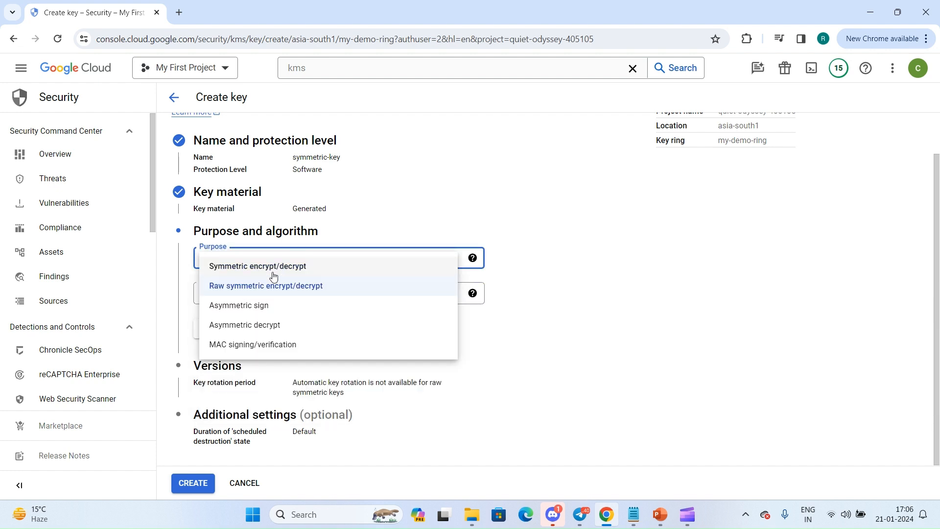
click(256, 305)
click(274, 292)
scroll(275, 341, down, 3)
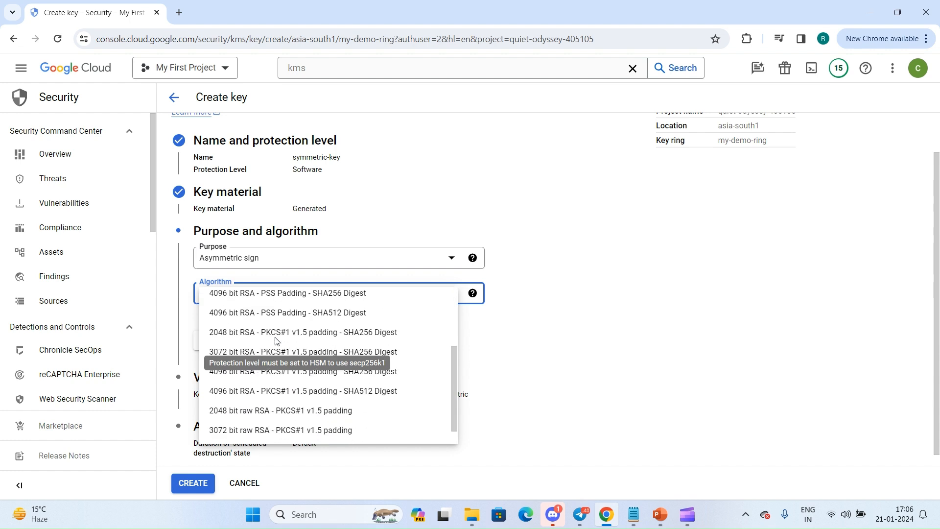
click(283, 243)
click(283, 259)
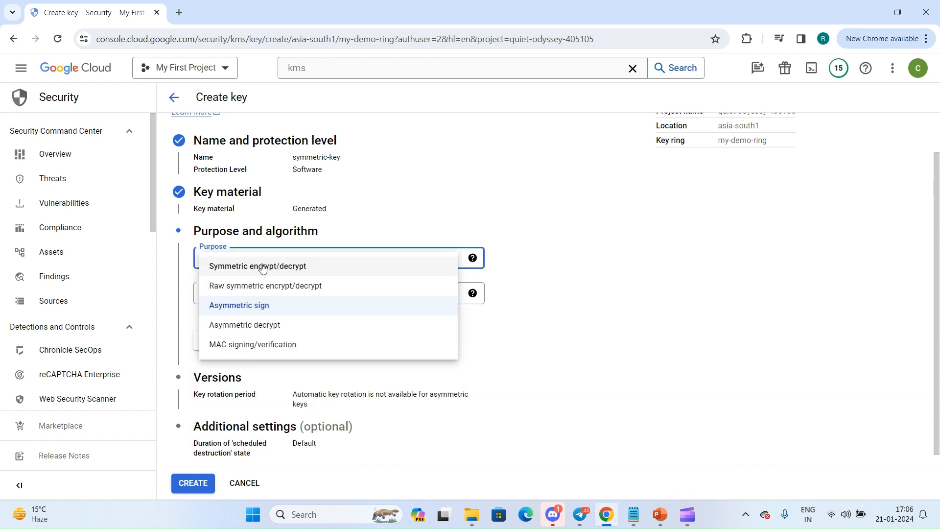
click(252, 268)
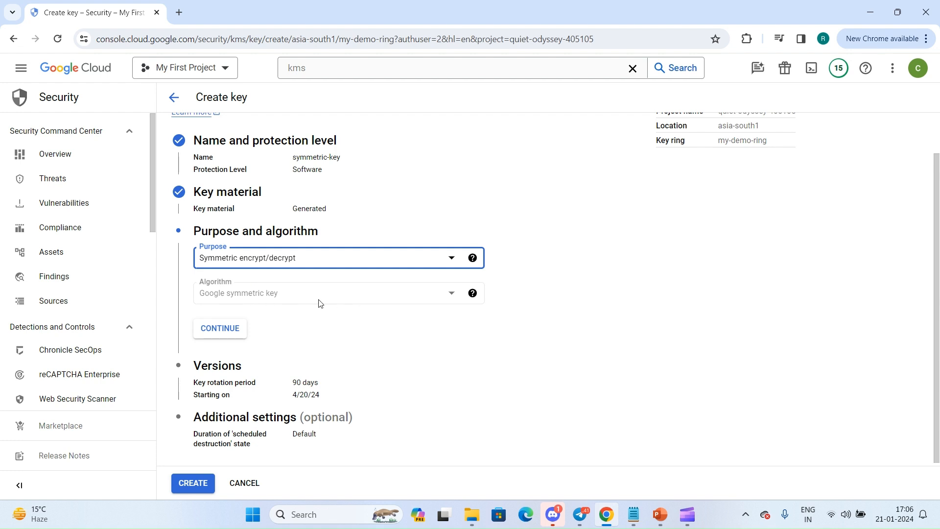
Accept the key's purpose and algorithm, and try the Never (manual rotation) and Custom key rotation periods.
click(236, 336)
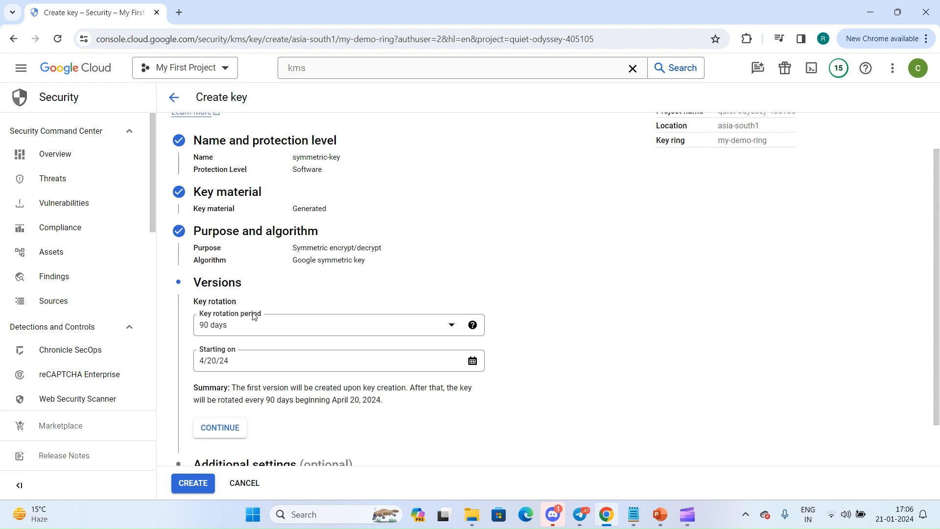
click(290, 326)
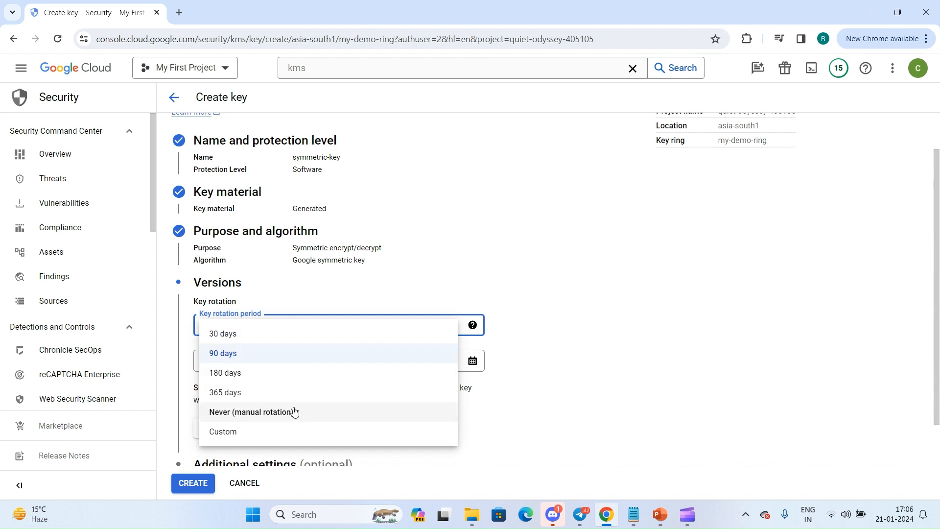
click(294, 412)
click(285, 349)
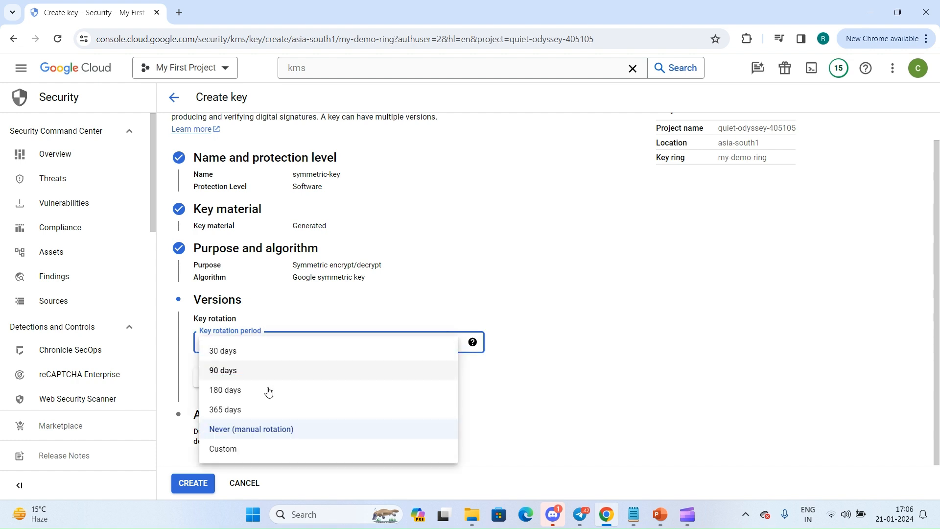
click(240, 448)
Set the key rotation period to 30 days and continue to the additional settings.
click(266, 347)
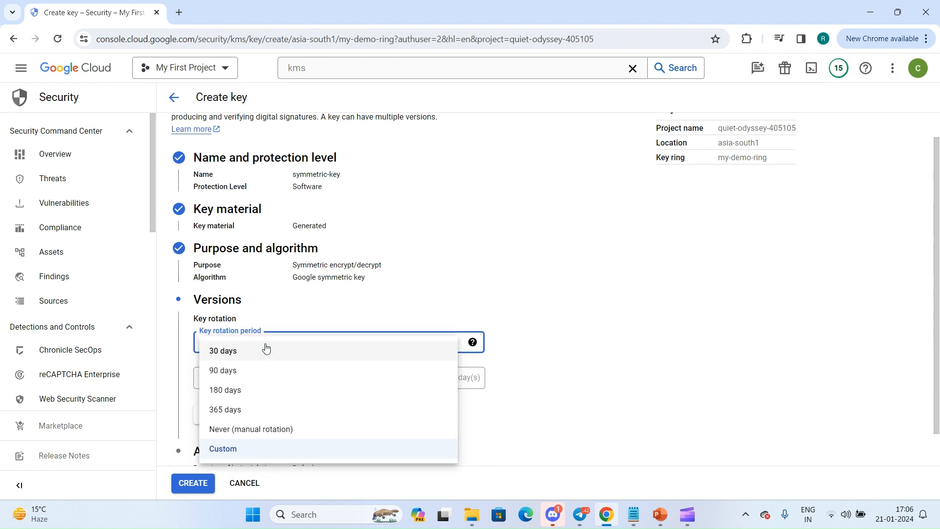
click(250, 357)
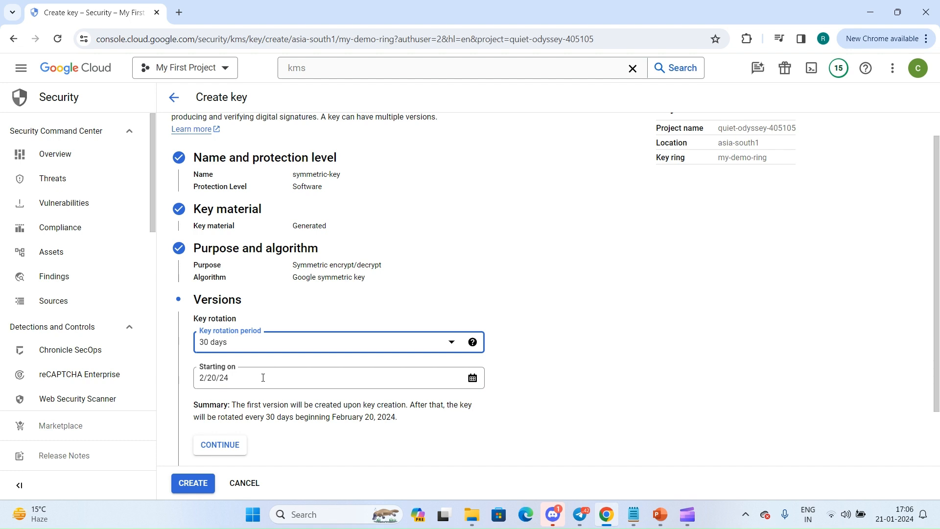
scroll(263, 378, down, 2)
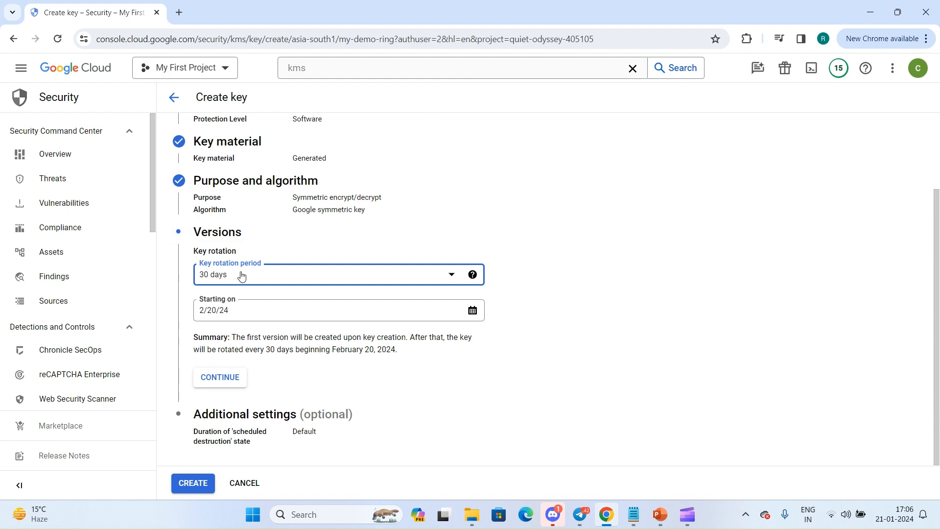
click(223, 378)
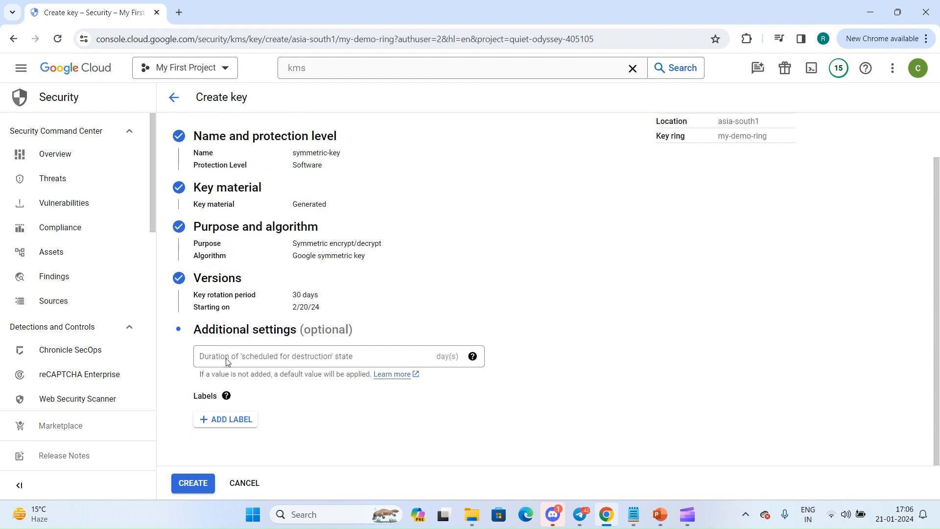
Try a duration of 10 days for the 'scheduled for destruction' state and clear the value again.
click(277, 357)
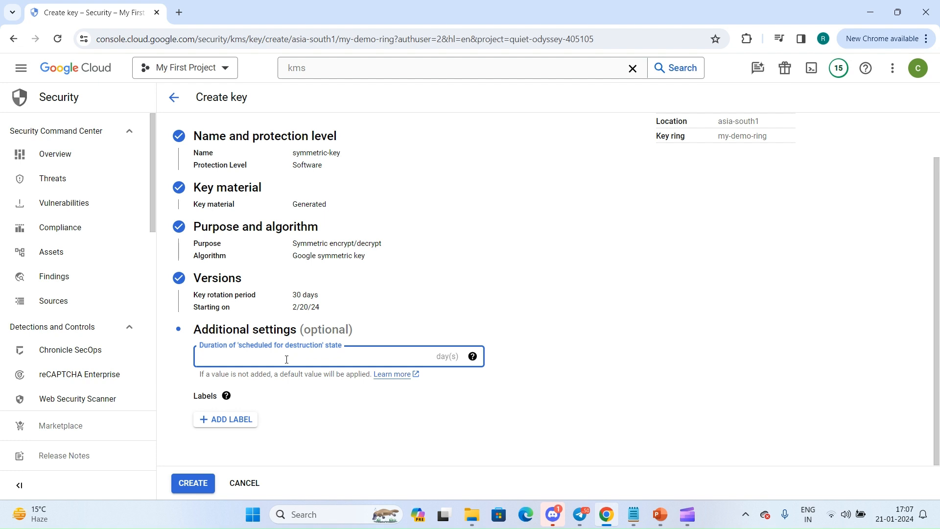
text(10)
drag(242, 346, 318, 347)
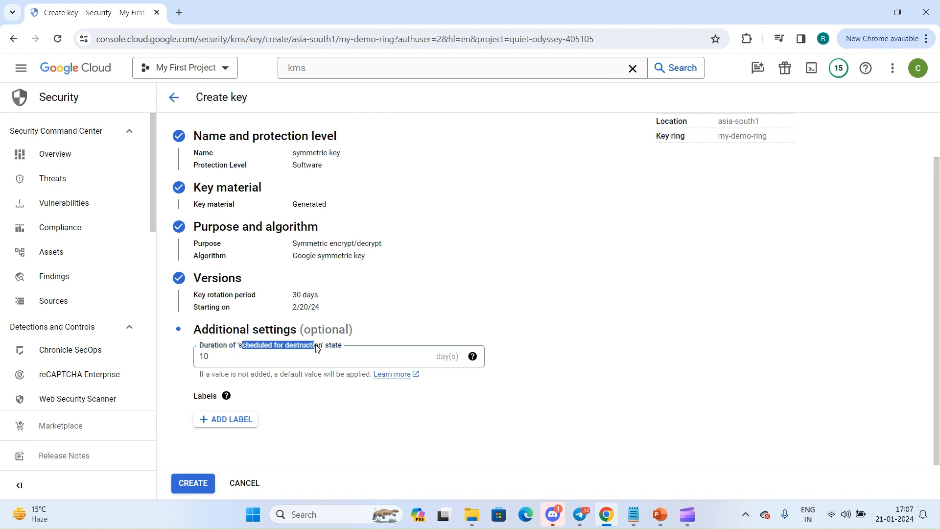
click(318, 348)
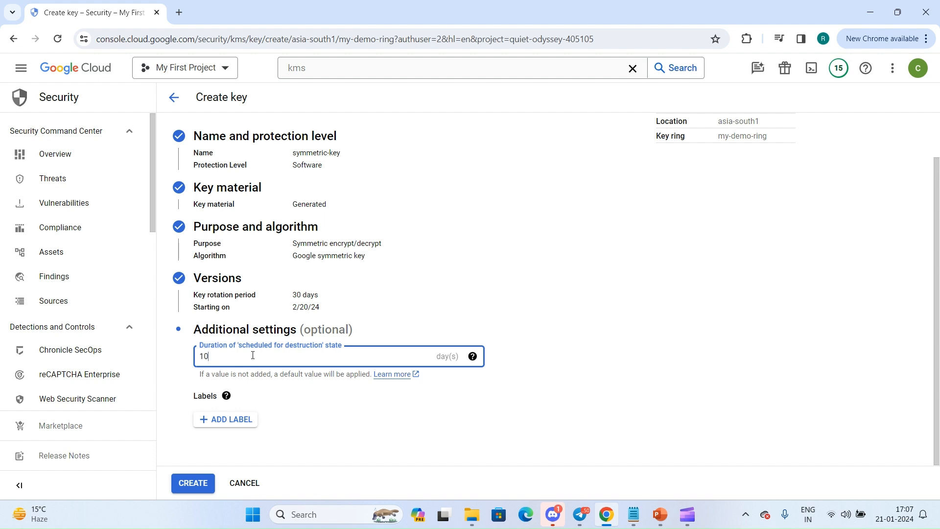
key(ctrl+a)
key(BackSpace)
click(290, 375)
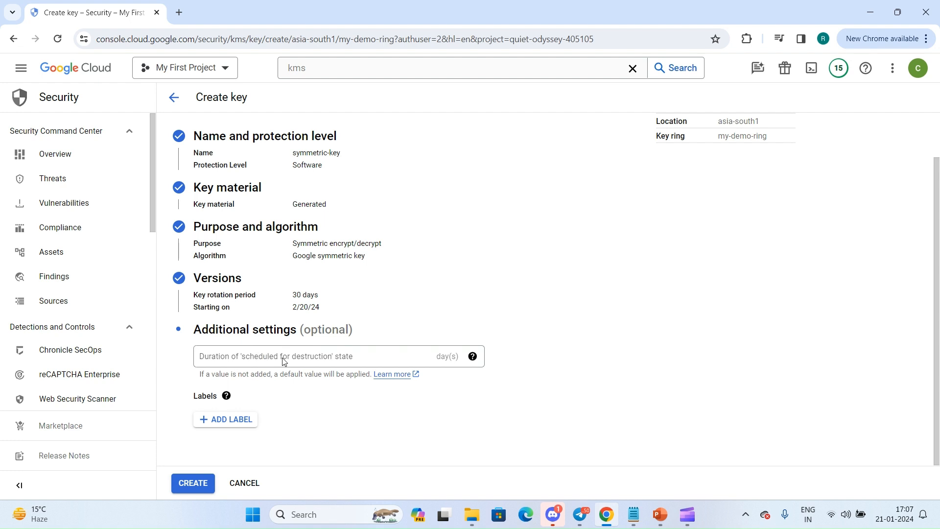
Add an empty label row, remove it again, and create the key without labels.
click(223, 420)
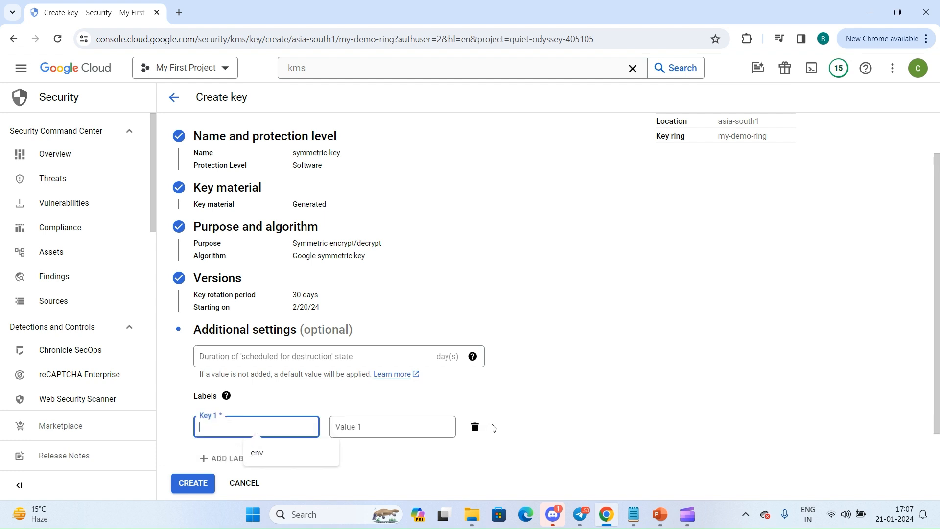
click(475, 427)
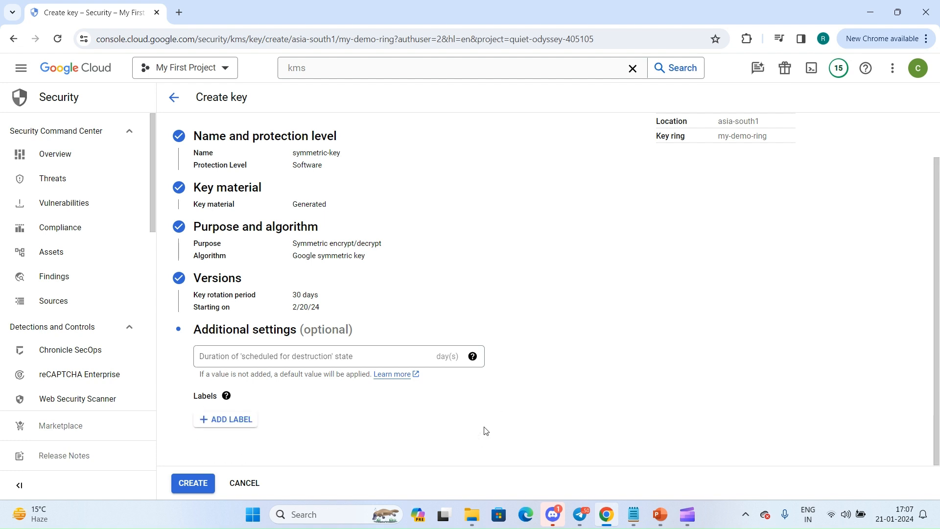
click(189, 474)
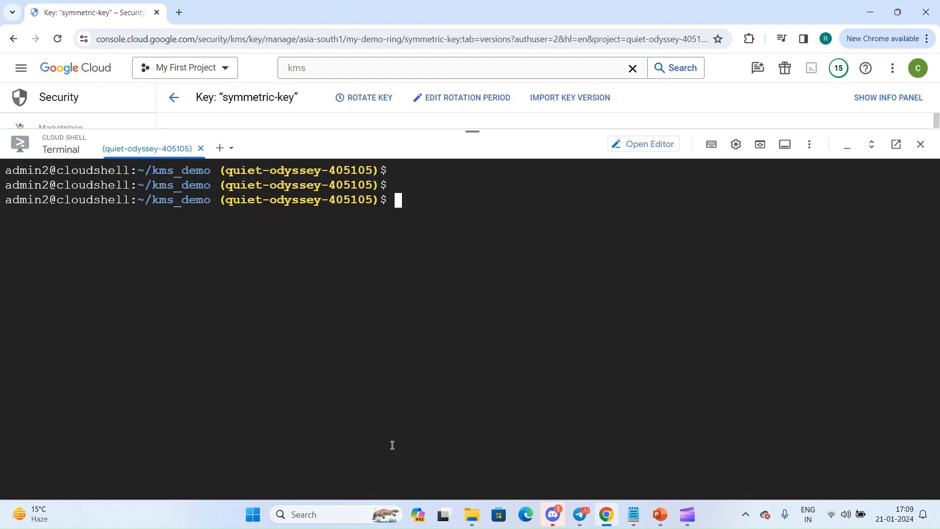
List the files in the kms_demo folder in Cloud Shell and display the contents of test.txt.
text(ls)
key(Return)
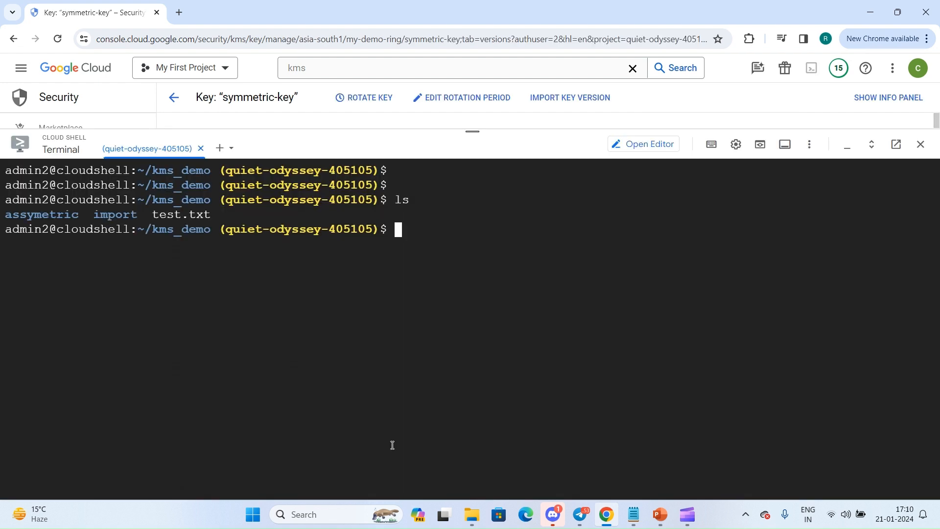
text(cat te)
key(Tab)
key(Return)
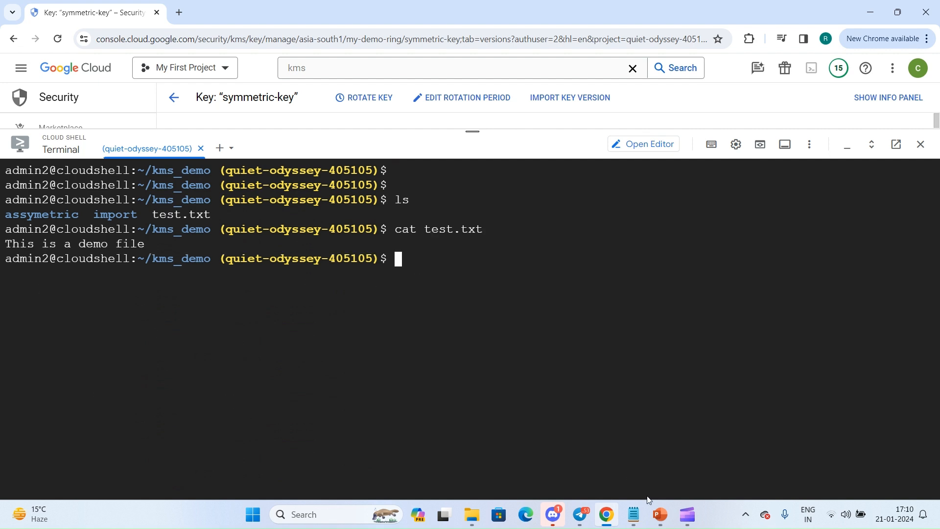
Replace the key placeholder in Notepad's gcloud kms encrypt command with symmetric-key, copied from the key's page.
click(634, 515)
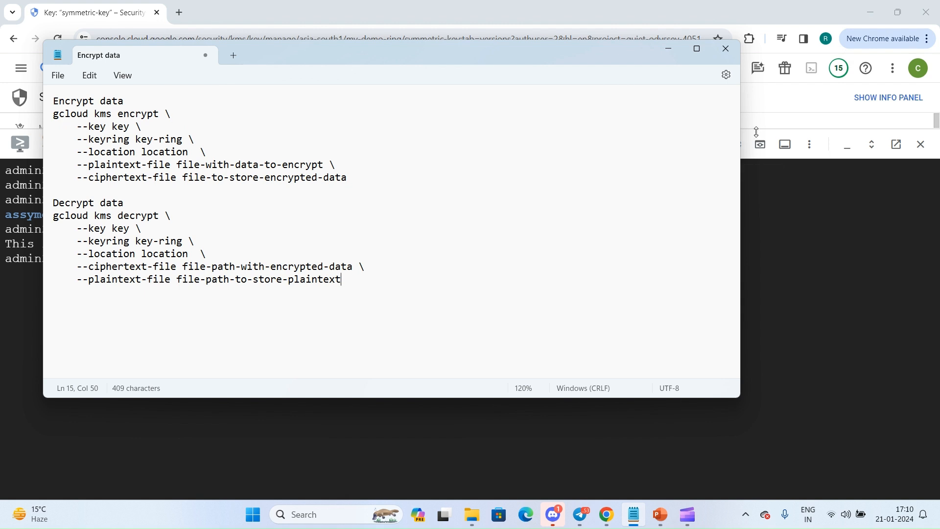
drag(755, 132, 738, 287)
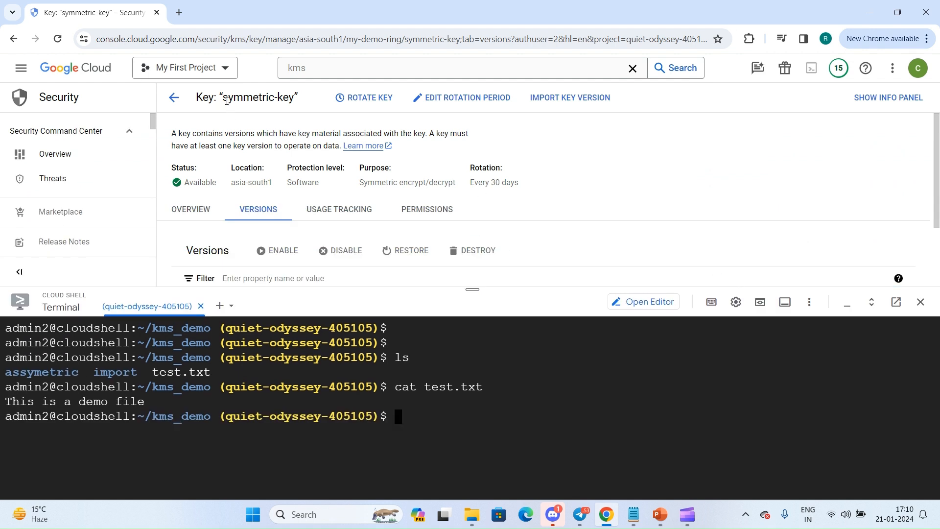
drag(223, 100, 294, 101)
key(ctrl+c)
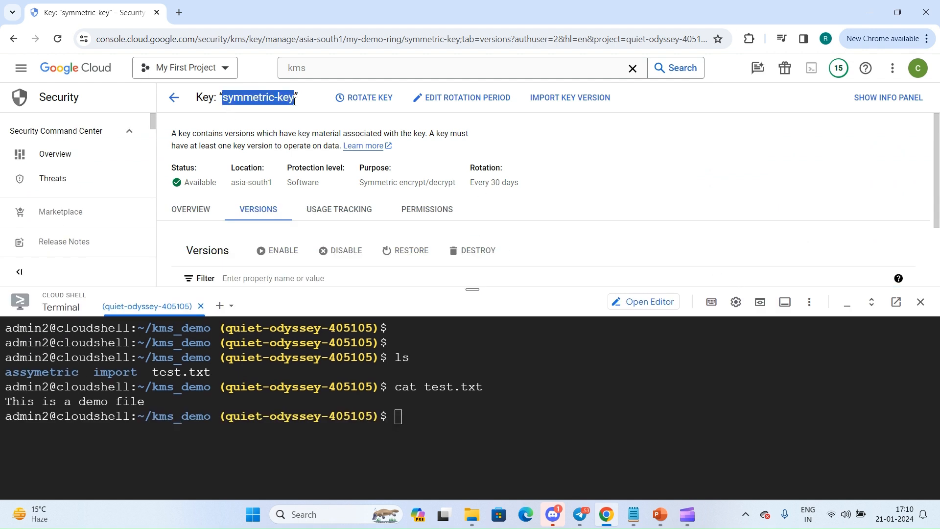
key(alt+Tab)
double_click(120, 128)
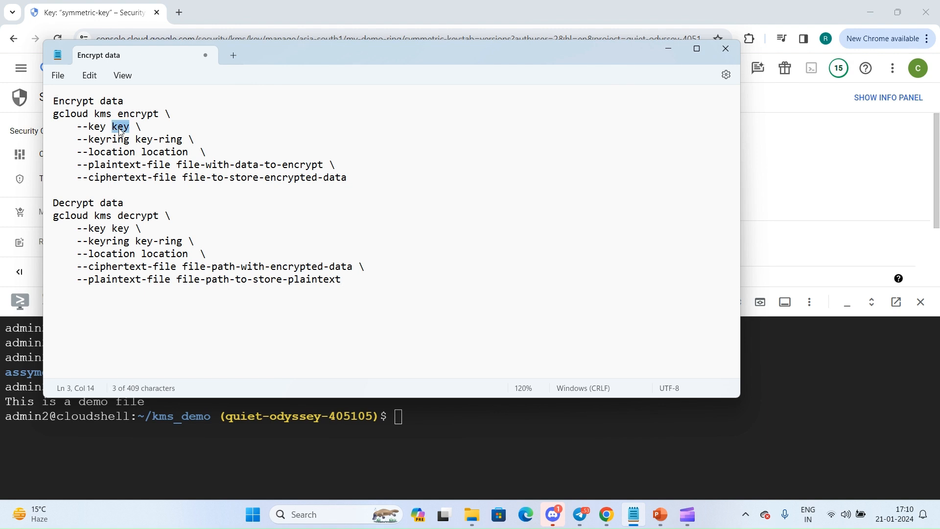
key(ctrl+v)
Copy the key ring name my-demo-ring from the key's overview into the encrypt command's --keyring option in Notepad.
click(807, 215)
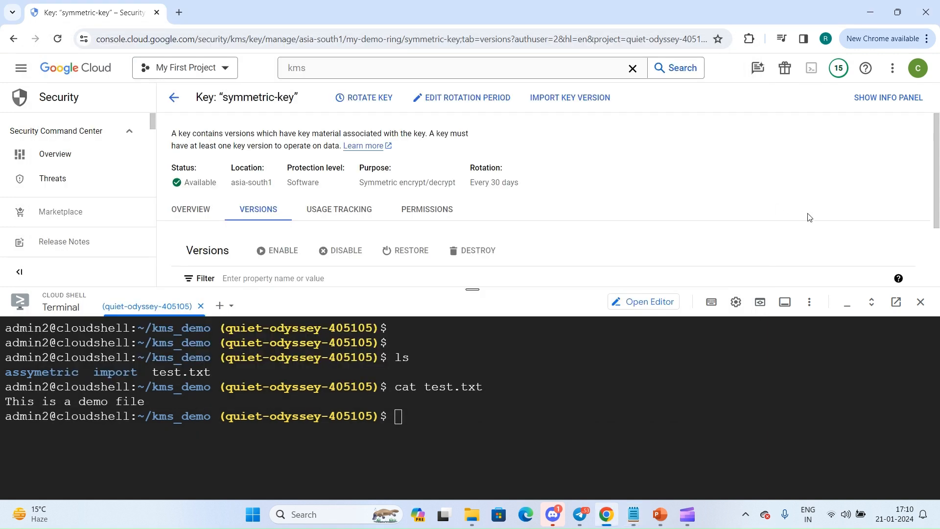
click(191, 210)
drag(473, 289, 473, 473)
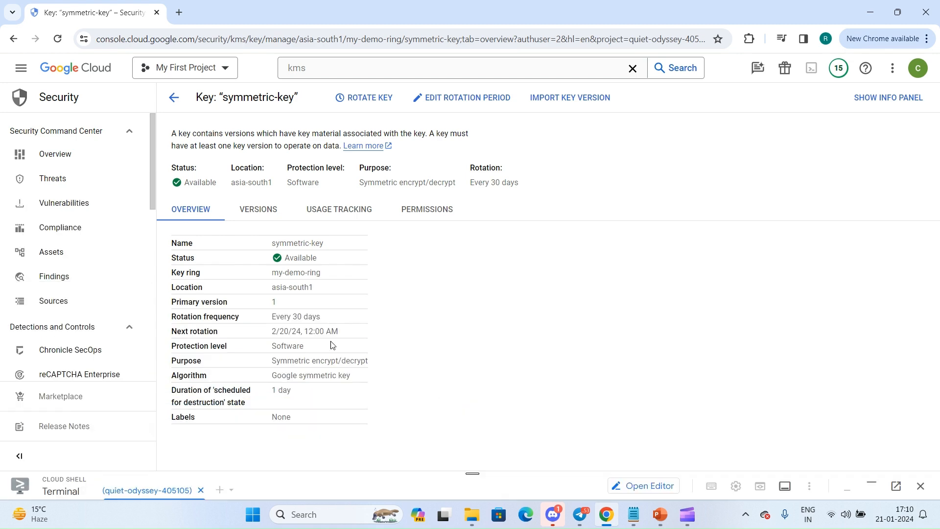
triple_click(294, 274)
key(ctrl+c)
key(alt+Tab)
drag(136, 142, 185, 142)
key(ctrl+v)
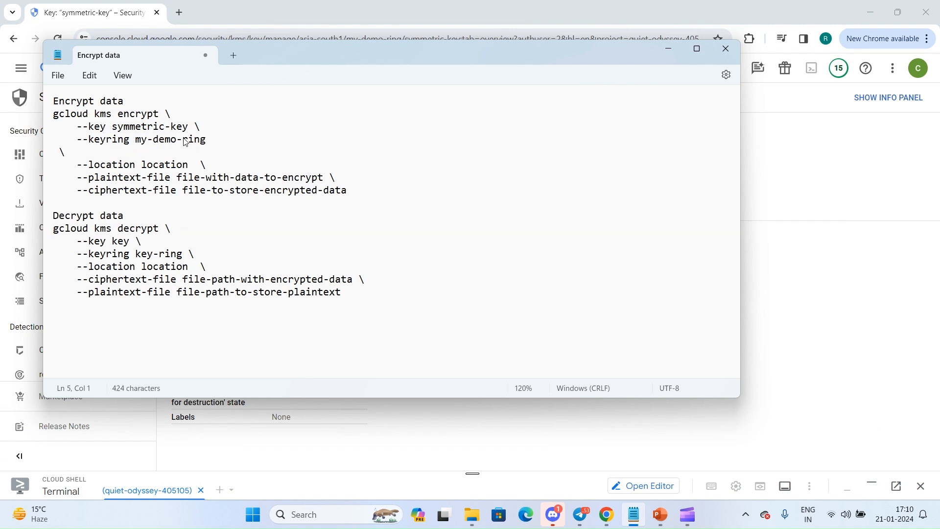
key(BackSpace)
Copy the location asia-south1 from the key's overview into the encrypt command's --location option in Notepad.
key(alt+Tab)
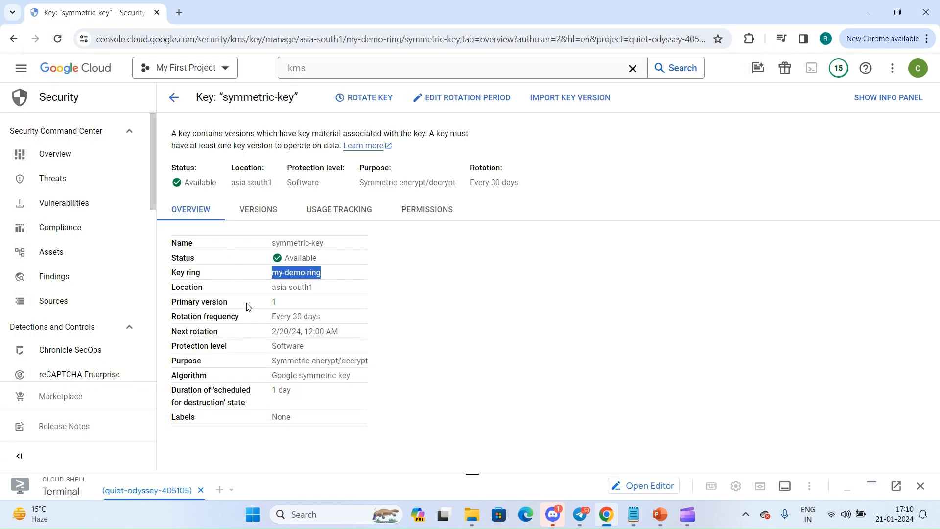
triple_click(283, 290)
key(ctrl+c)
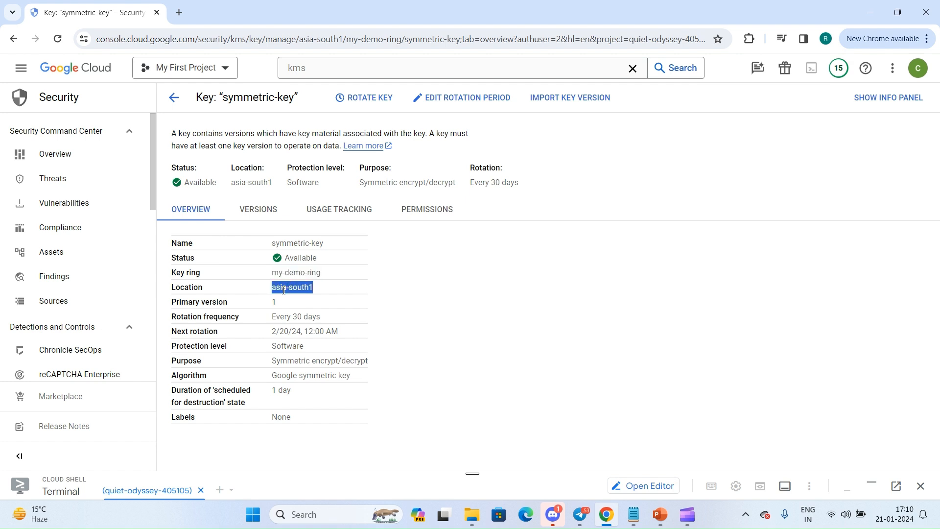
key(alt+Tab)
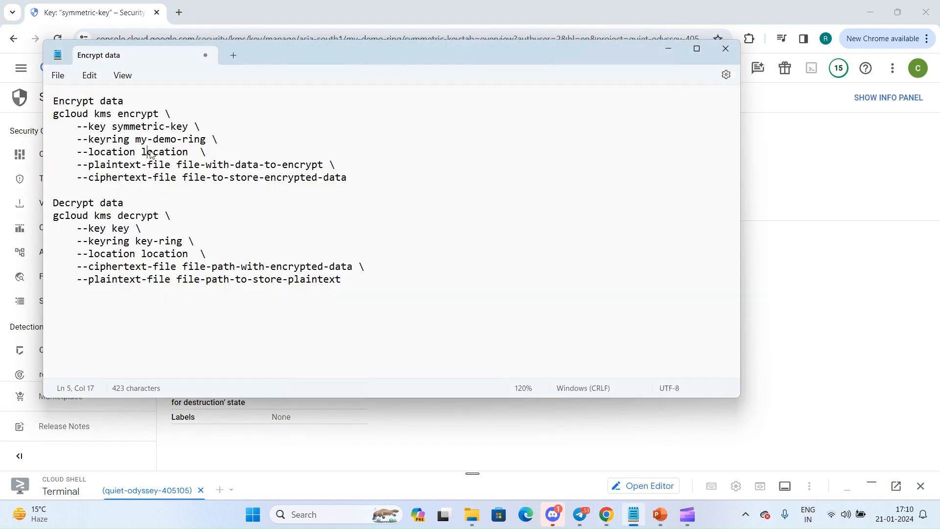
double_click(148, 151)
key(ctrl+v)
key(BackSpace)
Set the encrypt command's plaintext file to test.txt and its ciphertext file to encrypt.txt.
drag(178, 162, 325, 167)
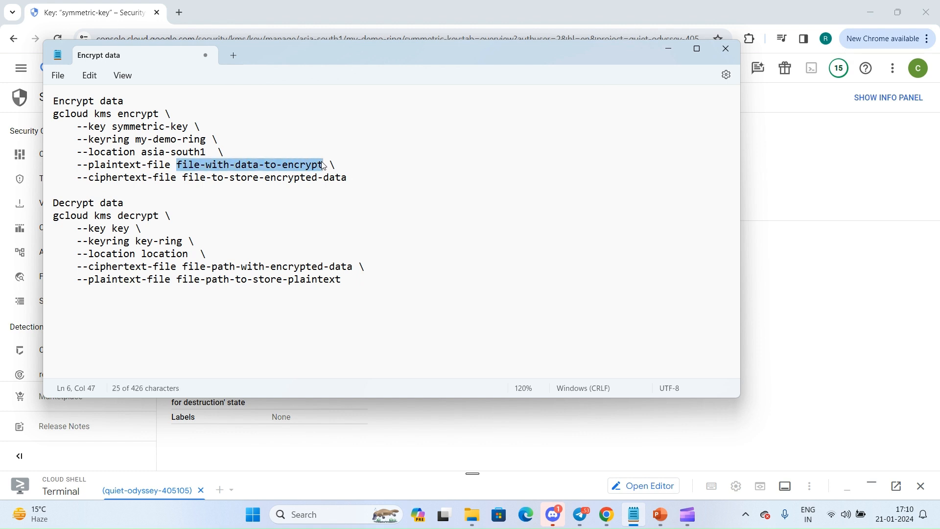
key(BackSpace)
text(test.tx)
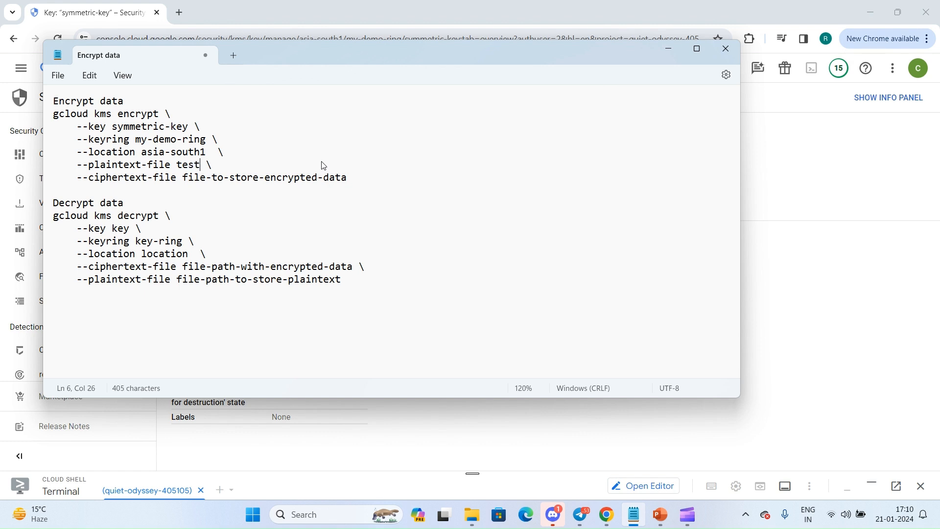
text(t)
click(184, 177)
drag(184, 178, 352, 178)
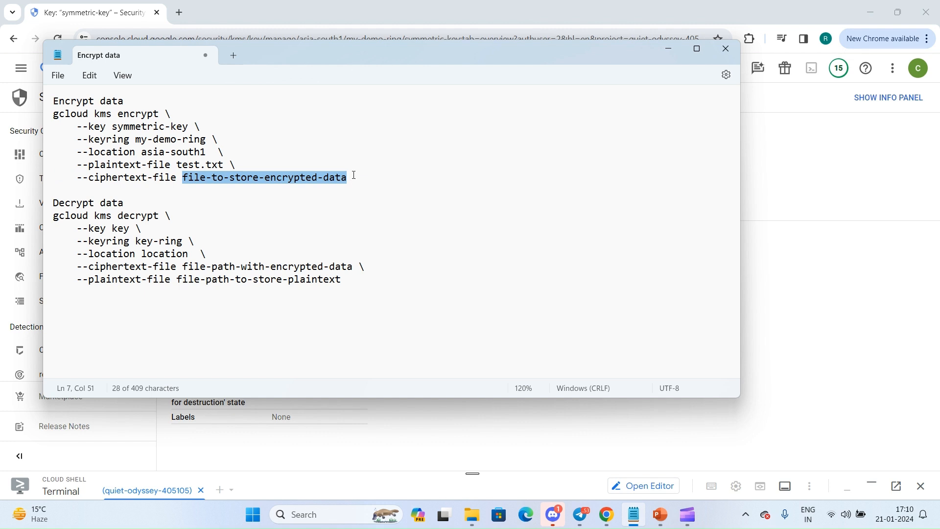
key(BackSpace)
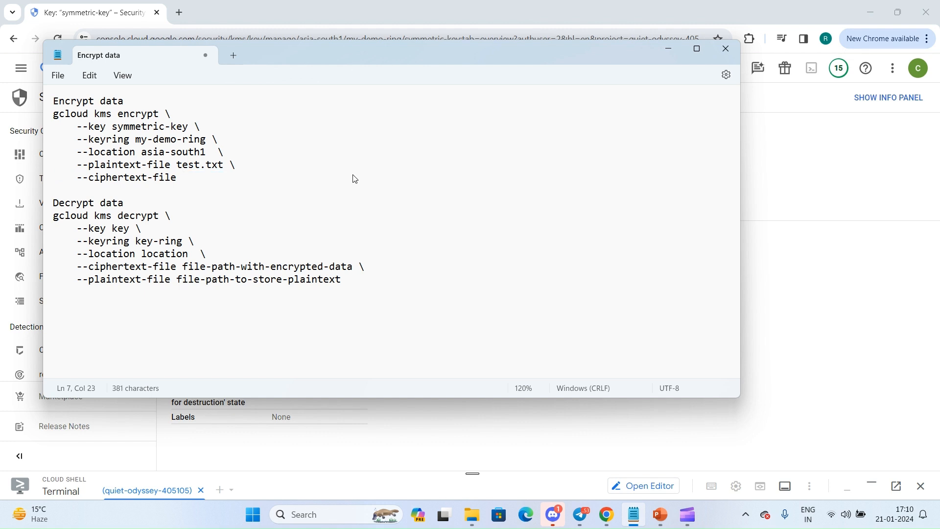
text(encrypt.txt)
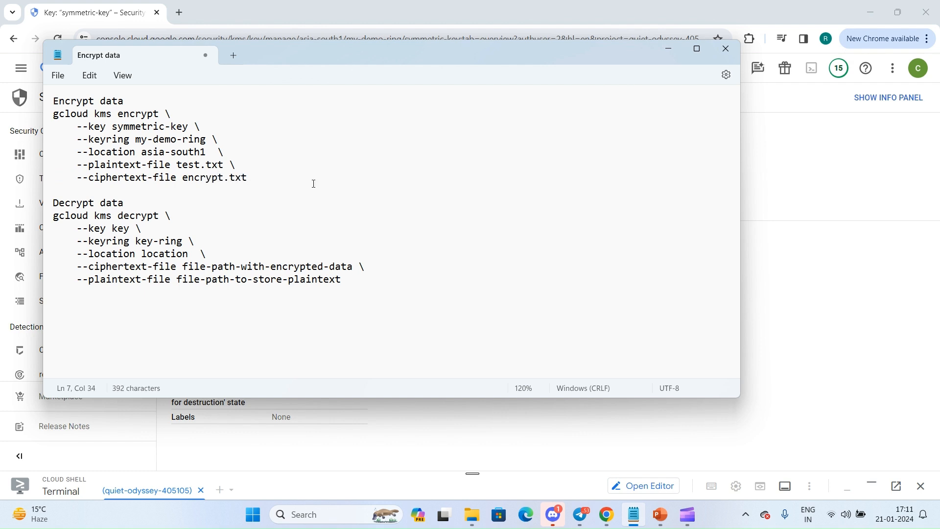
Copy the completed gcloud kms encrypt command from Notepad and run it in Cloud Shell.
drag(262, 178, 44, 123)
key(ctrl+c)
key(alt+Tab)
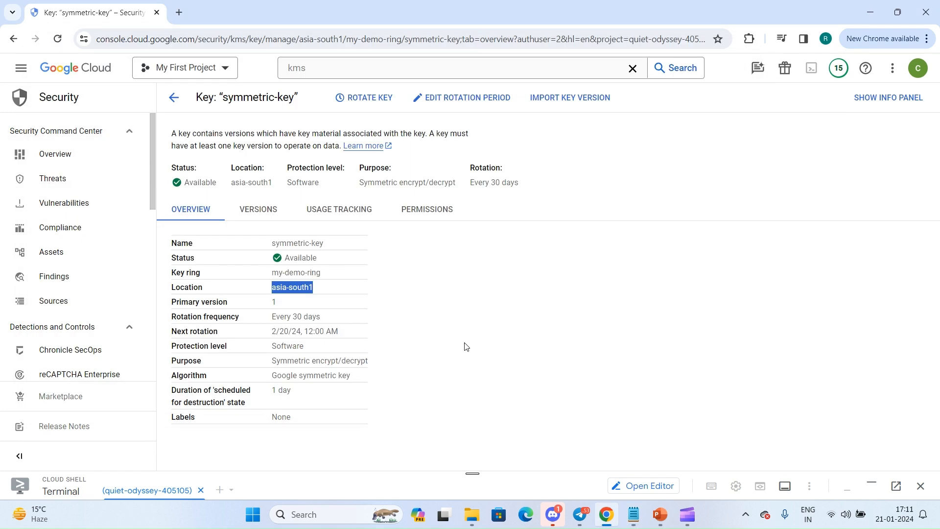
drag(476, 468, 447, 157)
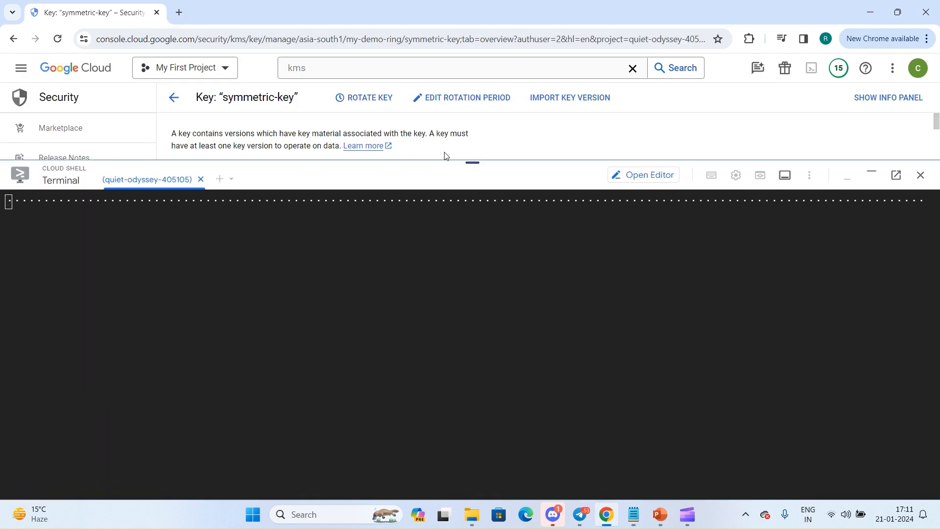
key(ctrl+v)
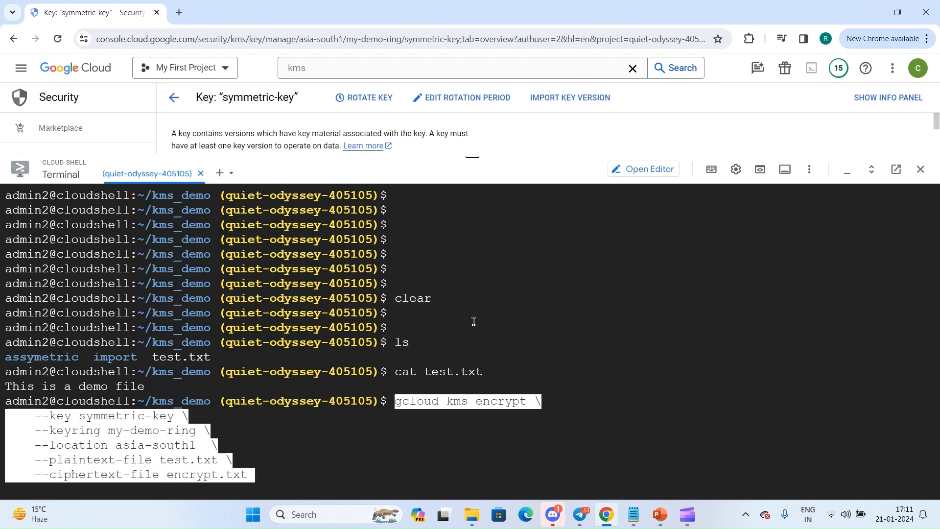
key(Return)
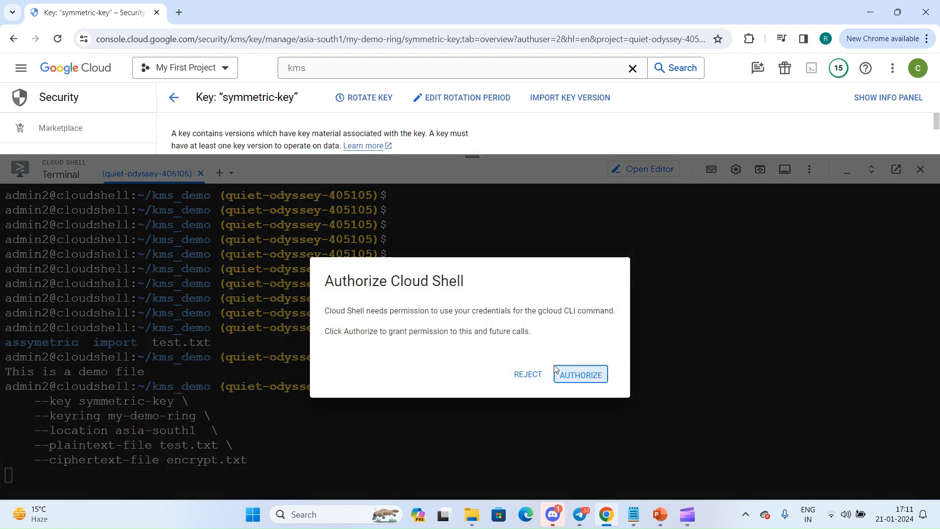
List the files in kms_demo and display the contents of encrypt.txt in Cloud Shell.
click(568, 374)
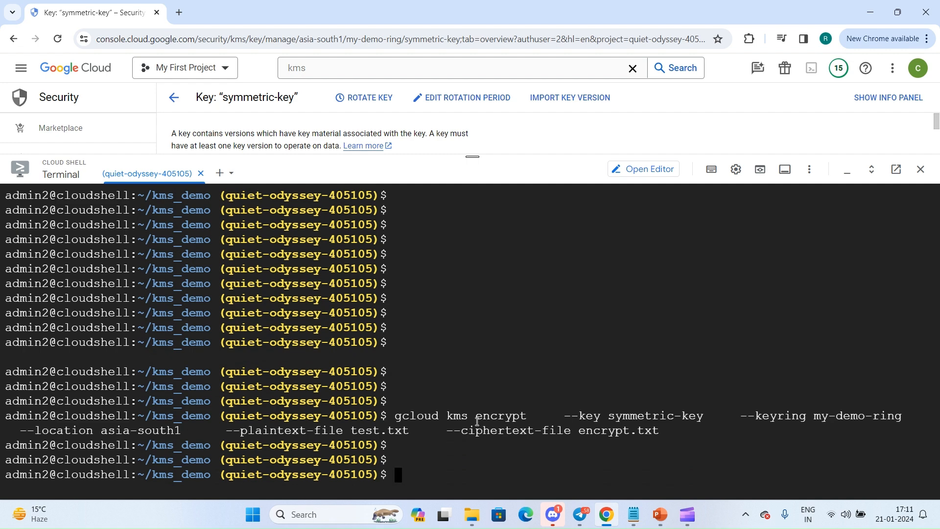
text(ls)
key(Return)
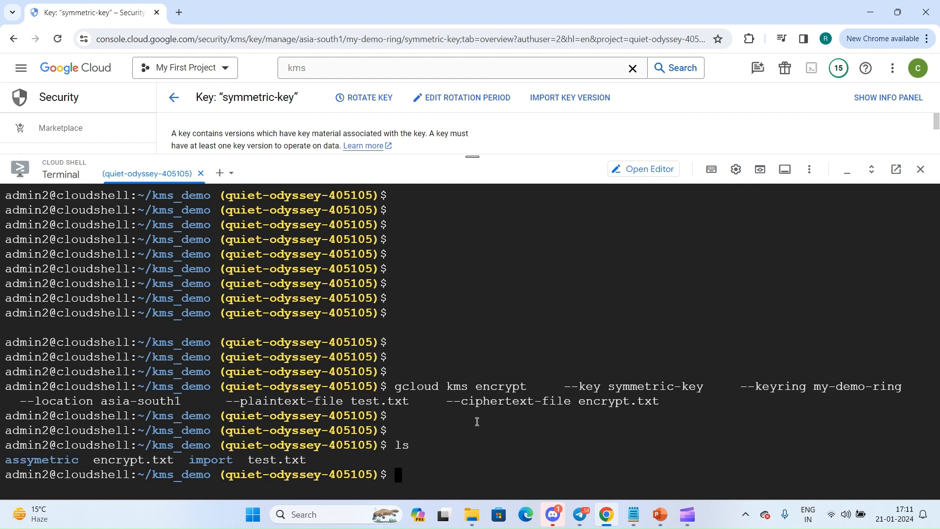
text(cat encrypt.txt)
key(Return)
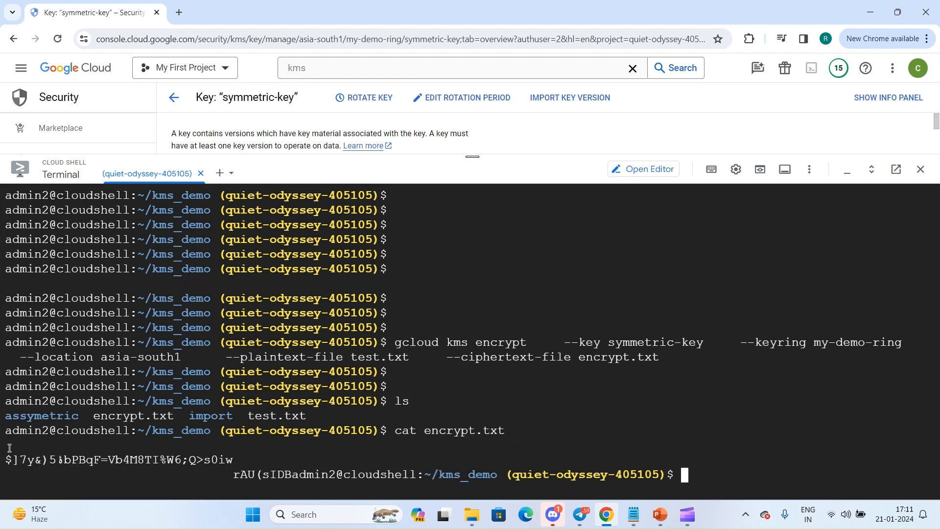
drag(8, 450, 295, 477)
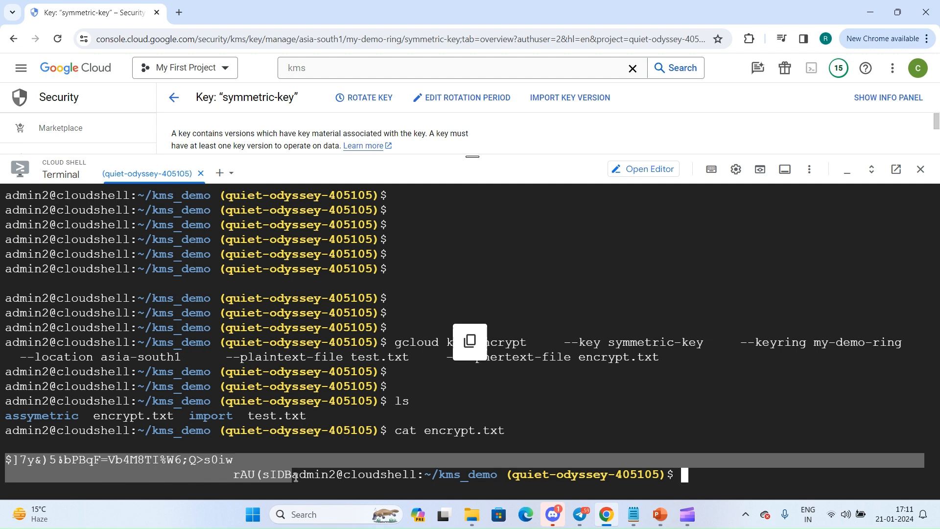
click(557, 387)
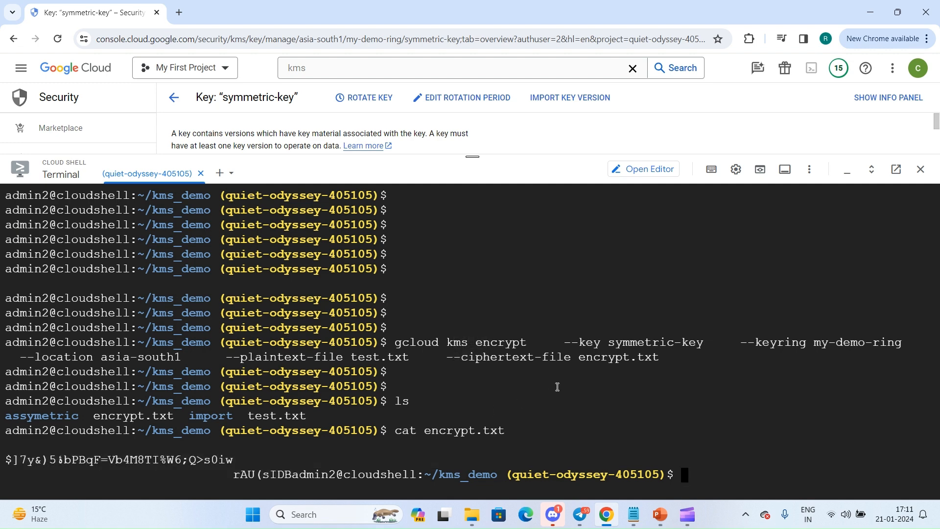
key(Return)
key(Return)
key(Return)
key(Return)
key(Return)
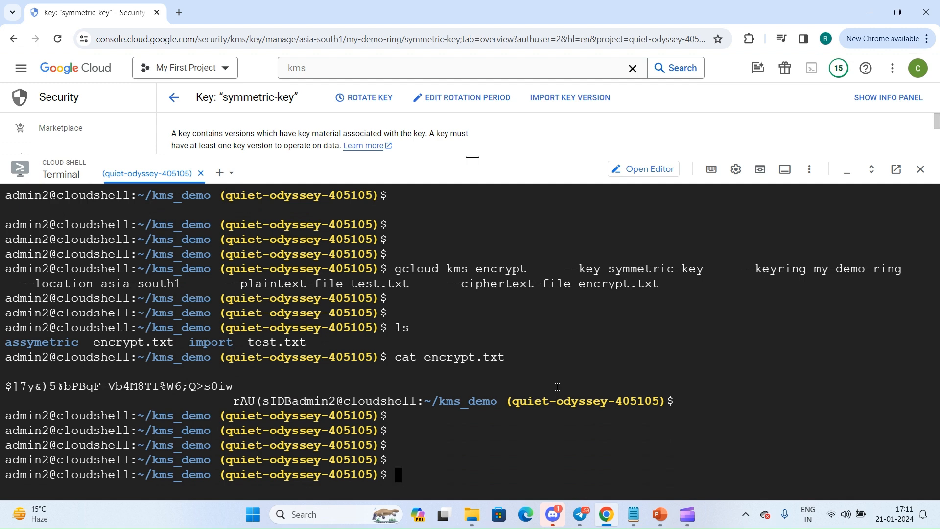
Switch to Notepad and copy the key name symmetric-key from the encrypt command into the decrypt command's --key option.
key(alt+Tab)
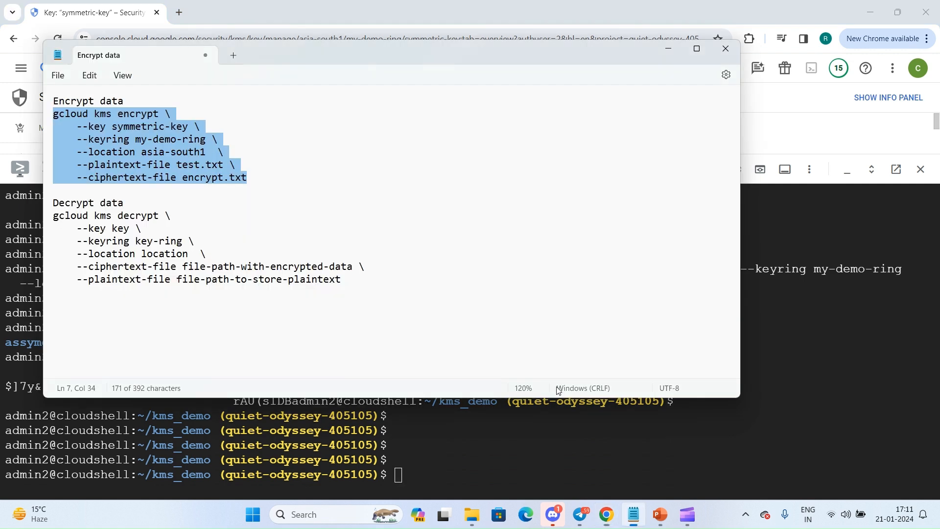
click(142, 217)
drag(112, 126, 190, 126)
key(ctrl+c)
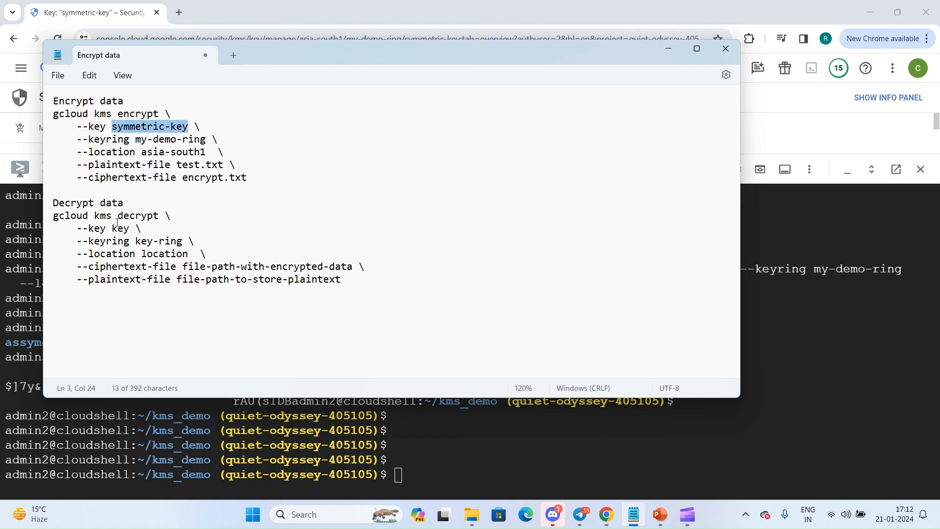
double_click(117, 228)
key(ctrl+v)
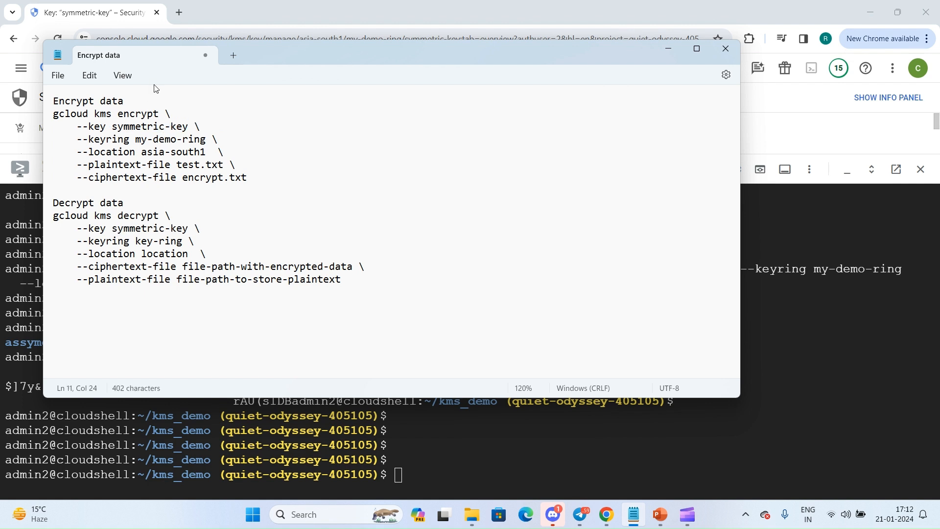
Copy the key ring my-demo-ring and location asia-south1 from the encrypt command into the decrypt command's --keyring and --location options.
drag(136, 140, 207, 139)
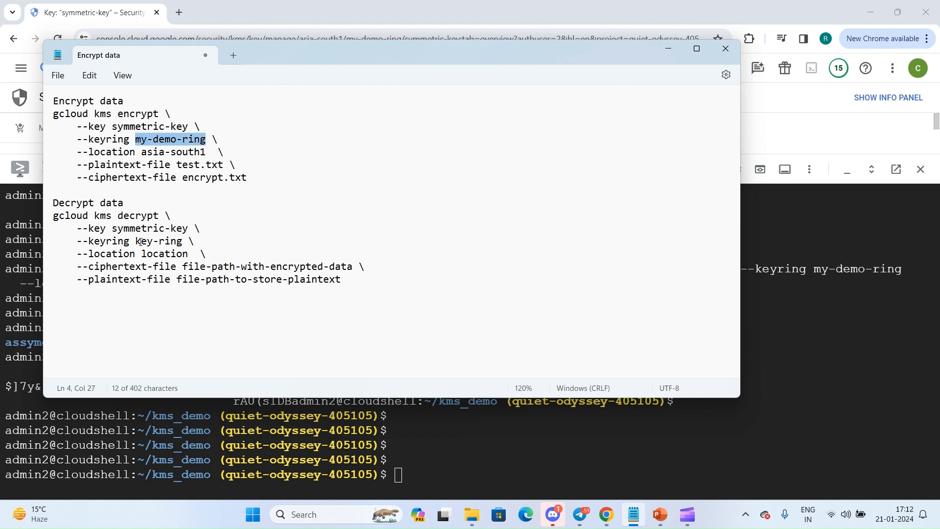
key(ctrl+c)
drag(136, 241, 182, 241)
key(ctrl+v)
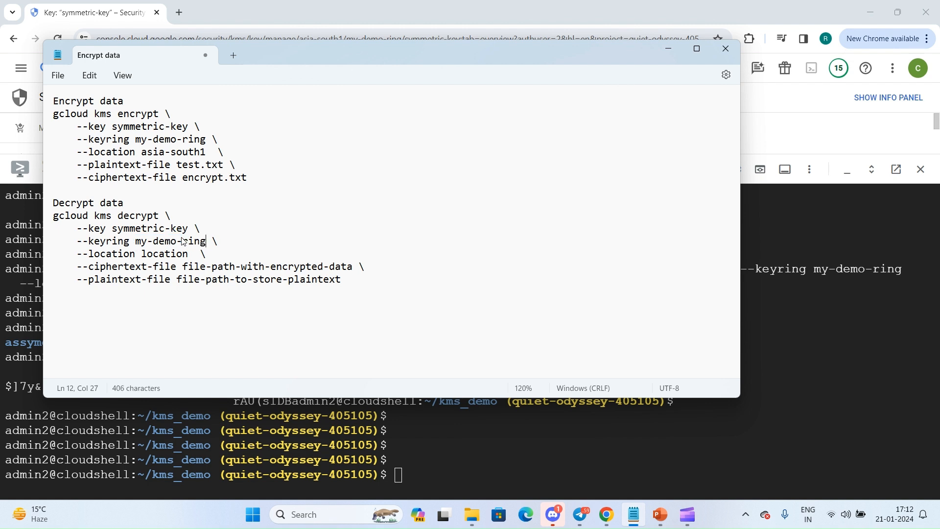
drag(142, 152, 206, 155)
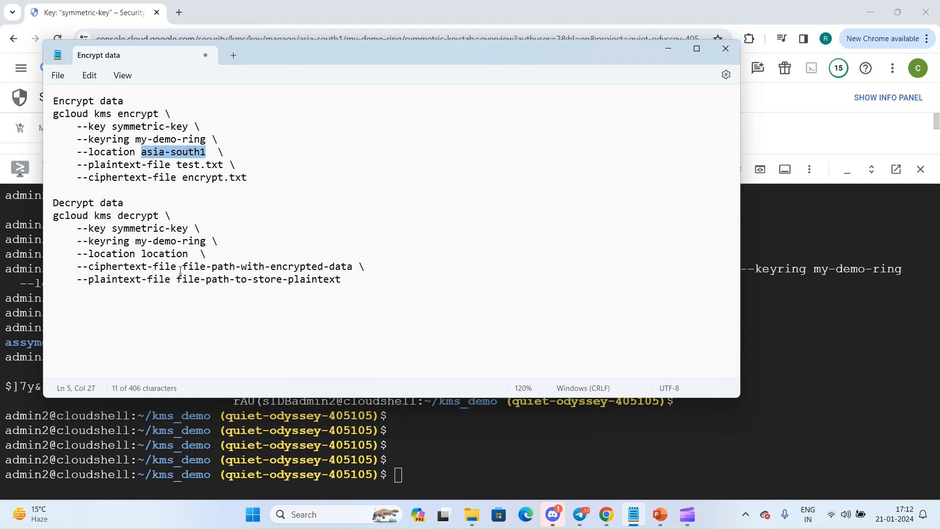
double_click(163, 251)
key(ctrl+v)
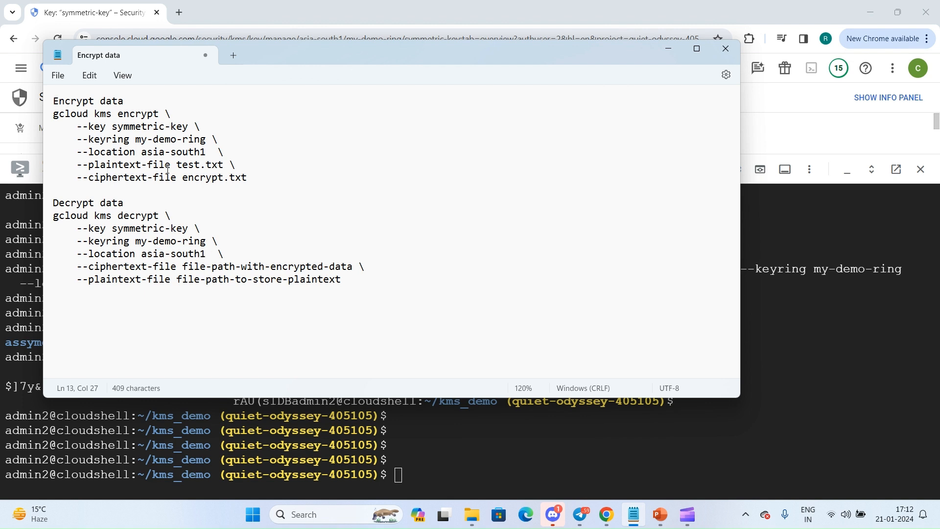
Set the decrypt command's ciphertext file to encrypt.txt and its plaintext file to decrypt.txt.
drag(184, 177, 249, 177)
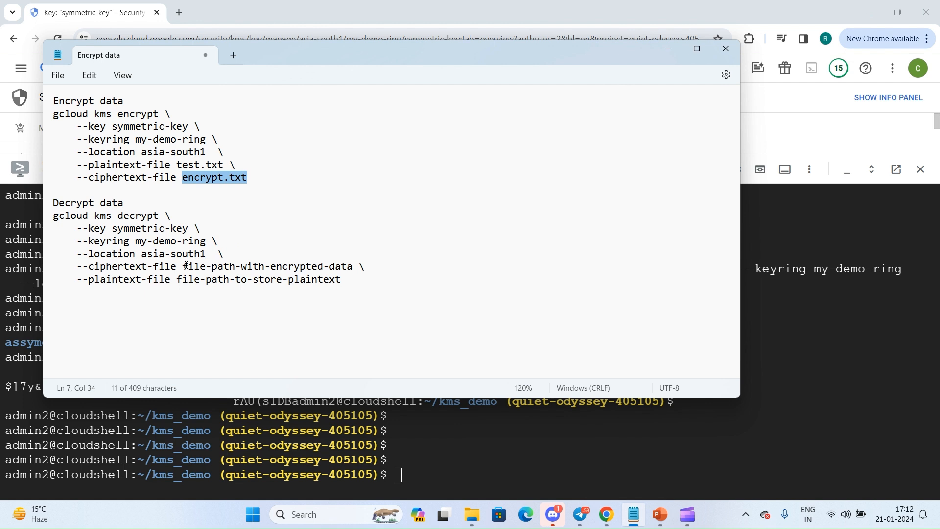
drag(186, 266, 351, 267)
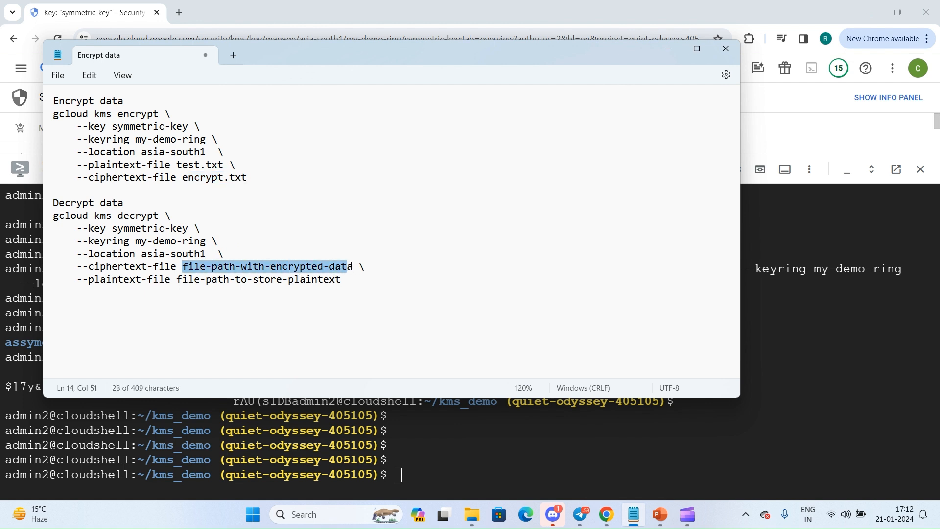
key(BackSpace)
key(BackSpace)
key(ctrl+v)
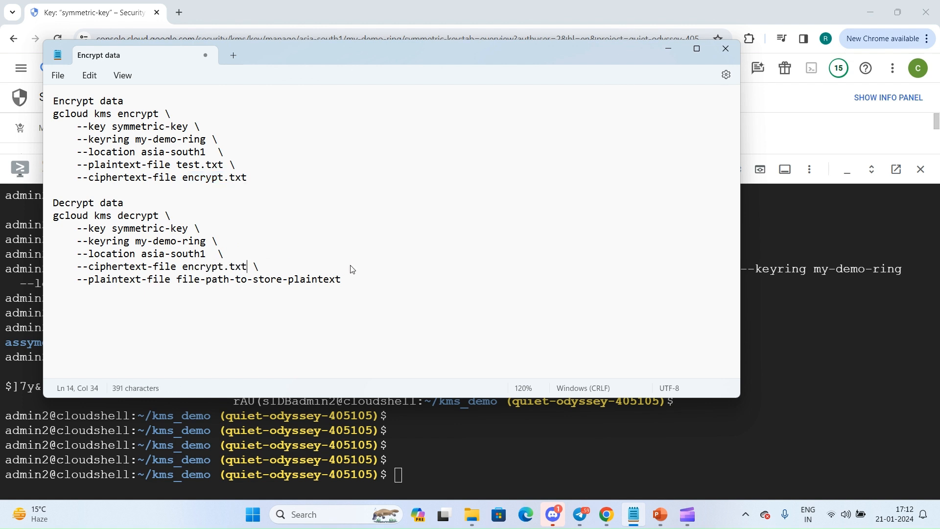
click(180, 279)
drag(180, 279, 345, 283)
key(BackSpace)
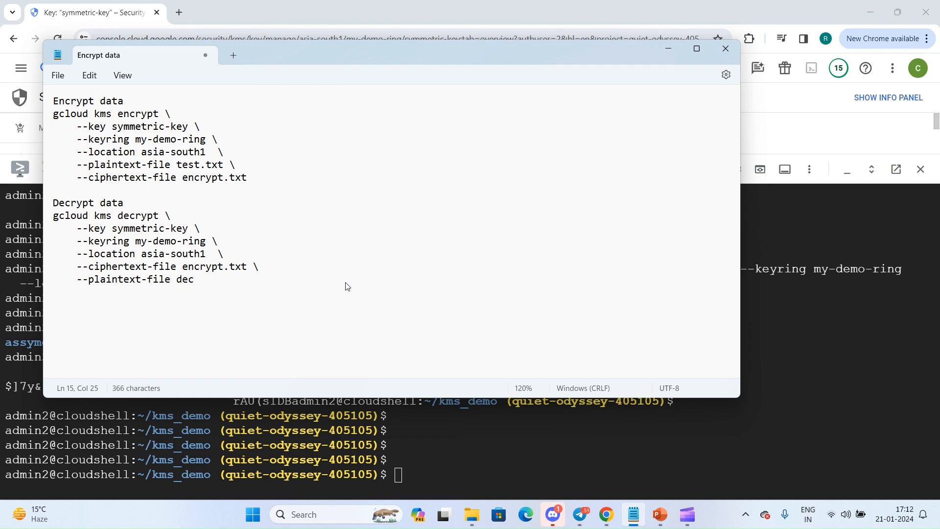
text(decrypt.txt)
Copy the completed gcloud kms decrypt command from Notepad and run it in Cloud Shell.
drag(328, 283, 257, 275)
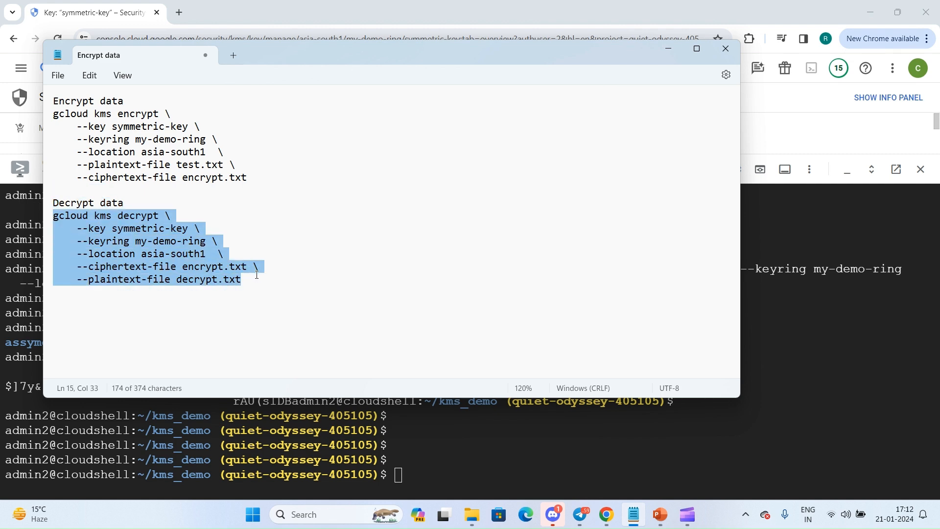
click(463, 420)
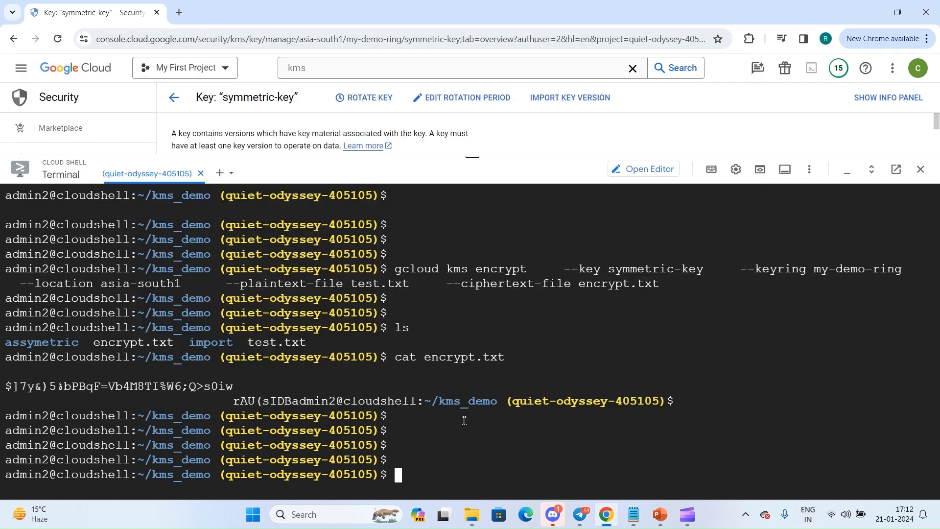
key(ctrl+v)
key(Return)
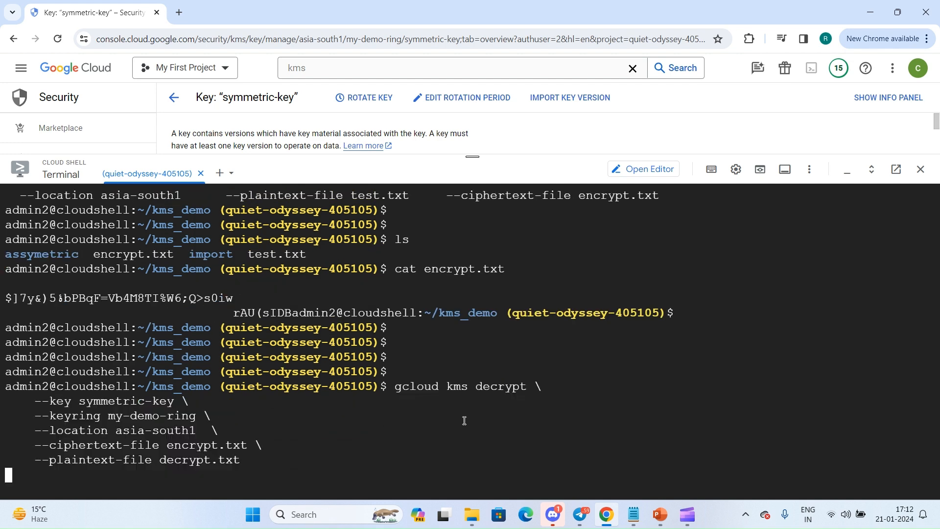
List the files in kms_demo and display the contents of decrypt.txt.
text(ls)
key(Return)
text(cat de)
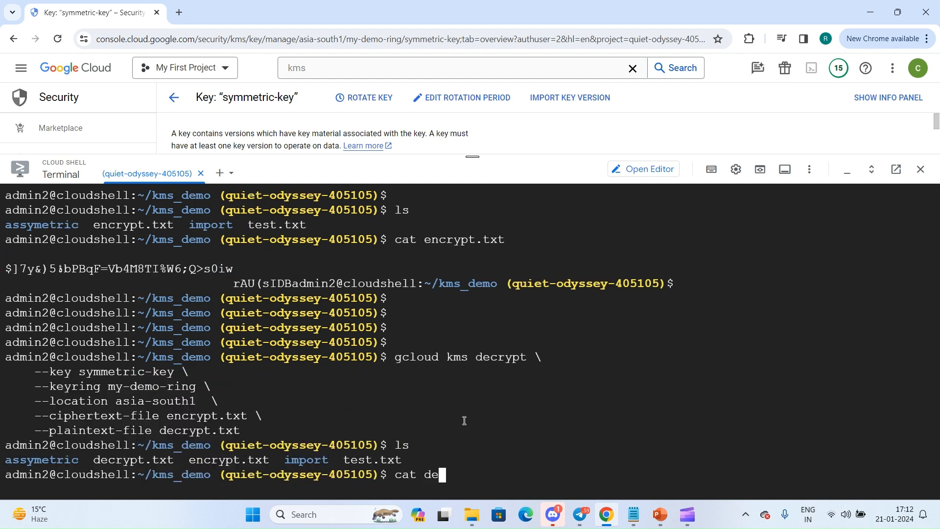
key(Tab)
key(Return)
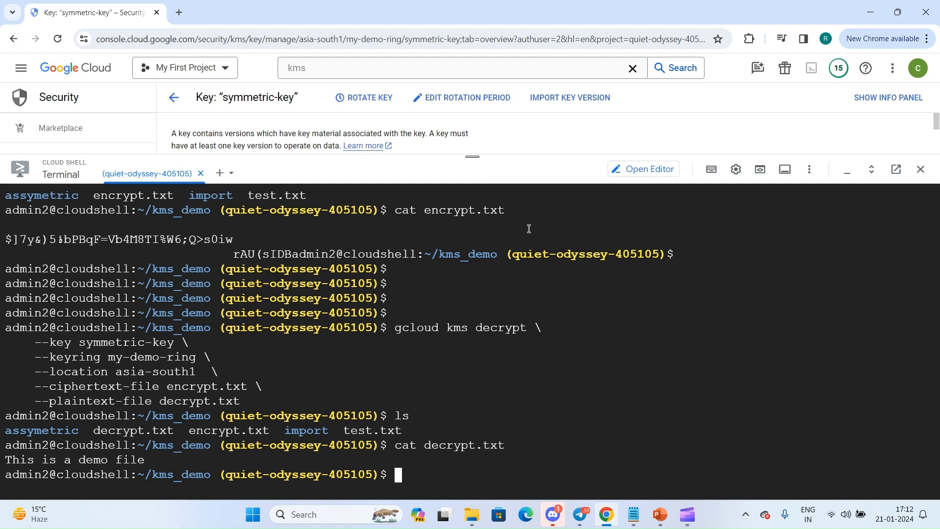
Shrink the Cloud Shell pane and view the version list of symmetric-key.
drag(468, 169, 465, 391)
click(257, 213)
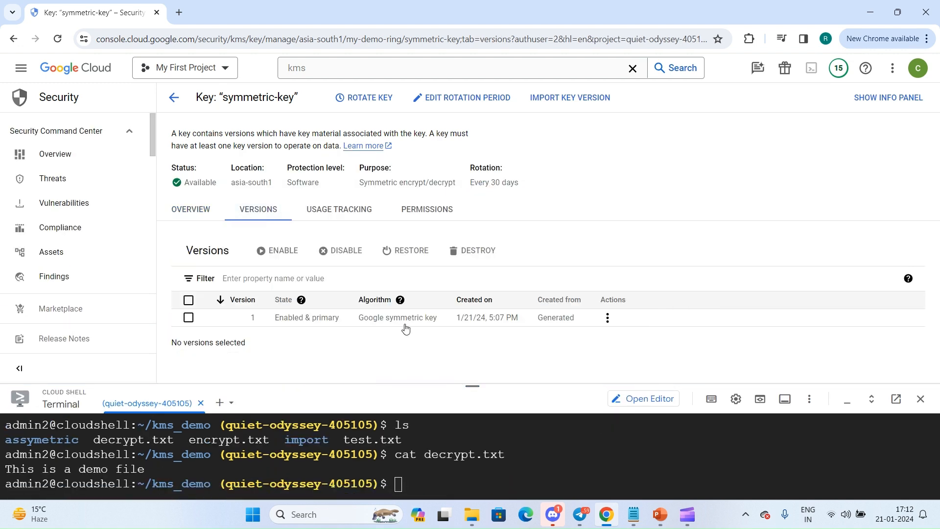
drag(470, 385, 474, 434)
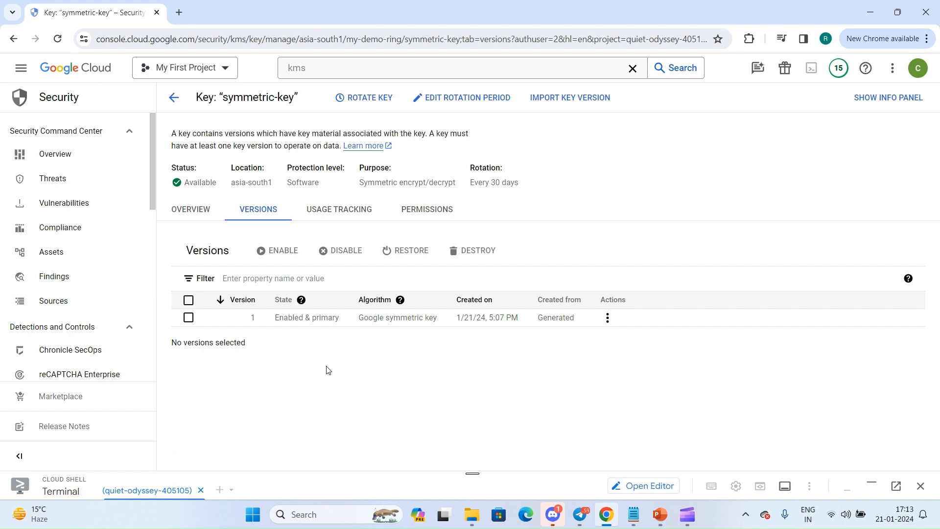
Rotate symmetric-key manually to create a new primary version, reviewing the rotation effects before confirming.
click(362, 98)
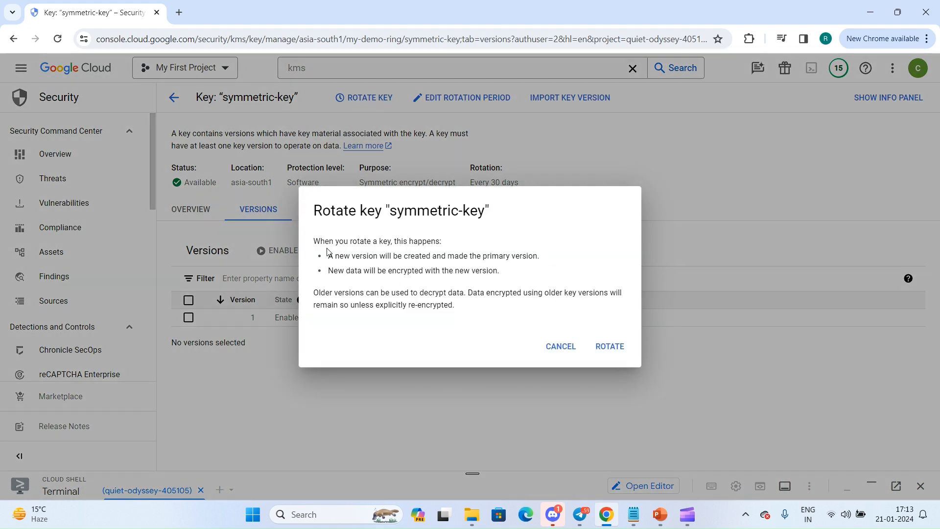
drag(330, 256, 540, 258)
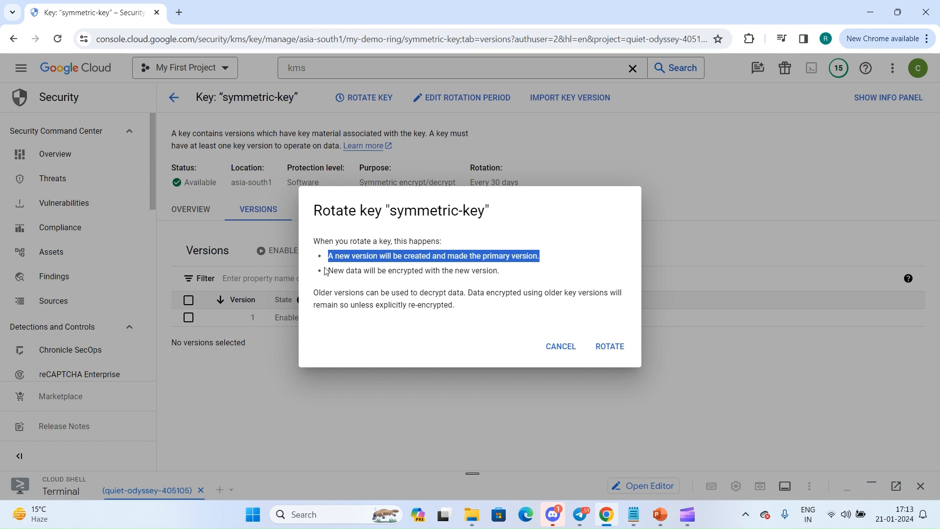
drag(327, 270, 509, 274)
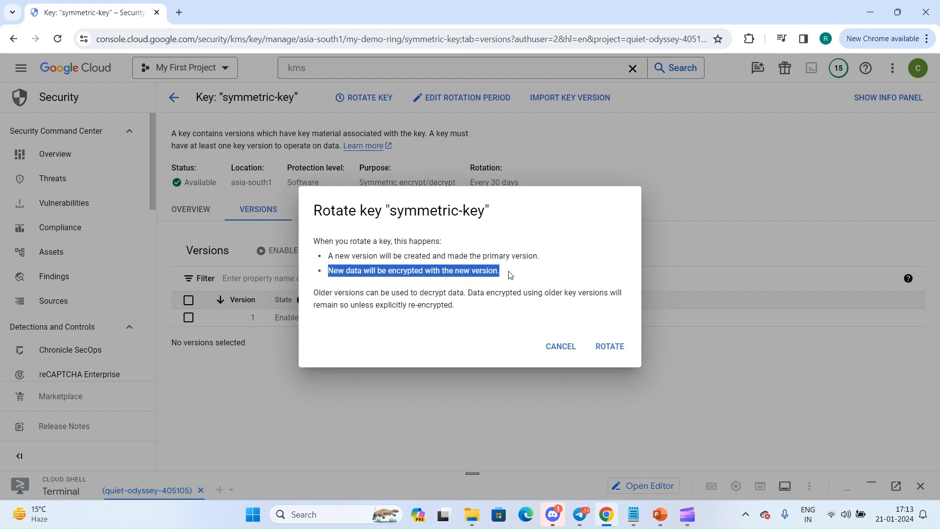
drag(372, 270, 414, 294)
click(605, 350)
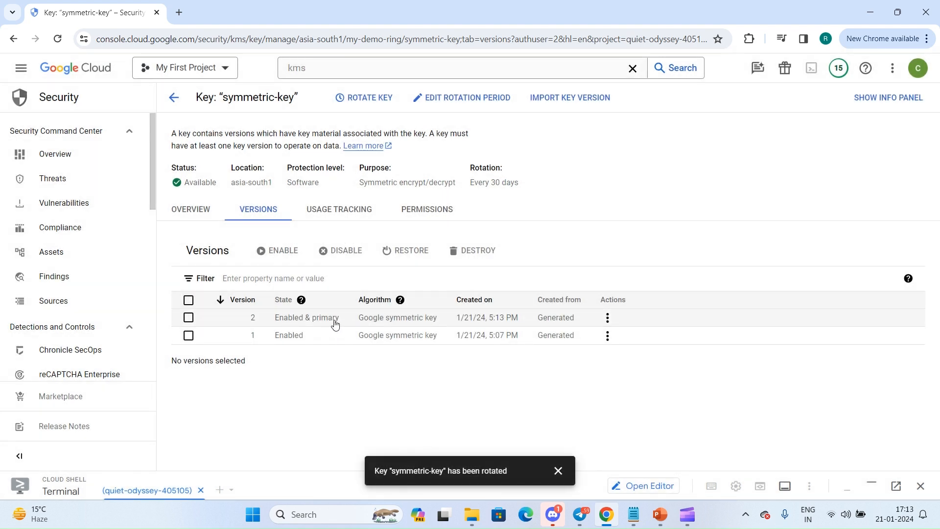
click(558, 471)
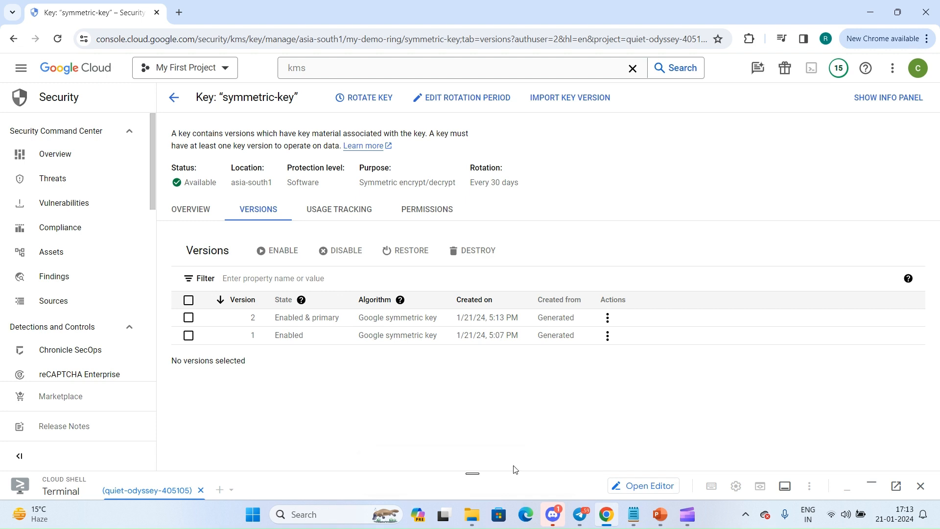
Enlarge Cloud Shell and rerun the gcloud kms decrypt command on encrypt.txt with the plaintext file changed to decrypt2.txt.
drag(457, 471, 433, 116)
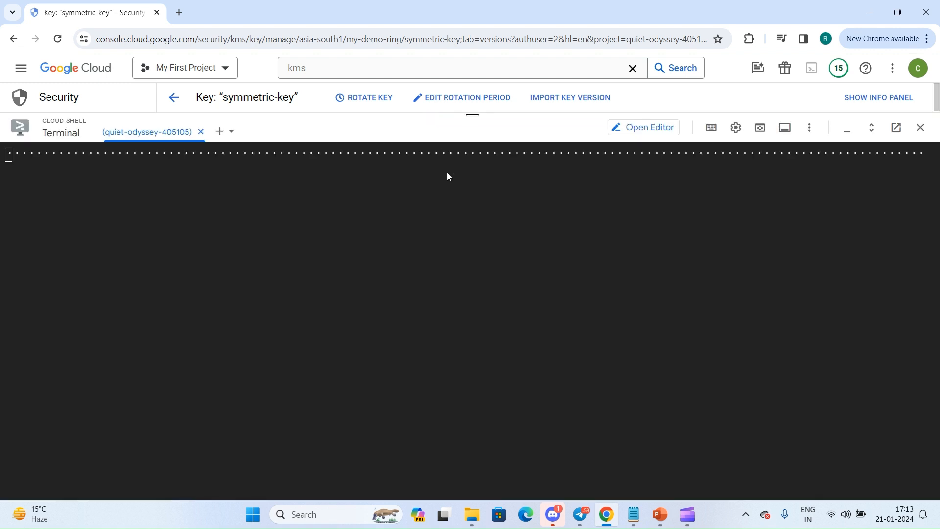
key(Up)
key(Up)
key(Up)
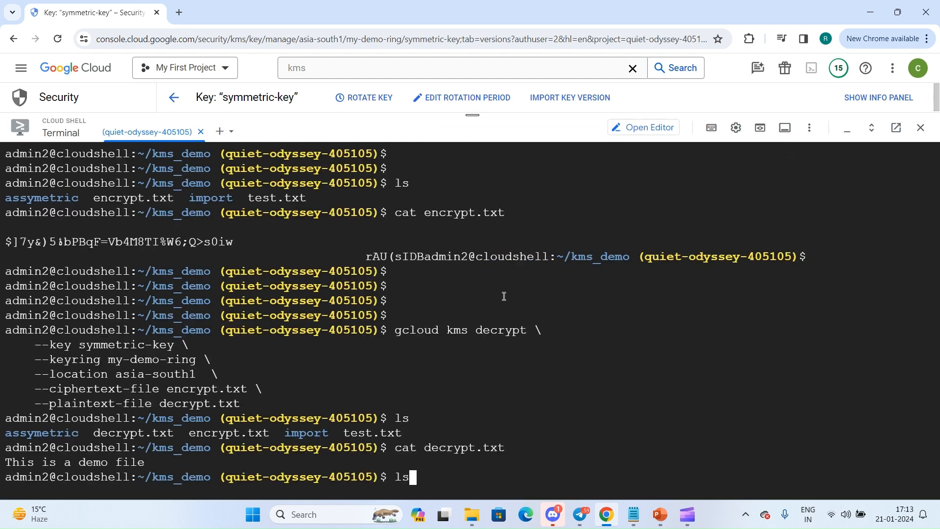
key(Left)
key(Left)
key(Left)
key(Left)
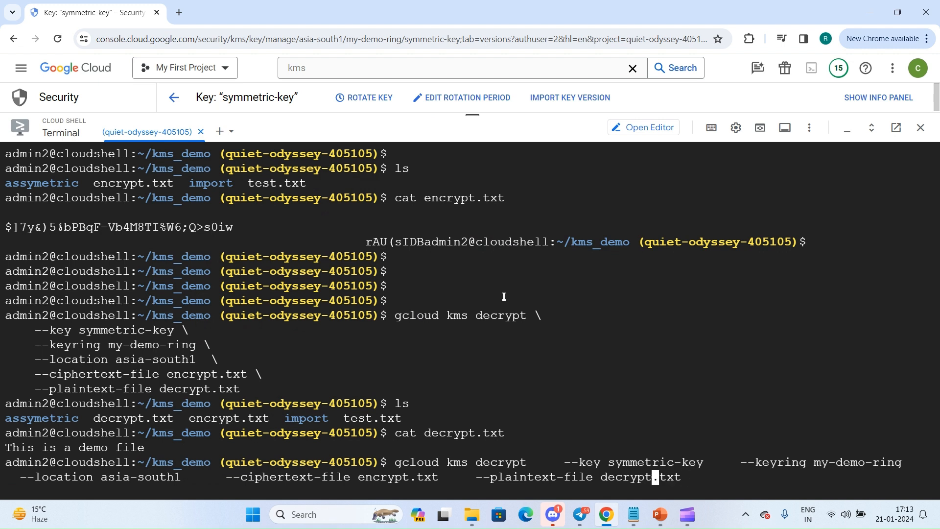
text(2)
key(Return)
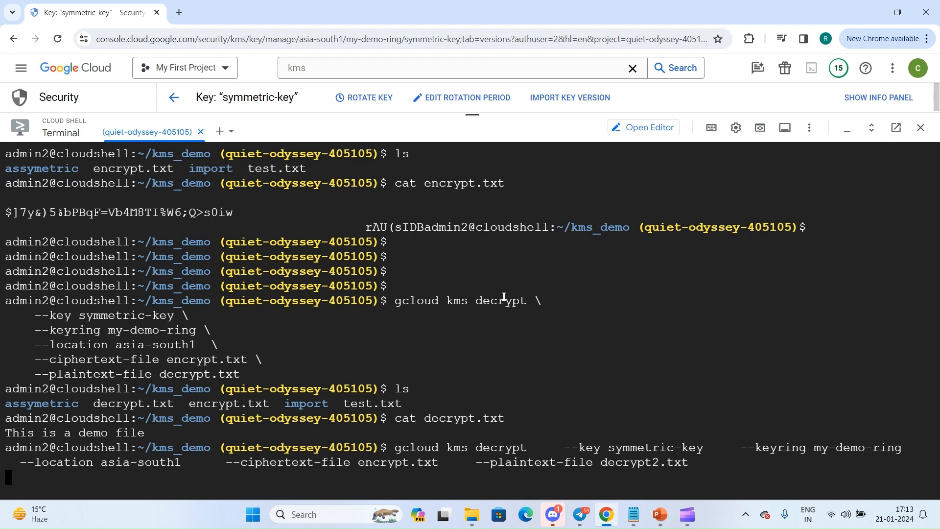
key(Return)
key(Return)
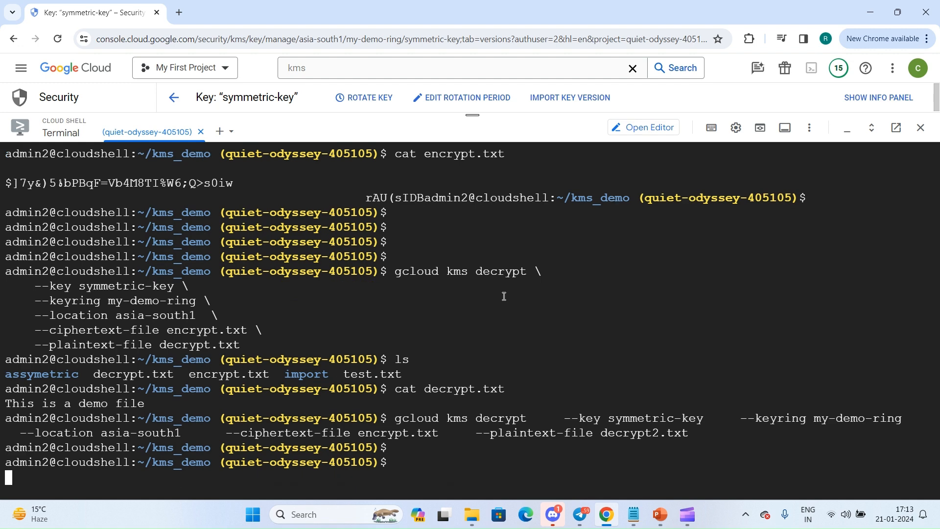
List the files in kms_demo and display the contents of decrypt2.txt.
text(ls)
key(Return)
text(cat de)
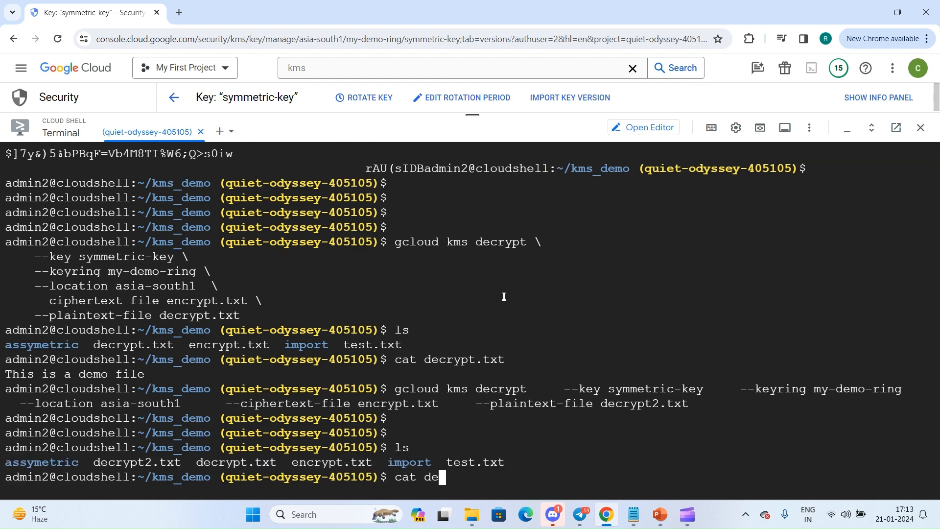
text(crypt2.txt)
key(Return)
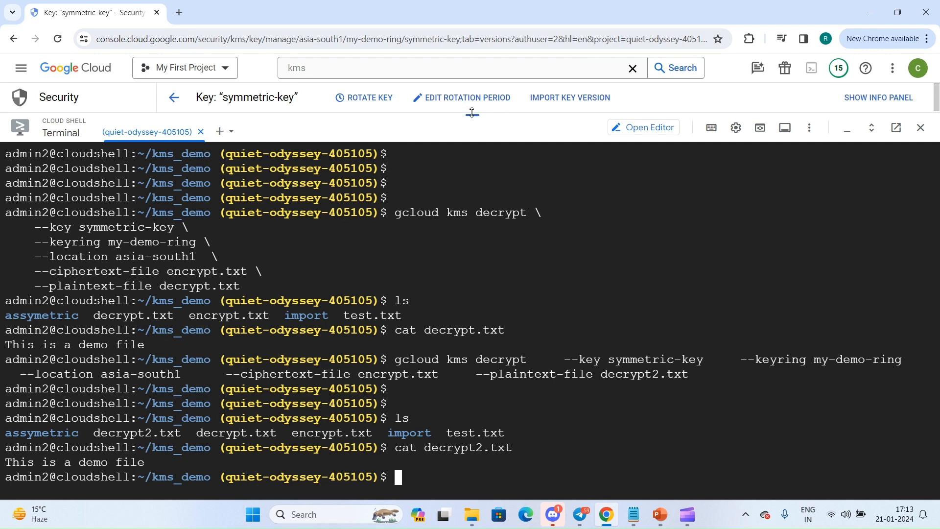
drag(472, 114, 437, 491)
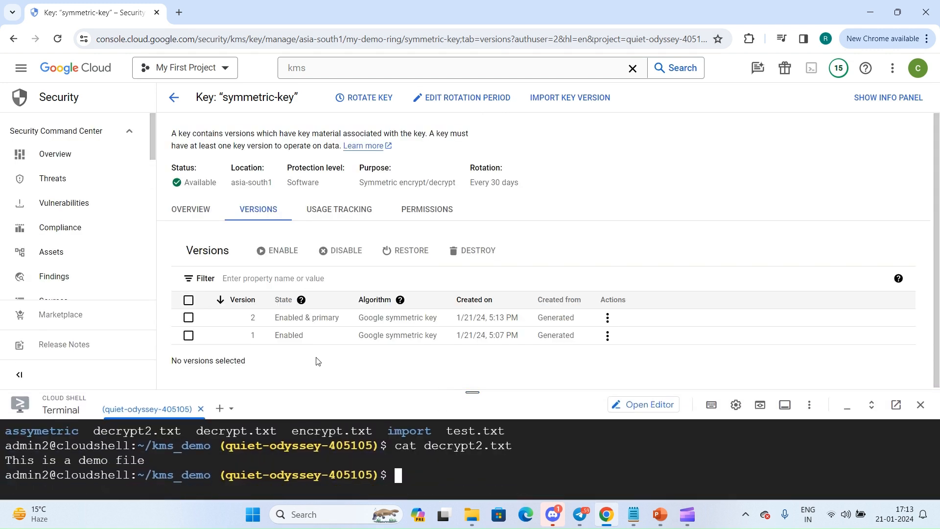
click(607, 337)
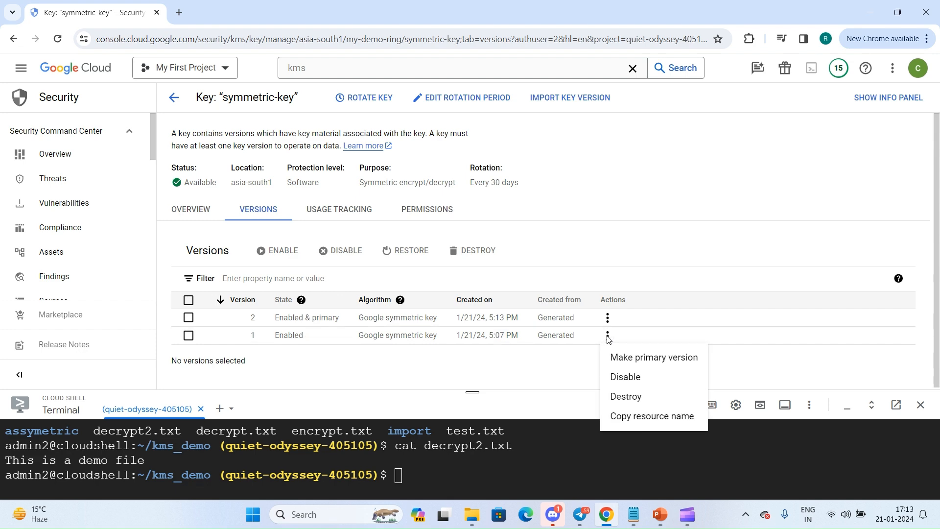
click(673, 361)
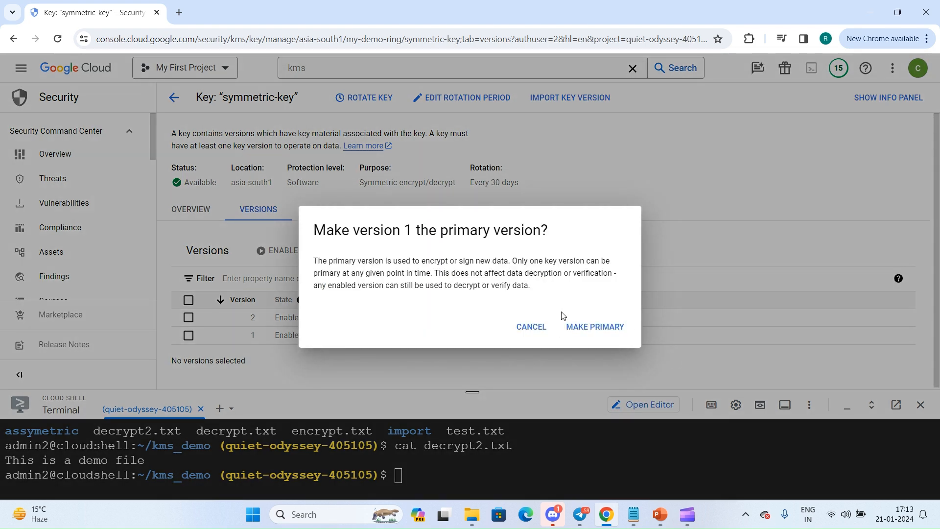
click(531, 327)
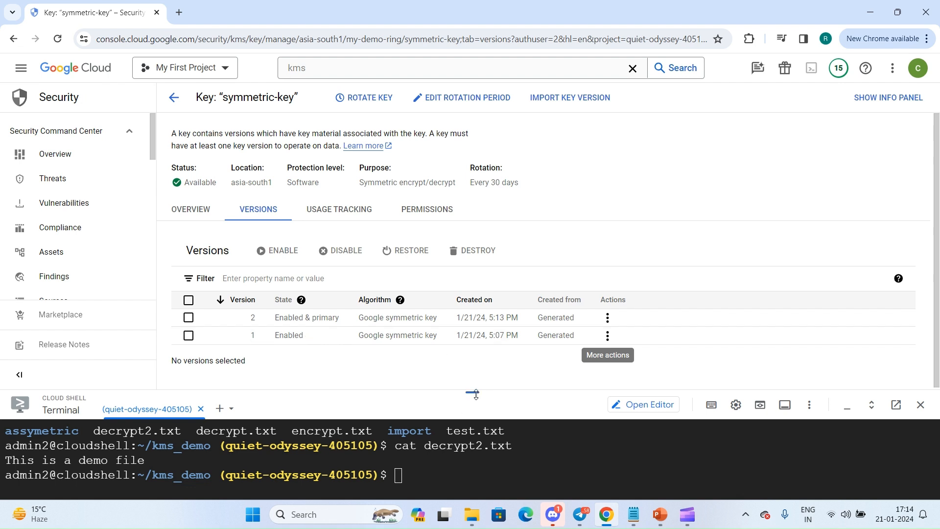
Shrink the Cloud Shell pane and disable version 1 of symmetric-key.
drag(476, 394, 472, 447)
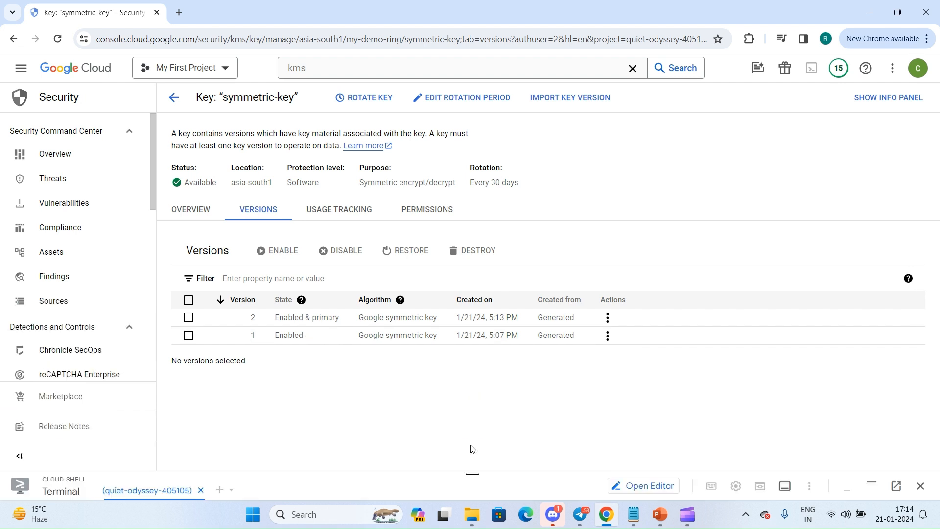
click(606, 341)
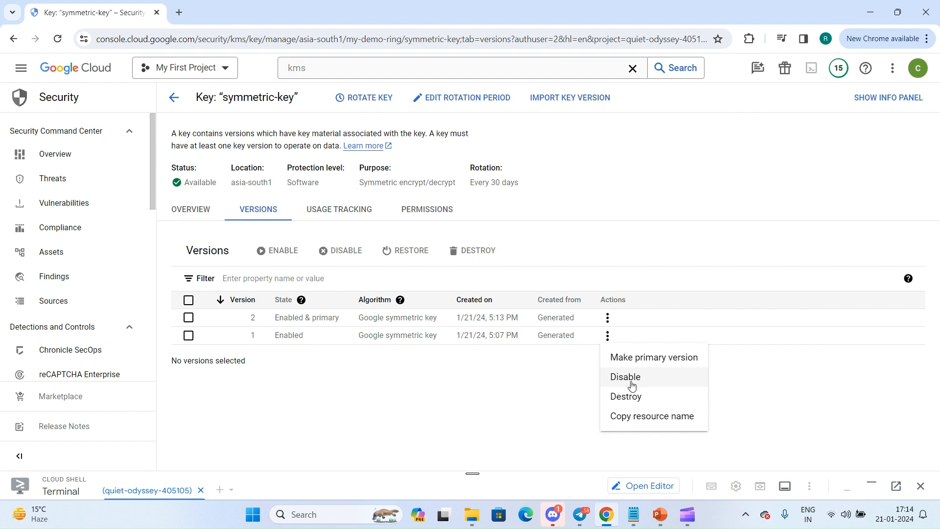
click(632, 385)
click(618, 343)
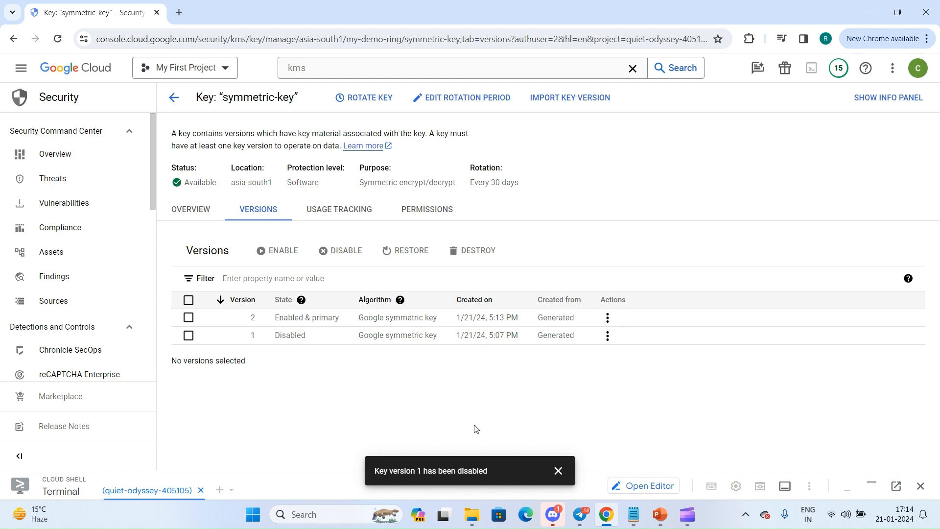
Schedule version 1 of symmetric-key for destruction, confirming with the key name symmetric-key, and dismiss the notification.
click(606, 335)
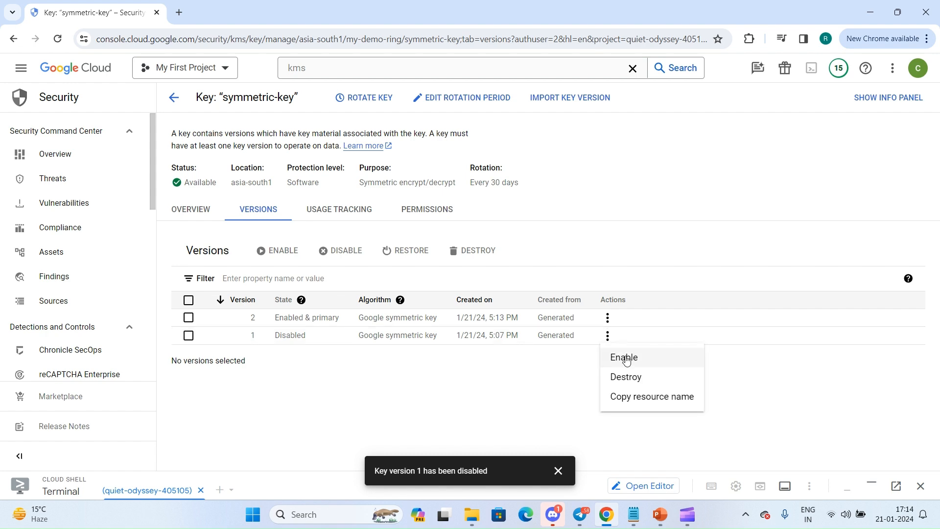
click(626, 378)
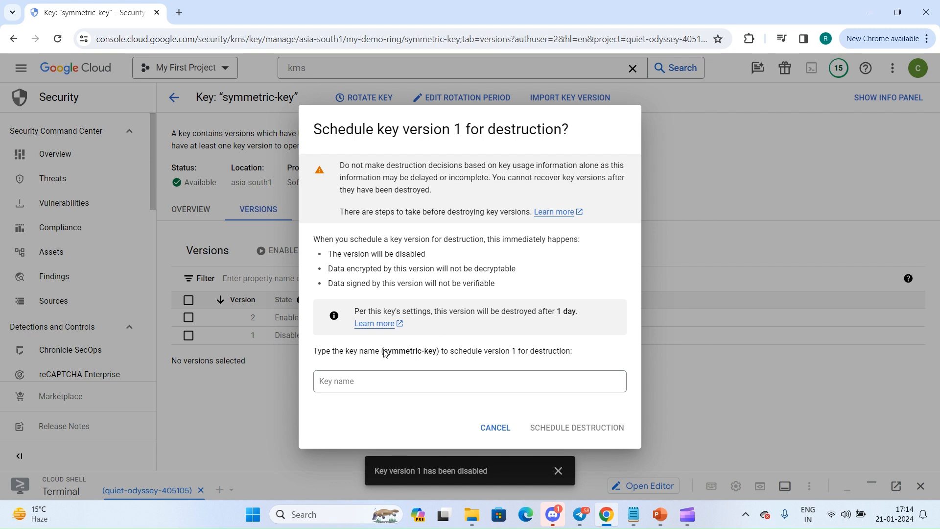
drag(386, 352, 435, 353)
key(ctrl+c)
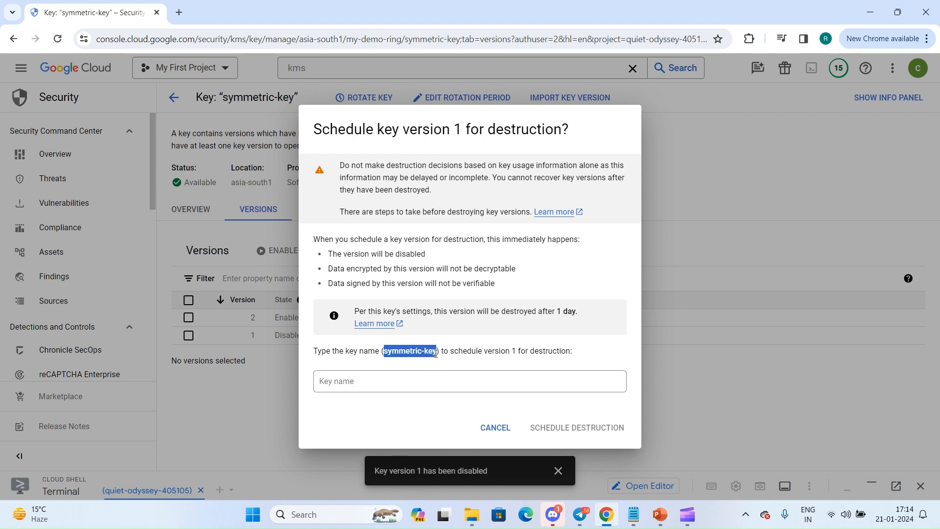
click(426, 381)
key(ctrl+v)
click(549, 431)
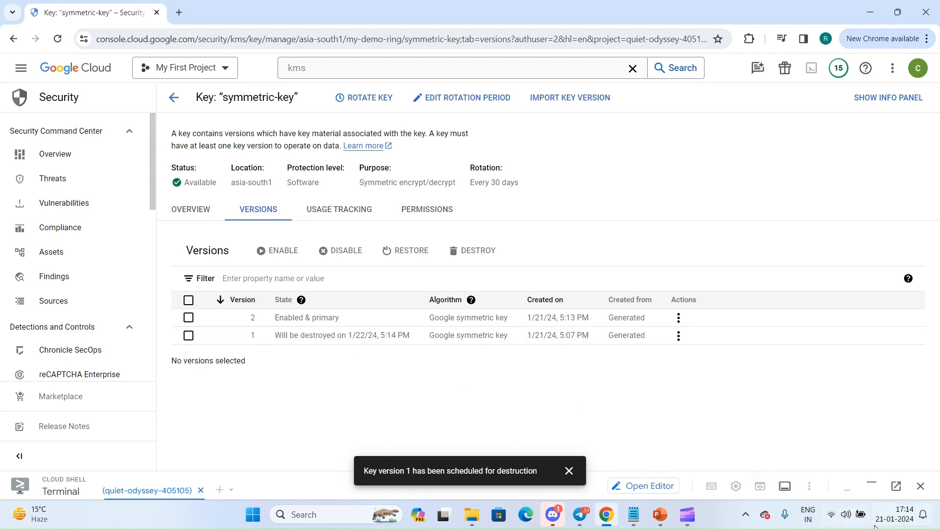
click(568, 470)
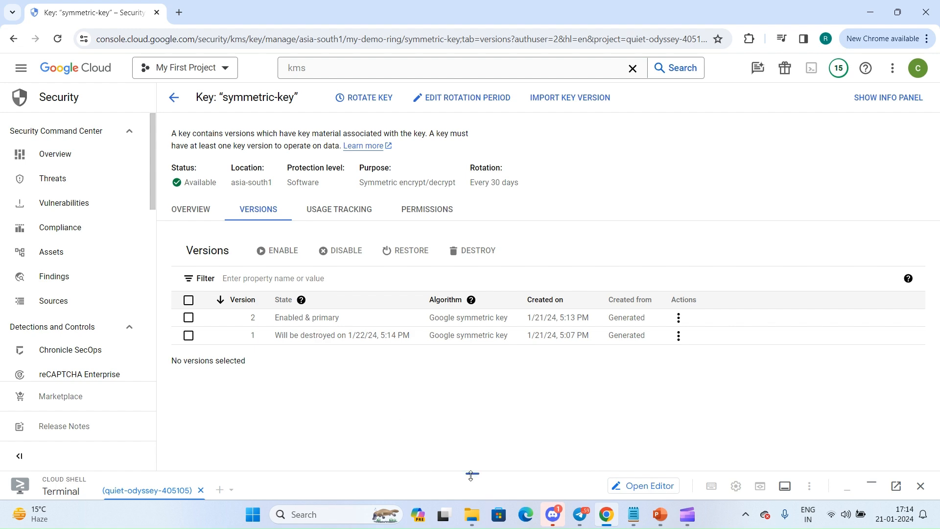
drag(471, 475, 454, 501)
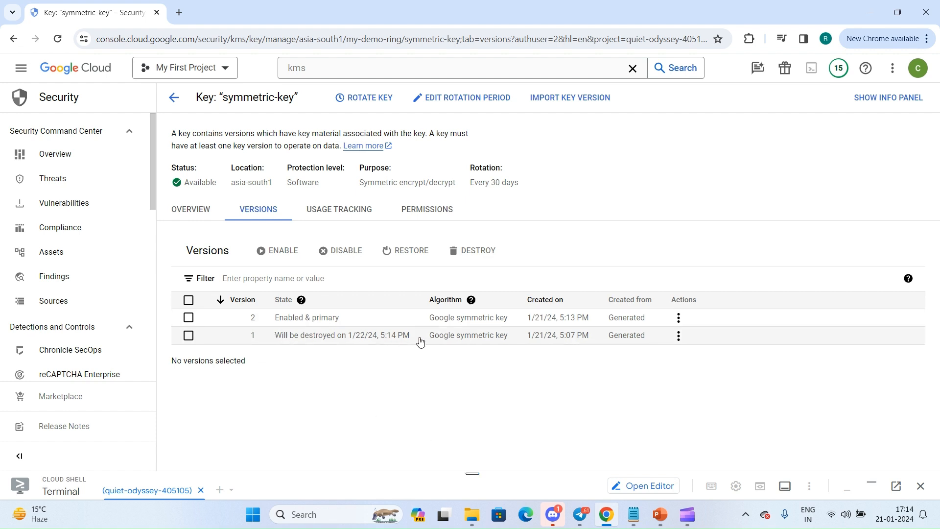
Enlarge Cloud Shell and rerun the gcloud kms decrypt command on encrypt.txt with decrypt2.txt as the plaintext file.
drag(470, 469, 426, 100)
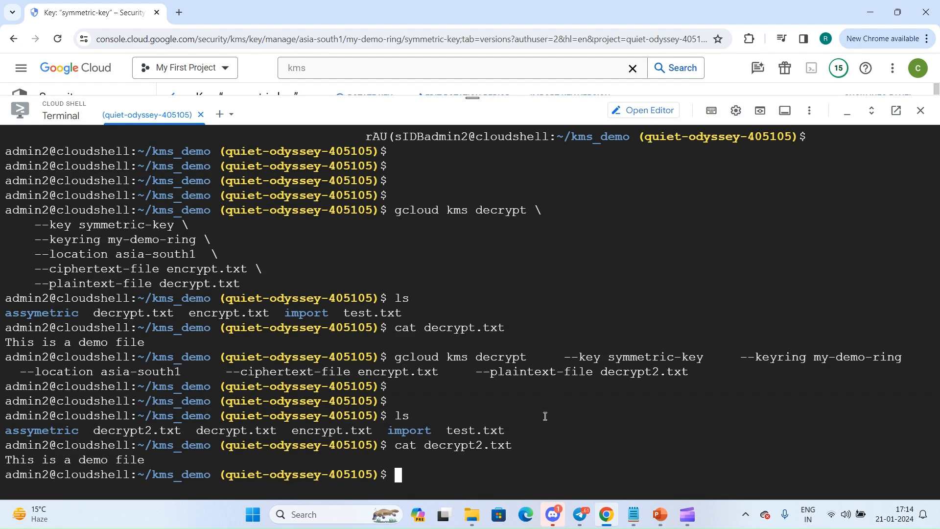
key(Return)
key(Return)
key(Return)
key(Return)
key(Up)
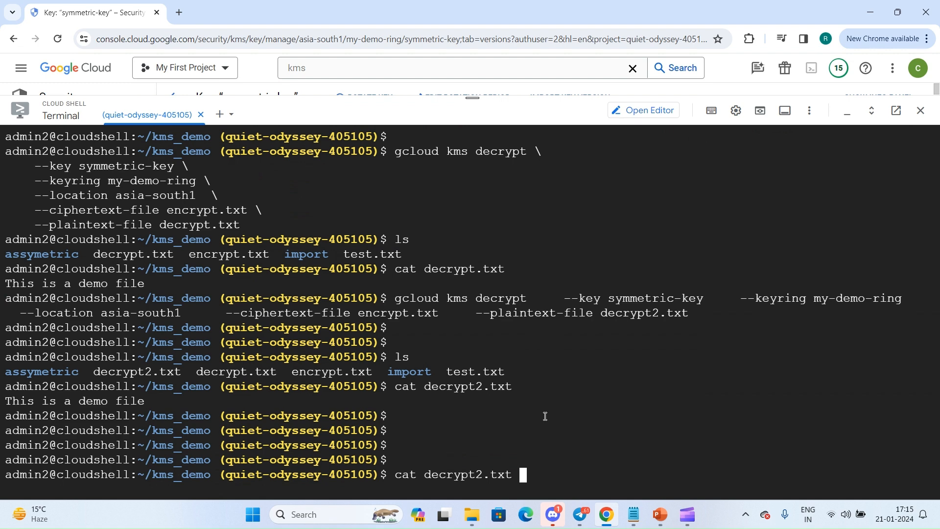
key(Up)
key(Up)
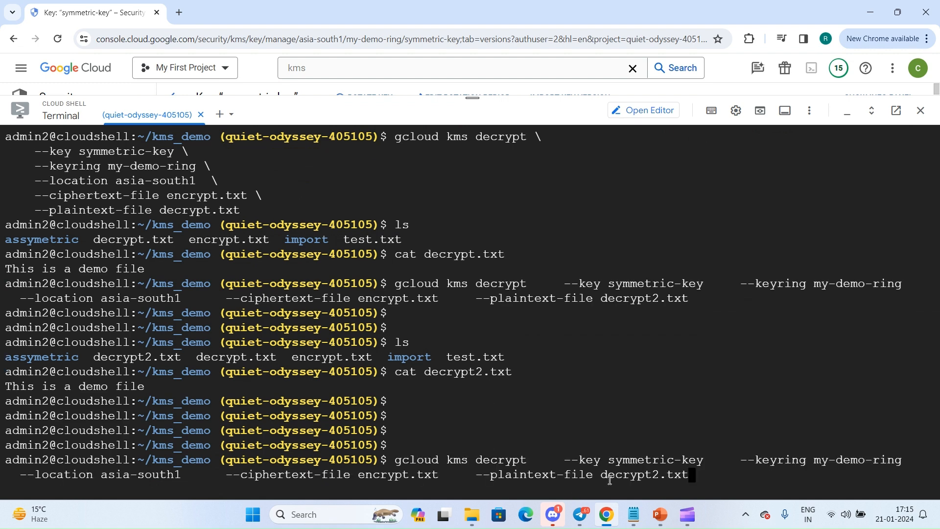
key(Return)
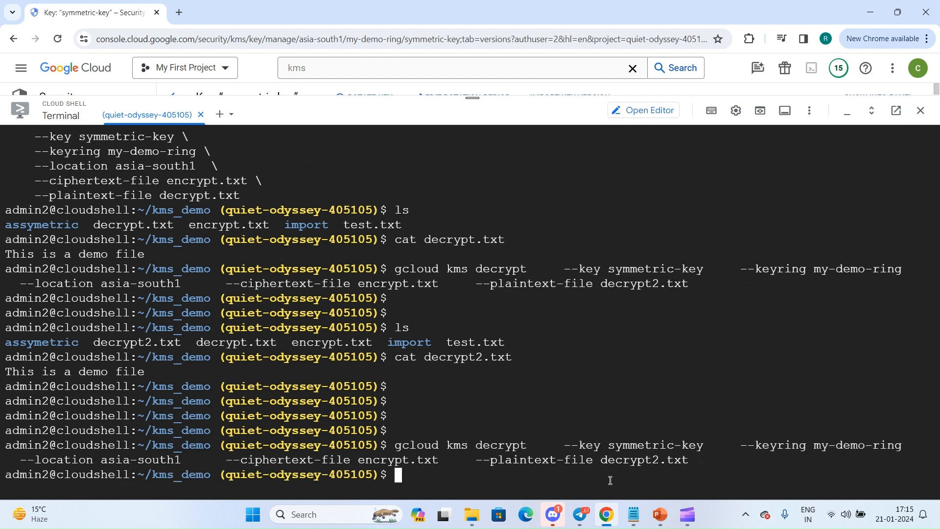
Repeat the same gcloud kms decrypt command two more times to test decryption with version 1 scheduled for destruction.
key(Return)
key(Return)
key(Up)
key(Return)
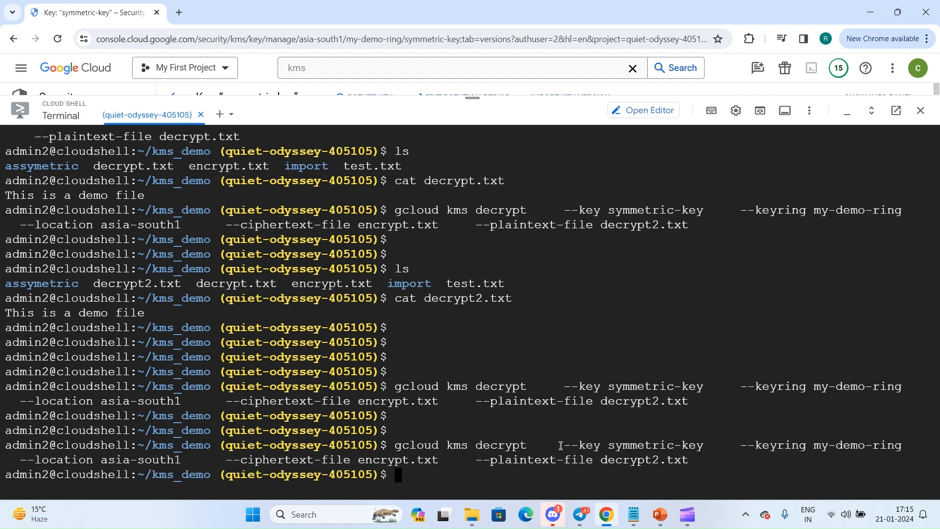
key(Return)
key(Return)
key(Return)
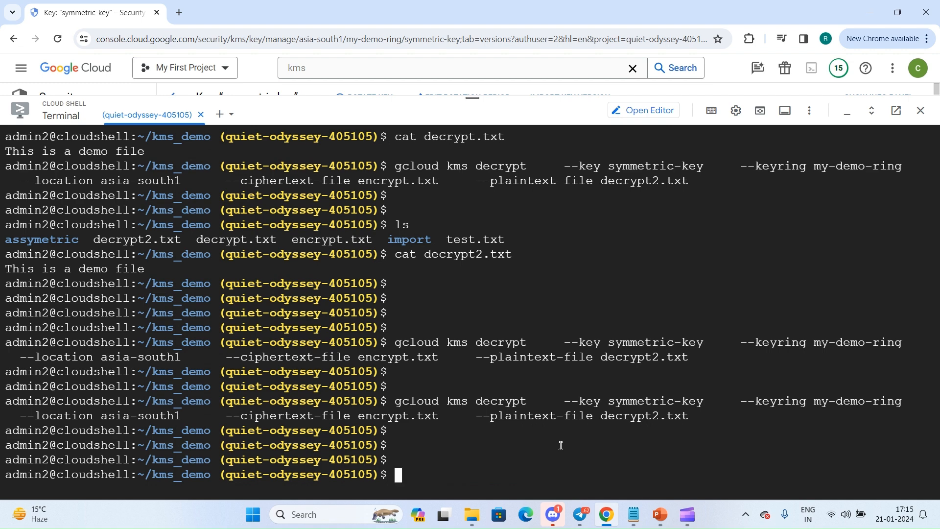
key(Up)
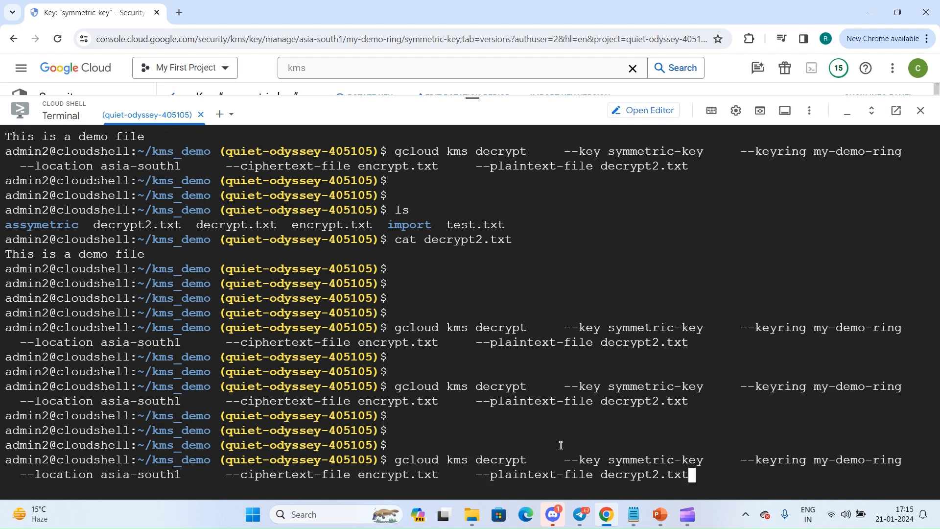
key(Return)
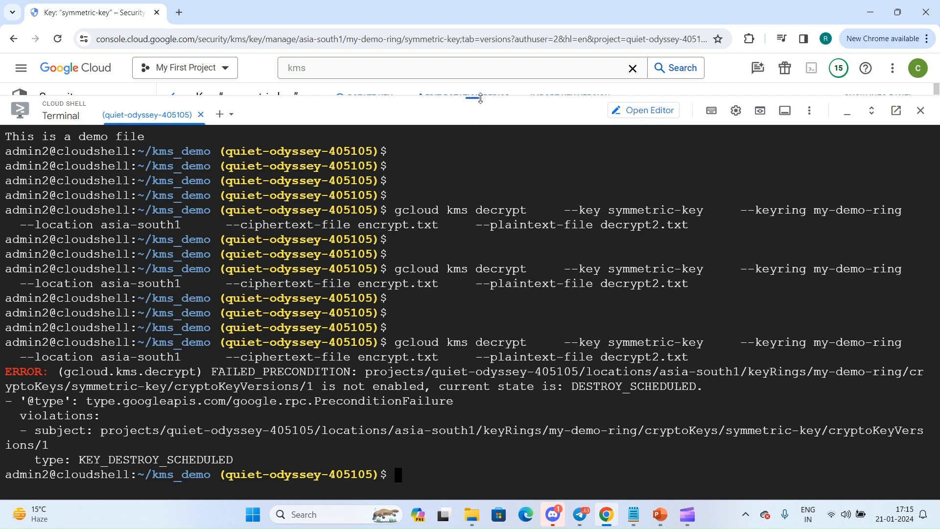
Shrink Cloud Shell and restore version 1 of symmetric-key from its scheduled destruction.
drag(477, 104, 473, 472)
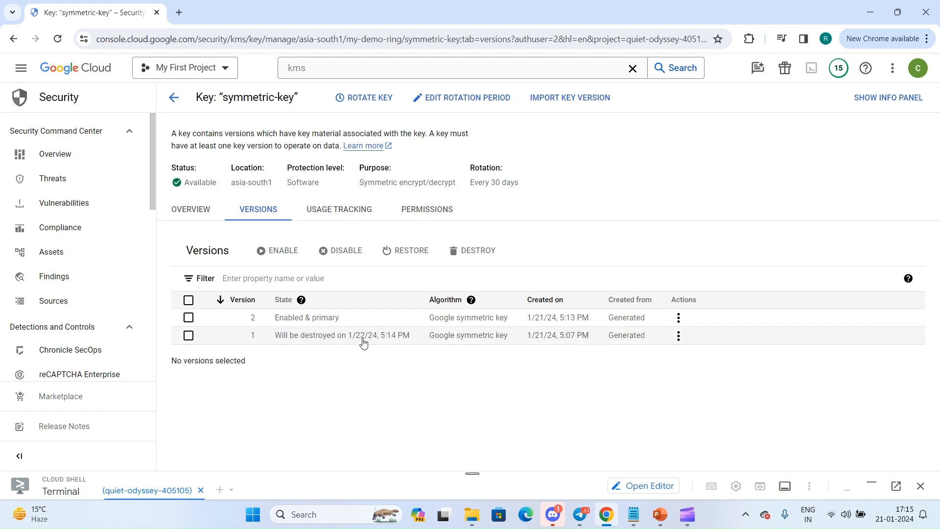
click(678, 336)
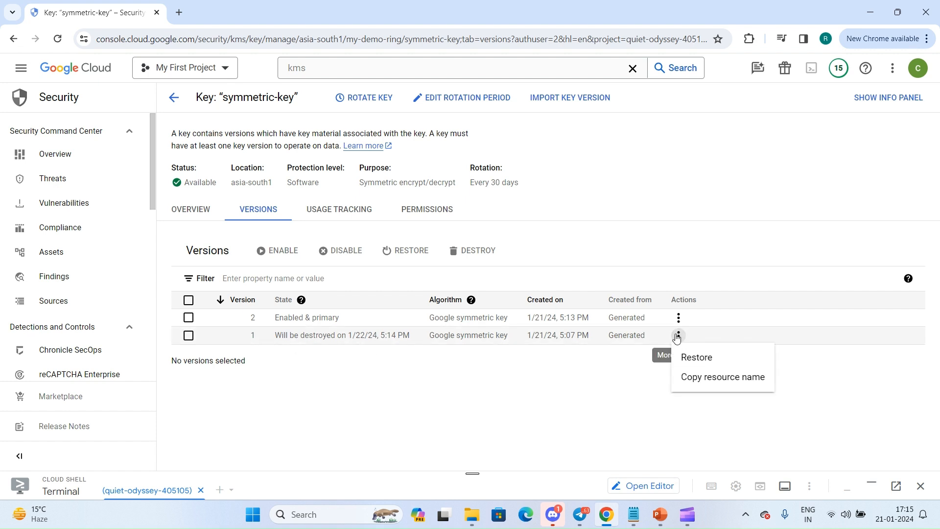
click(697, 356)
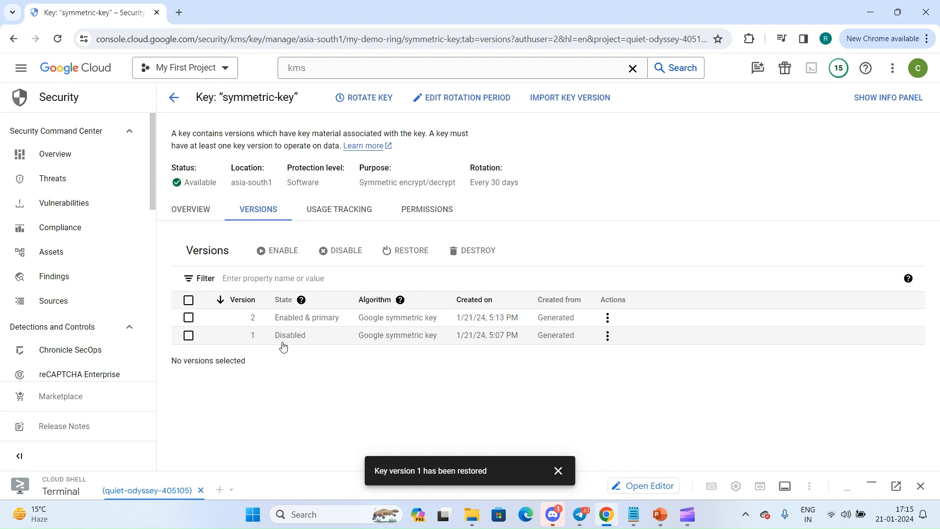
click(558, 469)
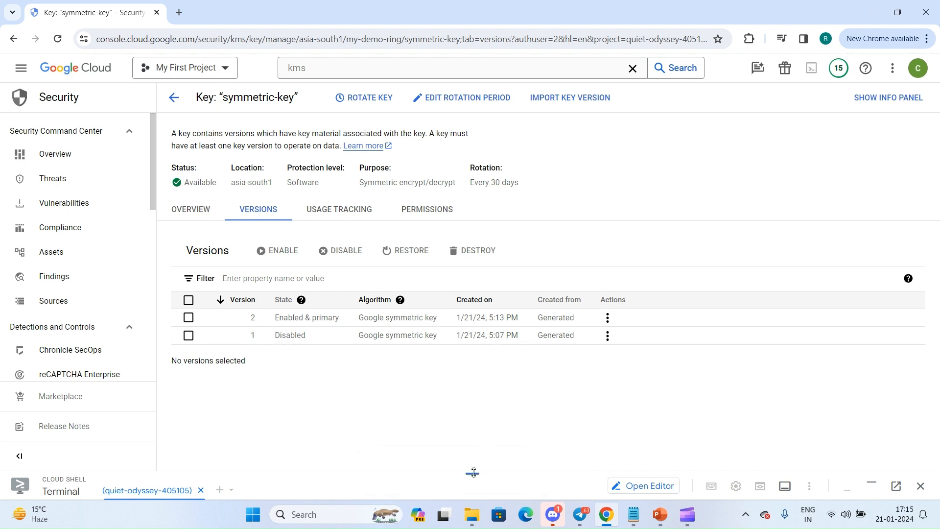
Enlarge Cloud Shell and try decrypting encrypt.txt to decrypt2.txt with the restored but still disabled key version 1.
drag(473, 472, 473, 202)
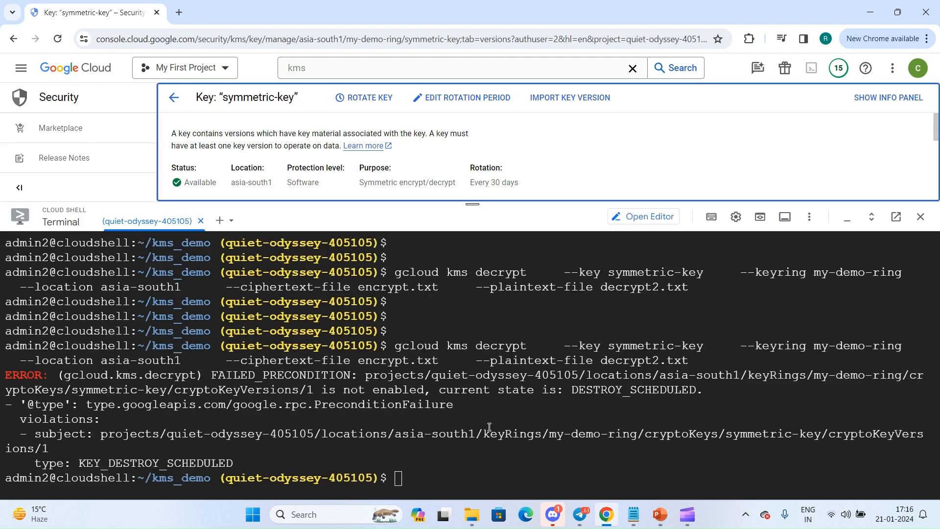
key(Return)
key(Return)
key(Return)
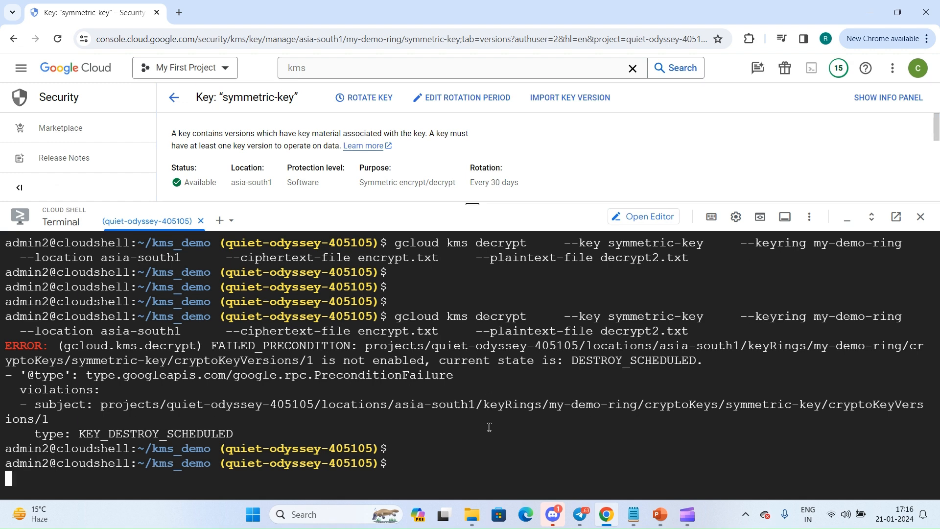
key(Up)
key(Return)
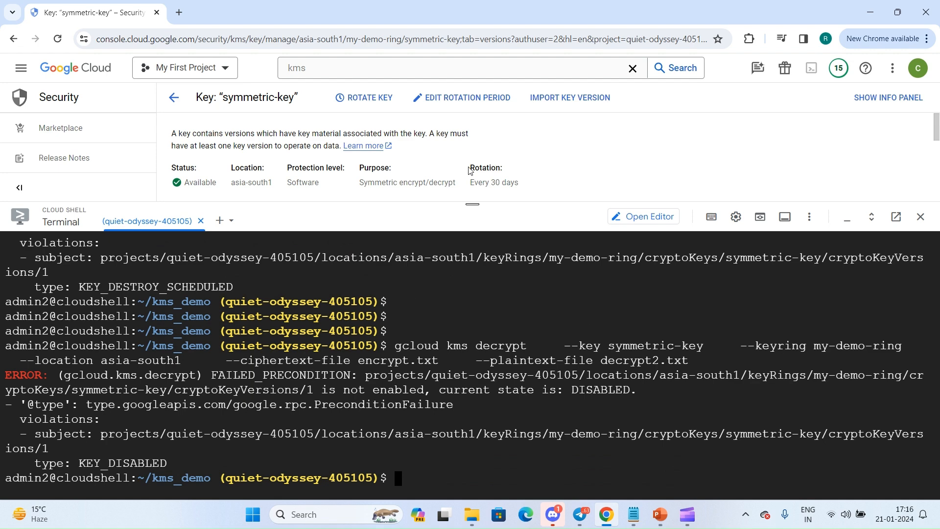
Shrink Cloud Shell, enable version 1 of symmetric-key and dismiss the notification.
drag(475, 209, 473, 474)
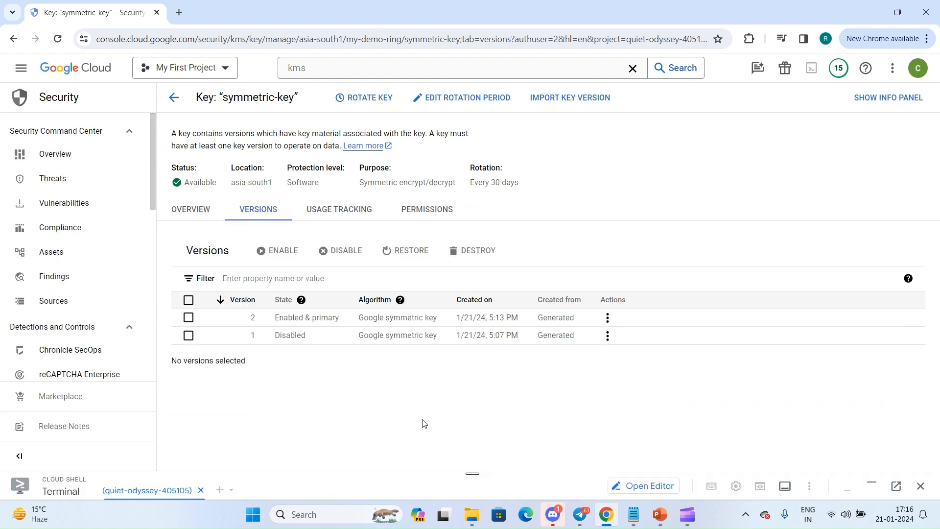
click(615, 339)
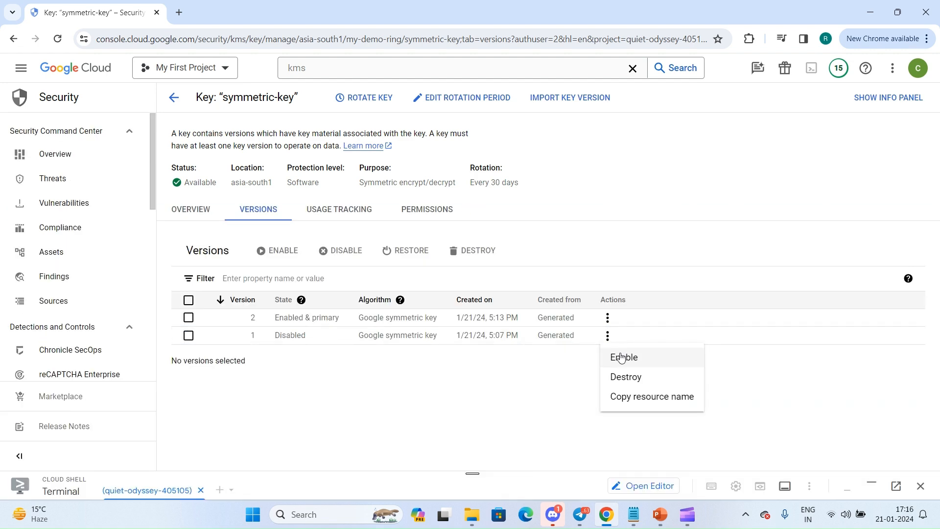
click(621, 358)
click(558, 470)
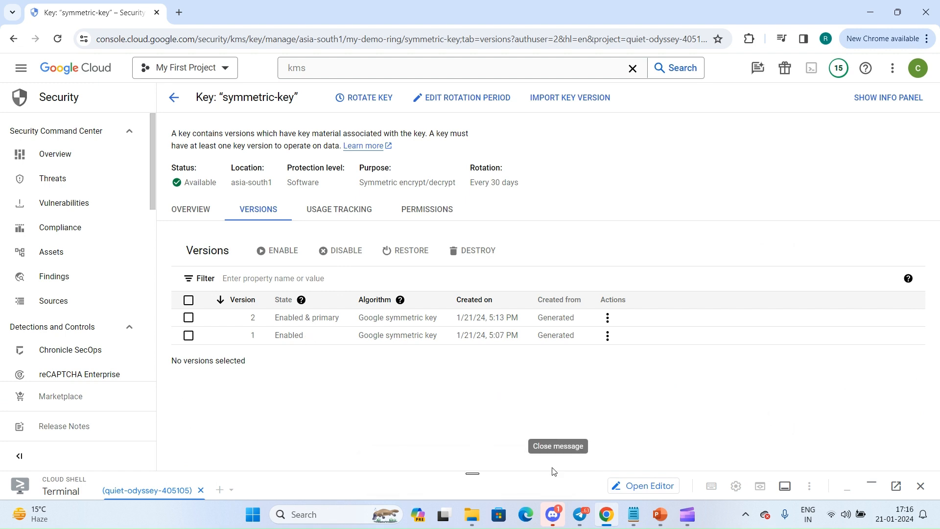
Enlarge Cloud Shell and rerun the decryption of encrypt.txt to decrypt2.txt with version 1 enabled.
drag(483, 474, 483, 215)
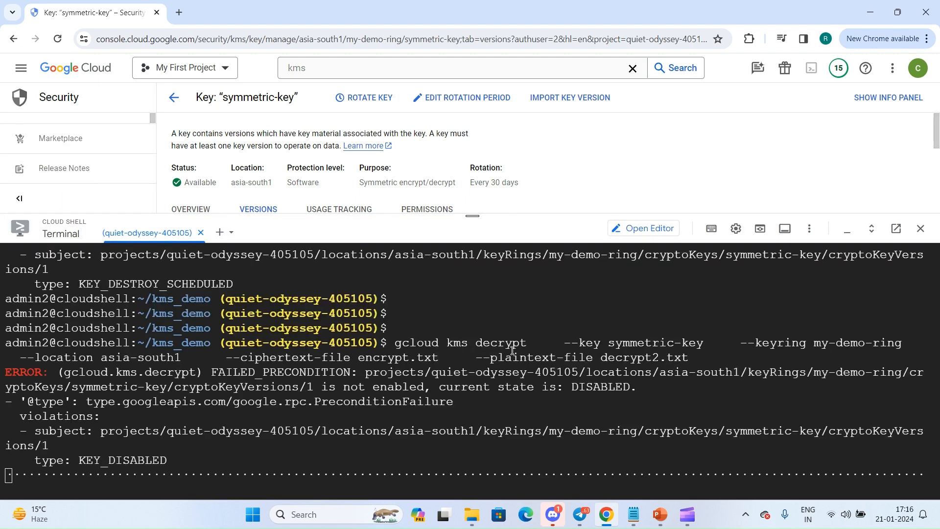
key(Up)
key(Return)
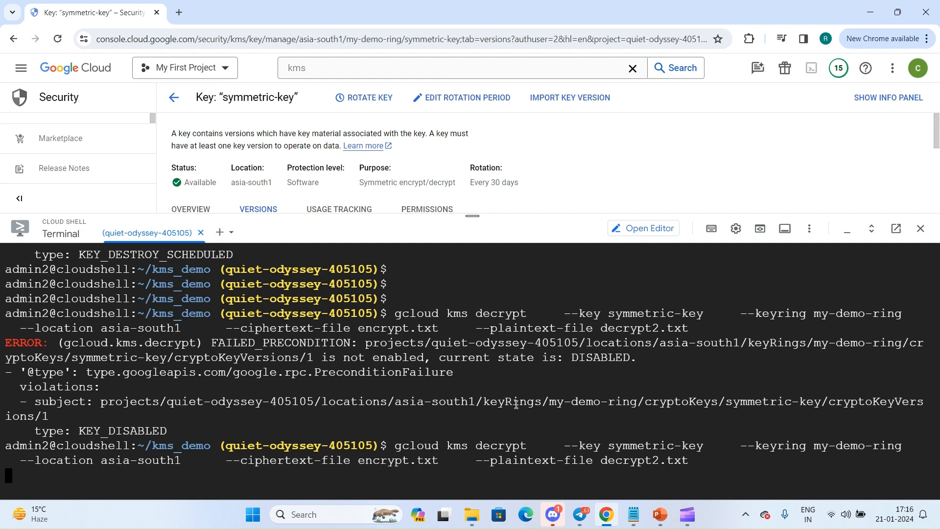
Run the decryption of encrypt.txt to decrypt2.txt with symmetric-key in my-demo-ring, location asia-south1, once more.
key(Return)
key(Return)
key(Up)
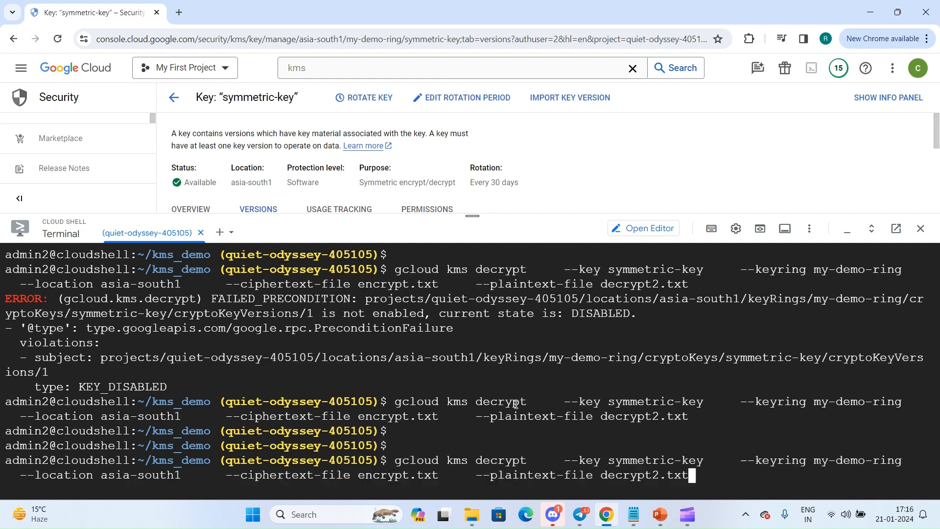
key(Return)
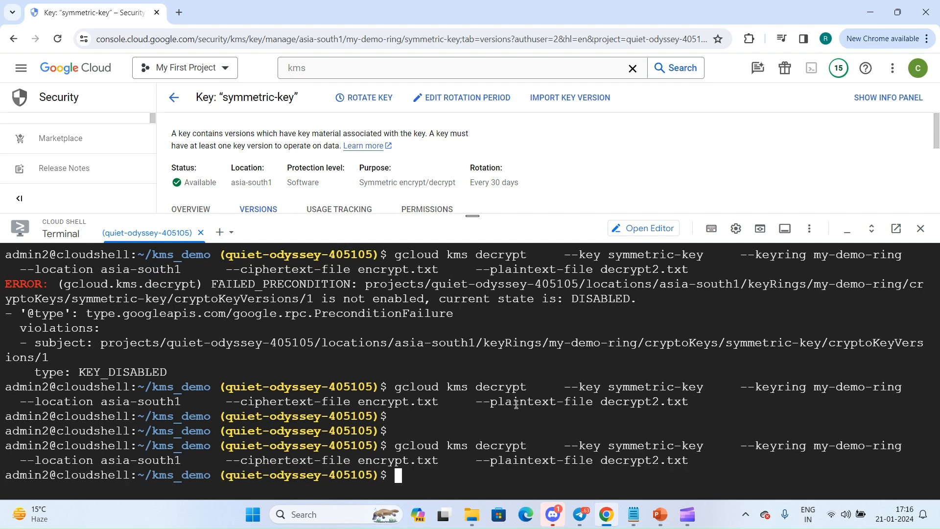
Shrink Cloud Shell and examine the actions available for versions 2 and 1 of symmetric-key.
drag(458, 213, 454, 385)
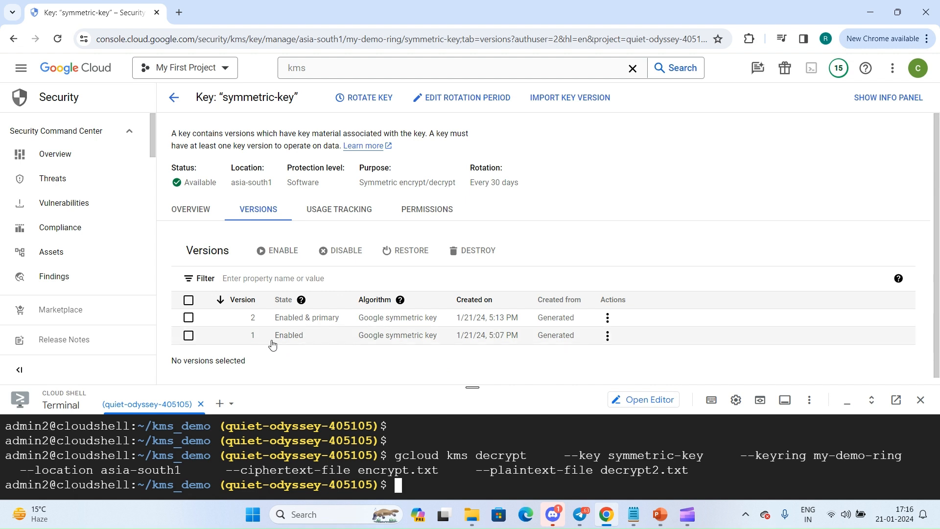
drag(273, 343, 248, 323)
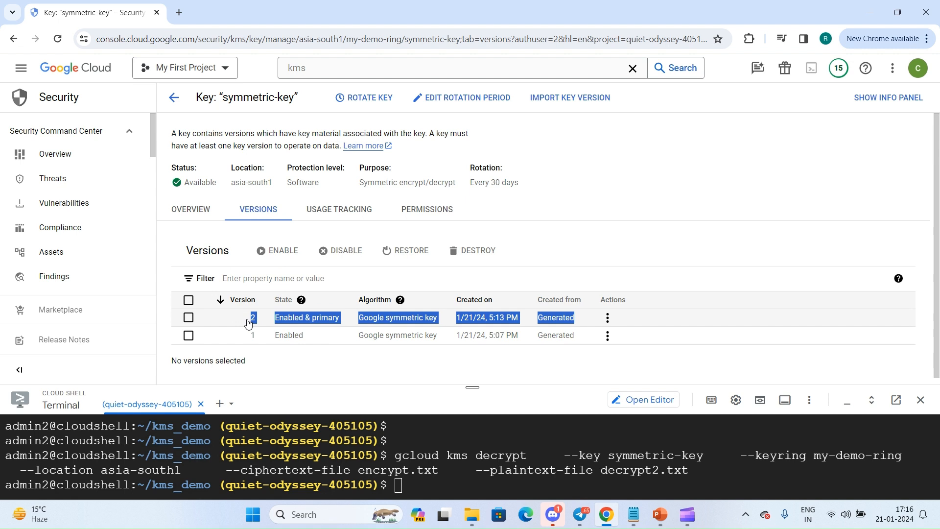
click(248, 322)
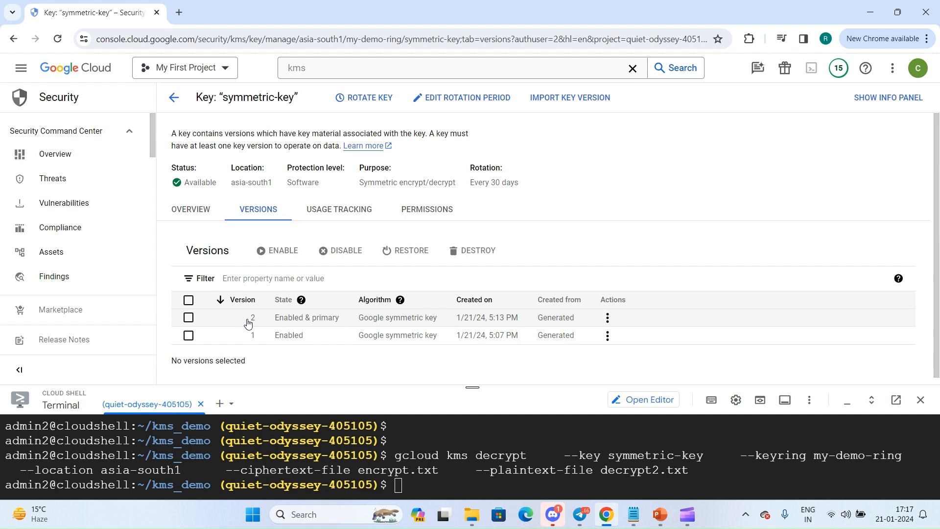
click(607, 318)
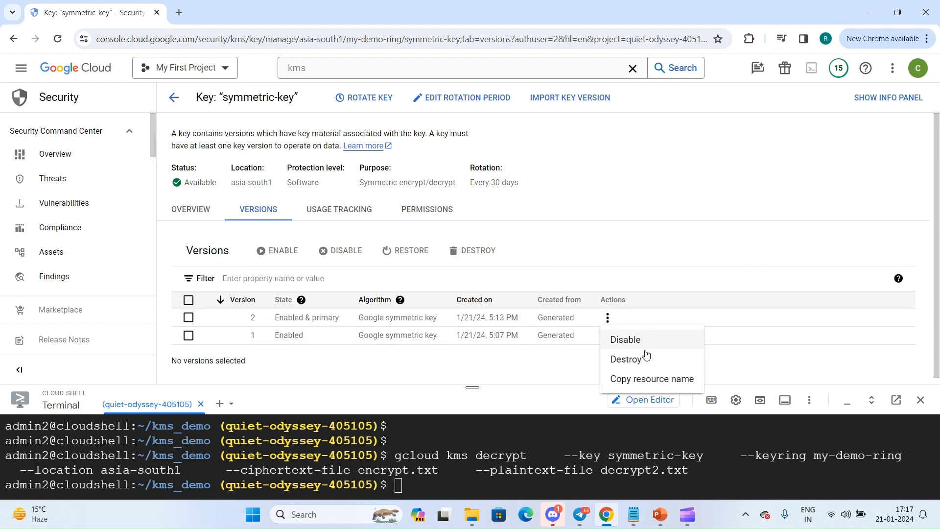
click(576, 374)
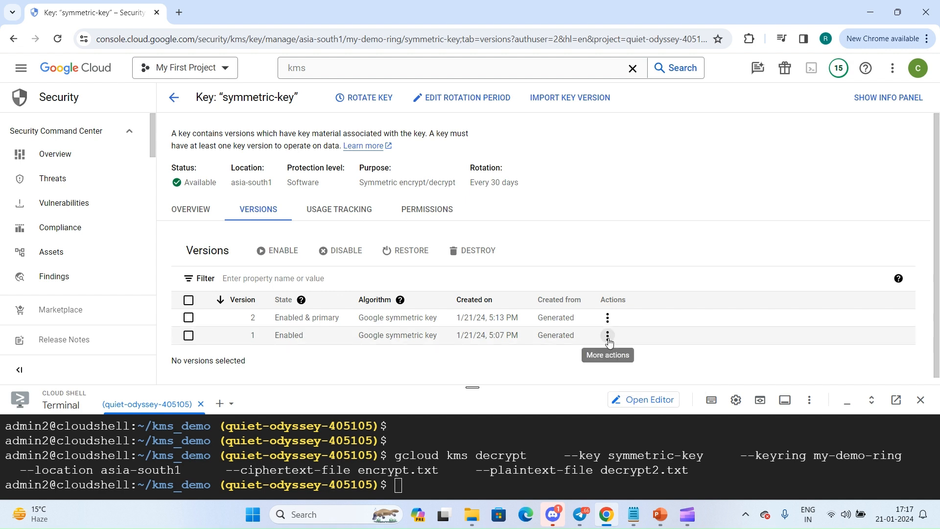
click(607, 336)
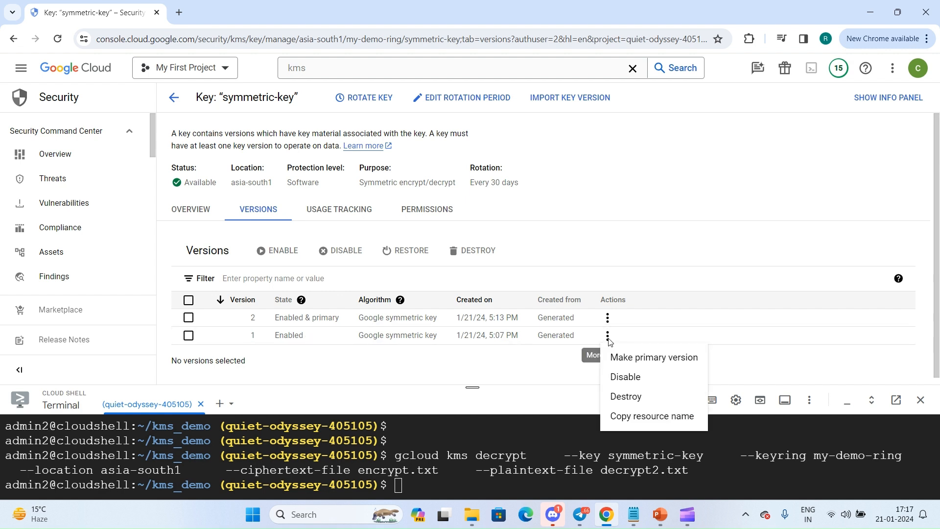
click(469, 365)
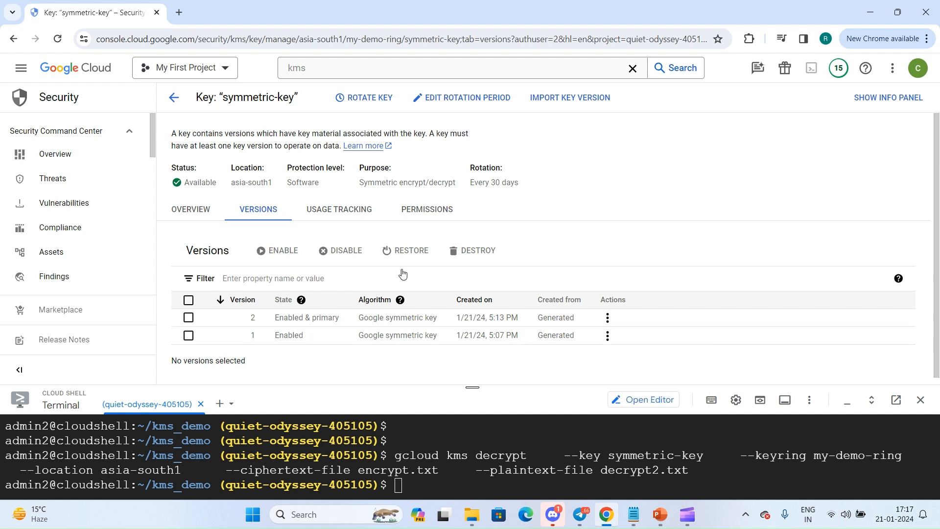
Disable primary version 2 of symmetric-key and confirm.
click(607, 318)
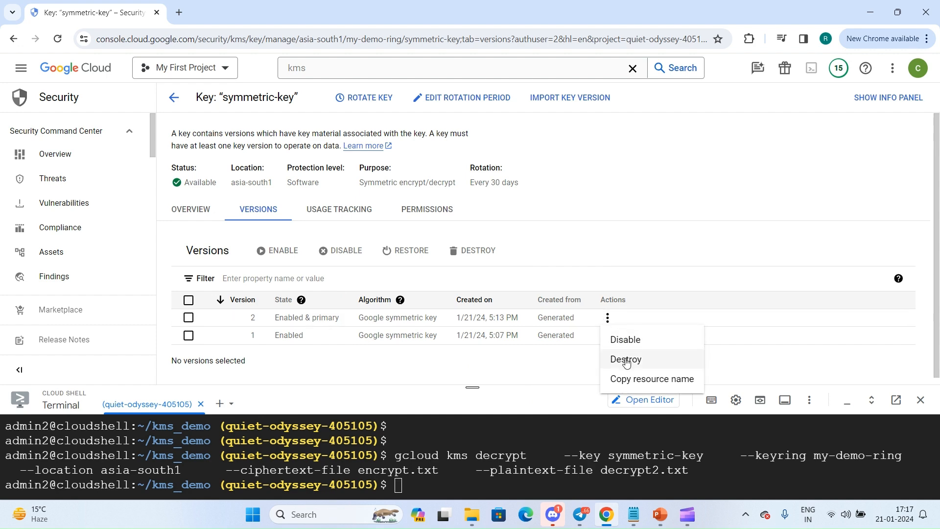
click(632, 340)
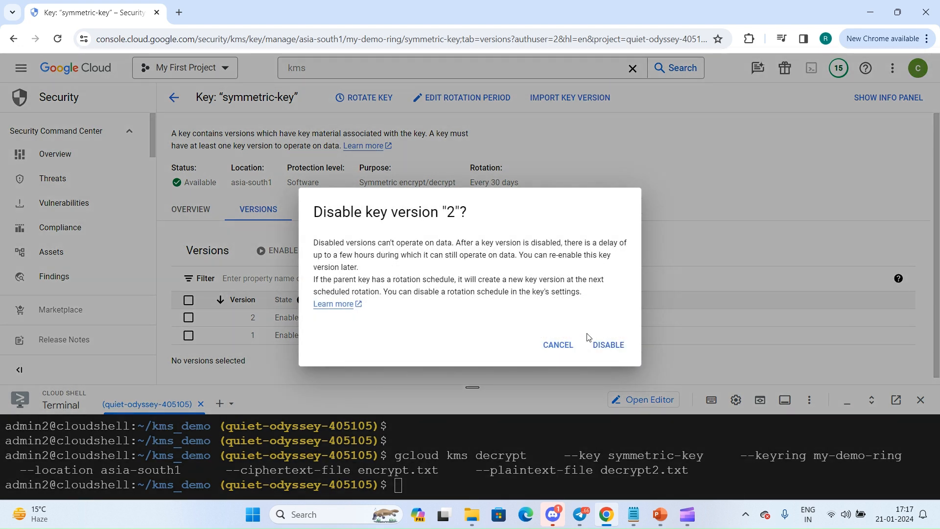
click(598, 342)
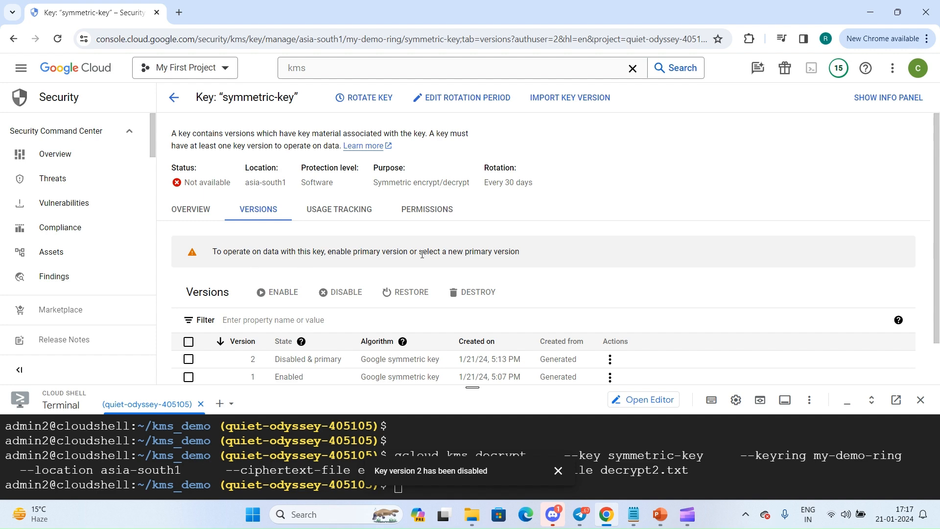
Collapse Cloud Shell, check the actions offered for both key versions, and re-enable primary version 2 of symmetric-key.
scroll(420, 254, down, 1)
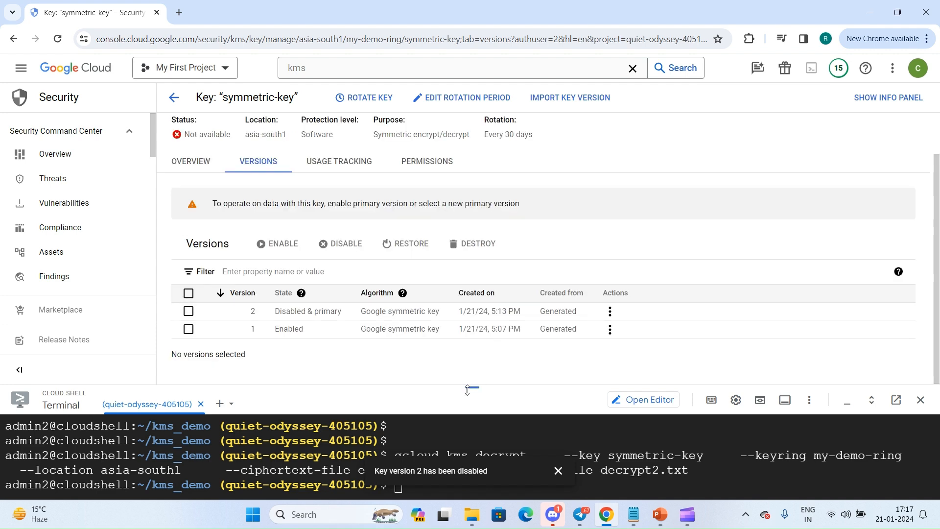
drag(472, 387, 472, 507)
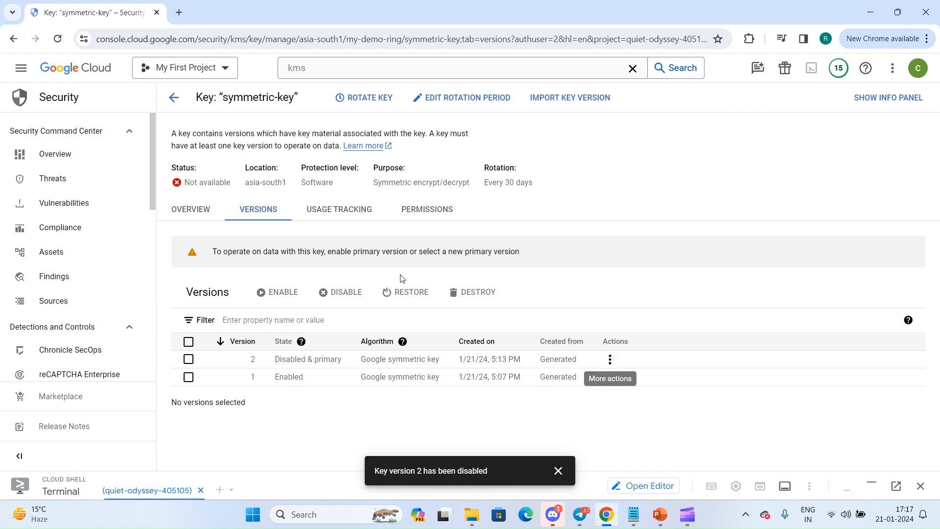
click(610, 359)
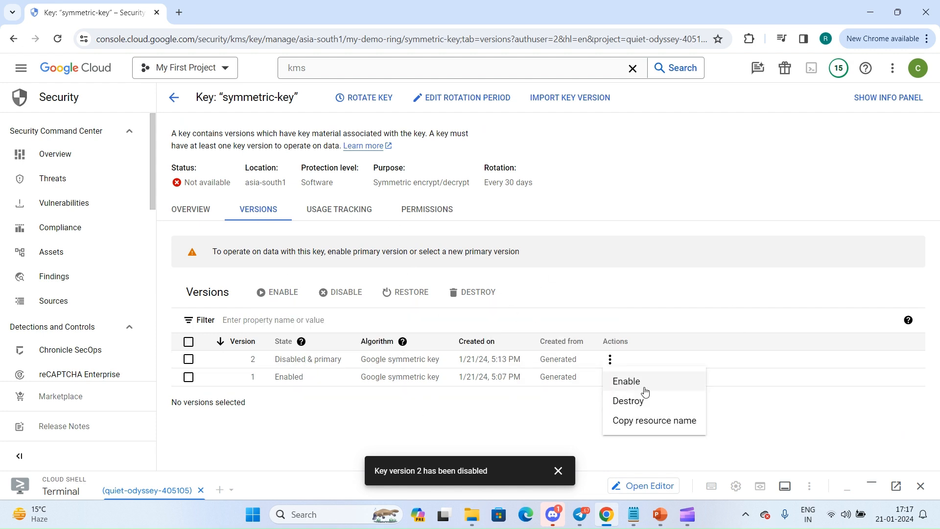
click(536, 394)
click(610, 376)
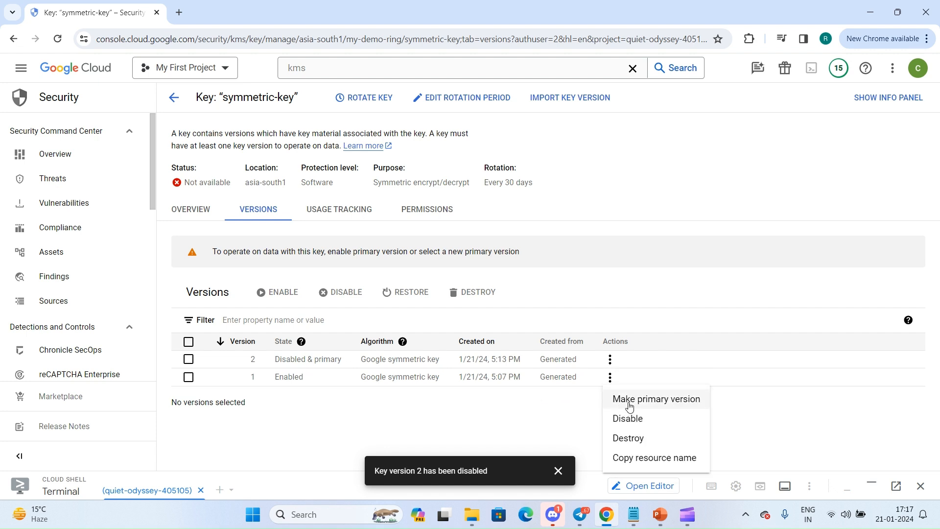
click(525, 384)
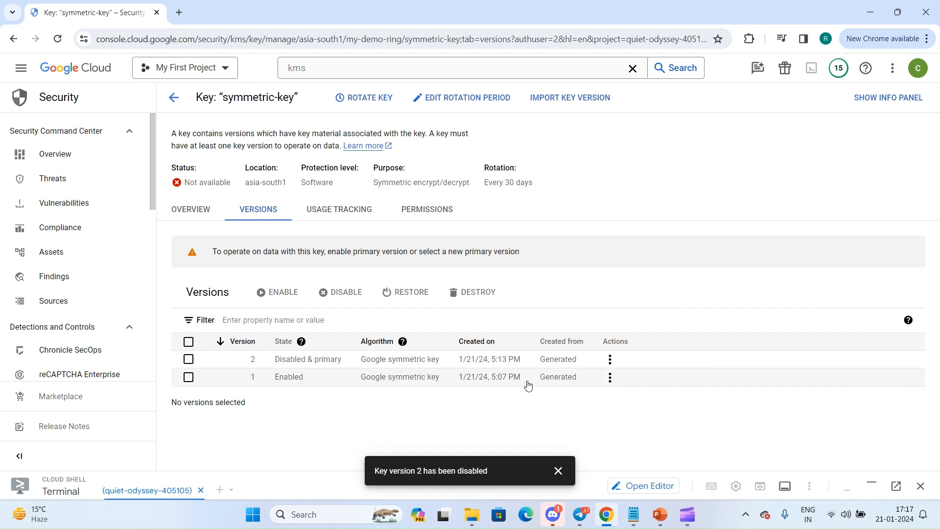
click(609, 360)
click(620, 381)
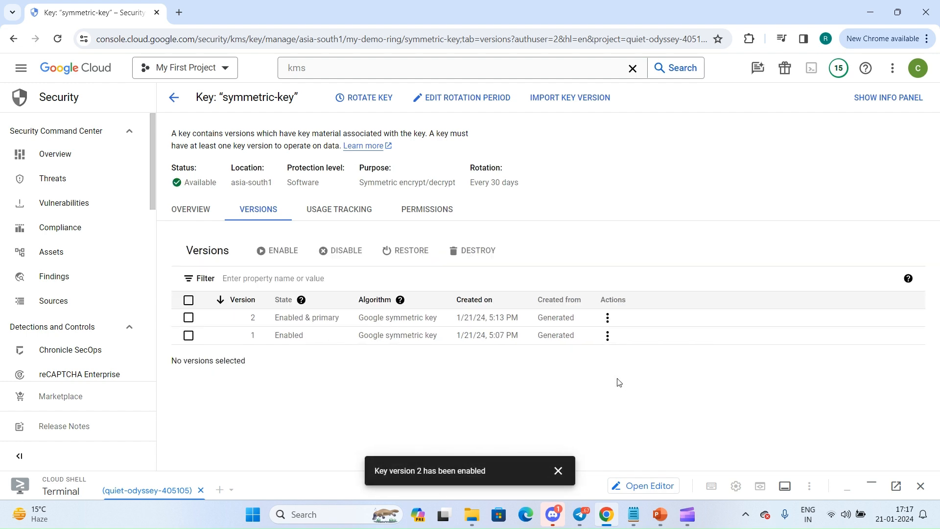
Search the console for "cloud st", open Cloud Storage in a new tab, and start creating a bucket there.
click(347, 71)
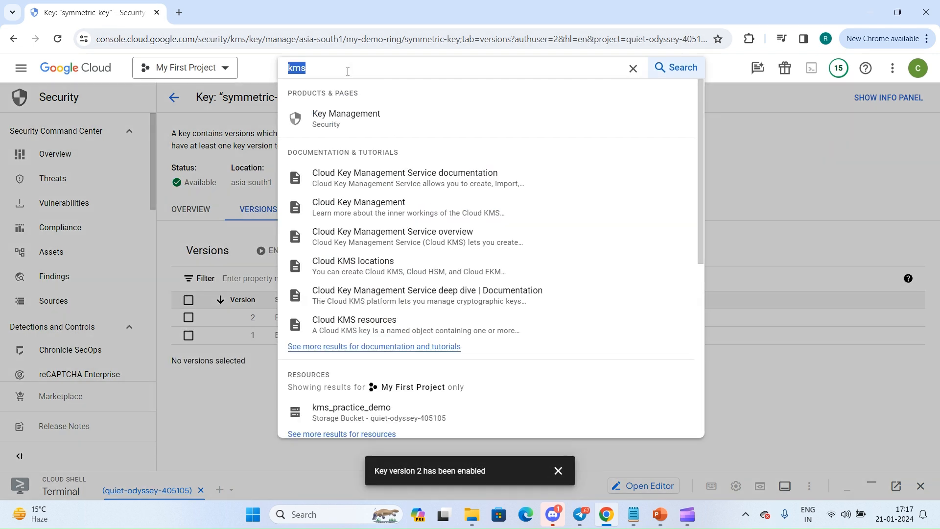
text(cloud st)
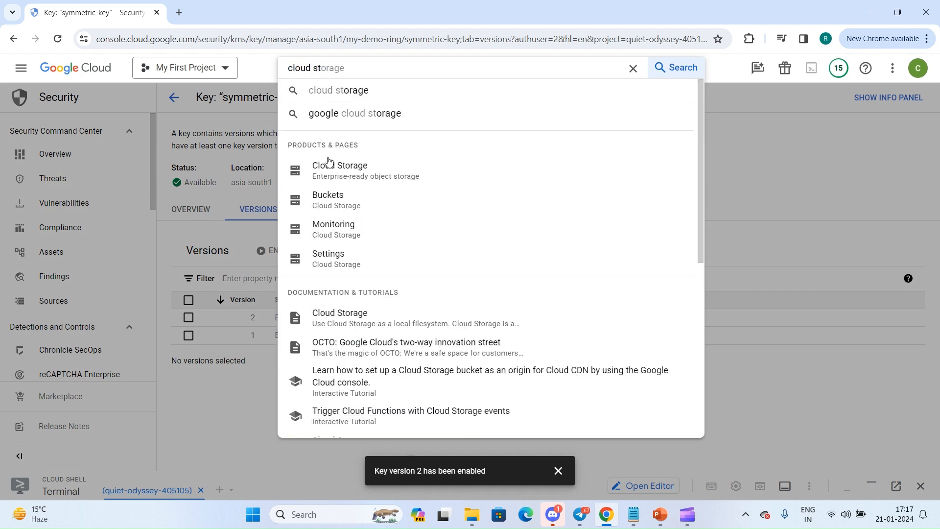
right_click(331, 166)
click(348, 177)
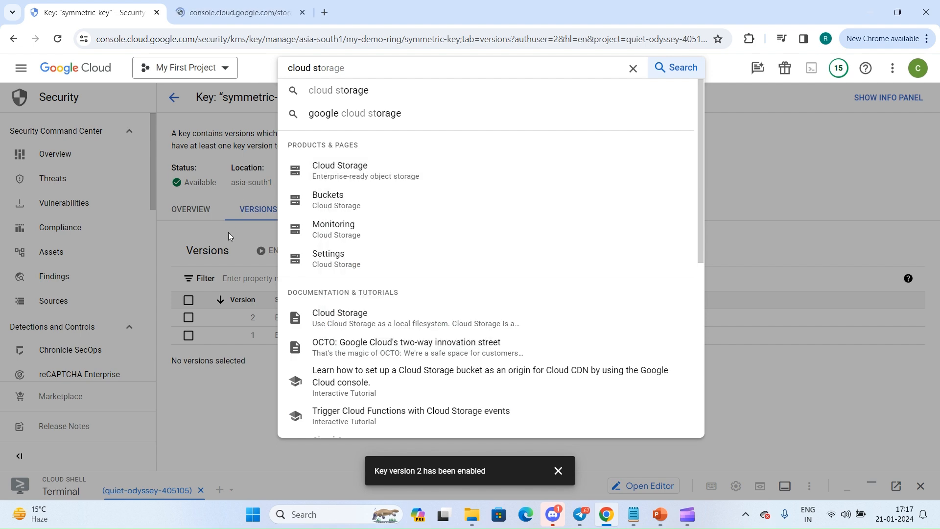
click(209, 236)
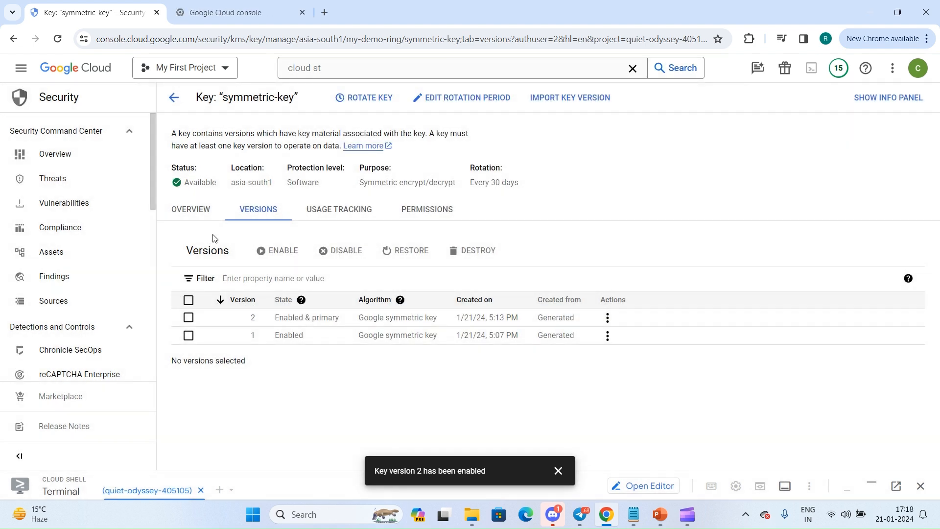
click(211, 13)
click(256, 103)
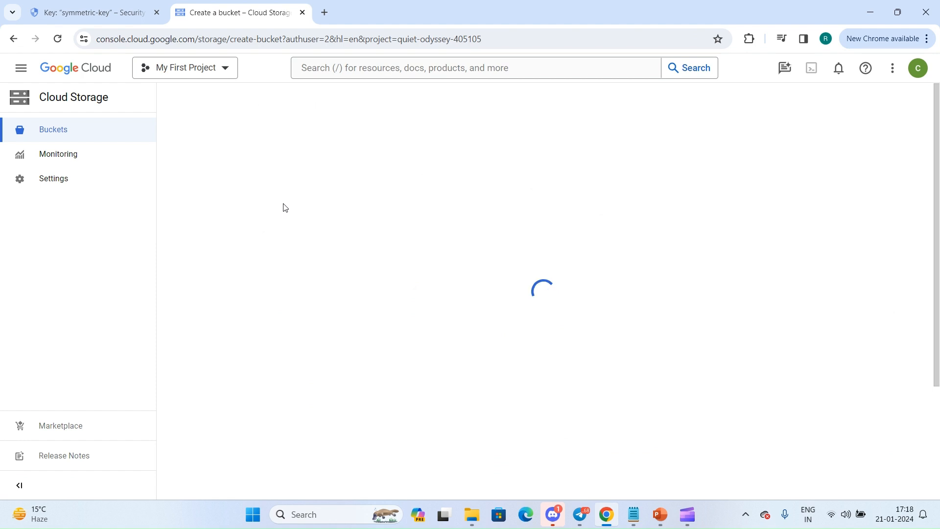
Name the new bucket ghdhfhdjdhsdnfdsd and continue to its location settings.
click(263, 198)
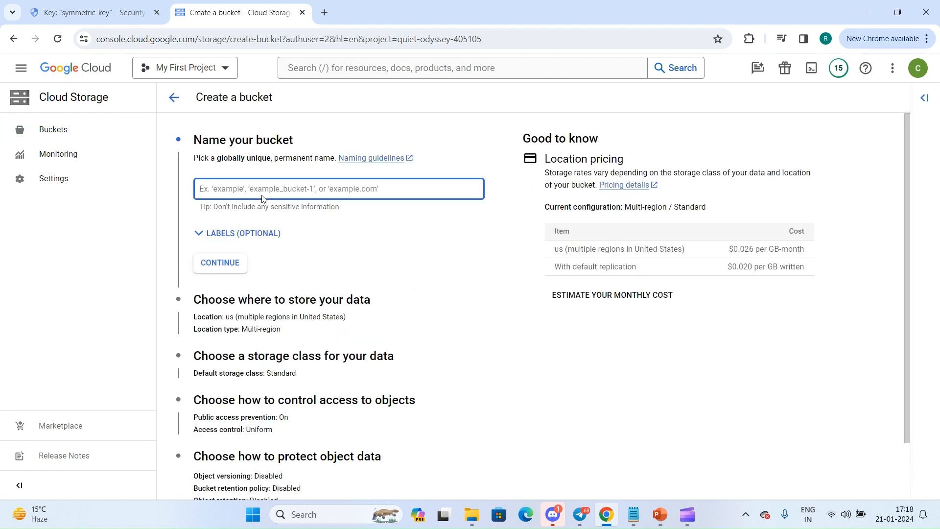
text(ghdhfhdjdhsdnfdsd)
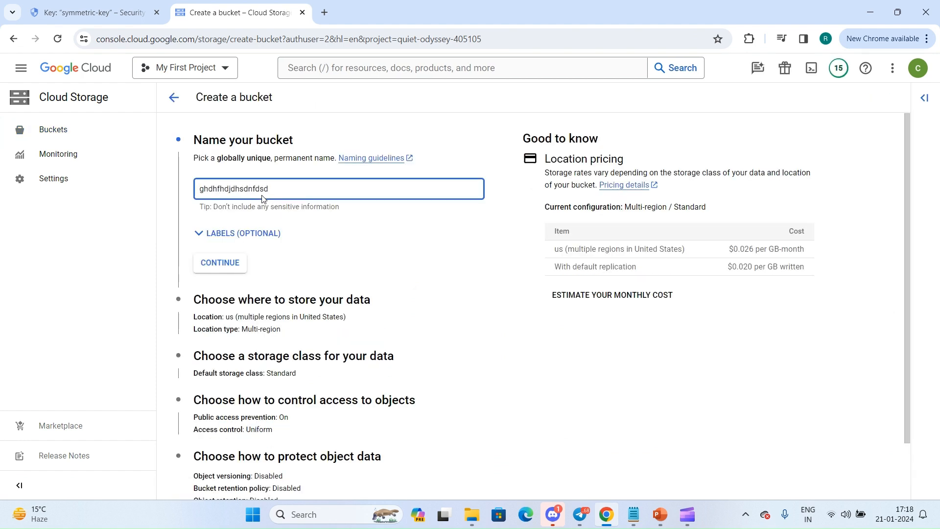
click(218, 263)
Accept the bucket's default multi-region US location, Standard storage class, and uniform access control with public access prevention enforced.
scroll(227, 266, down, 3)
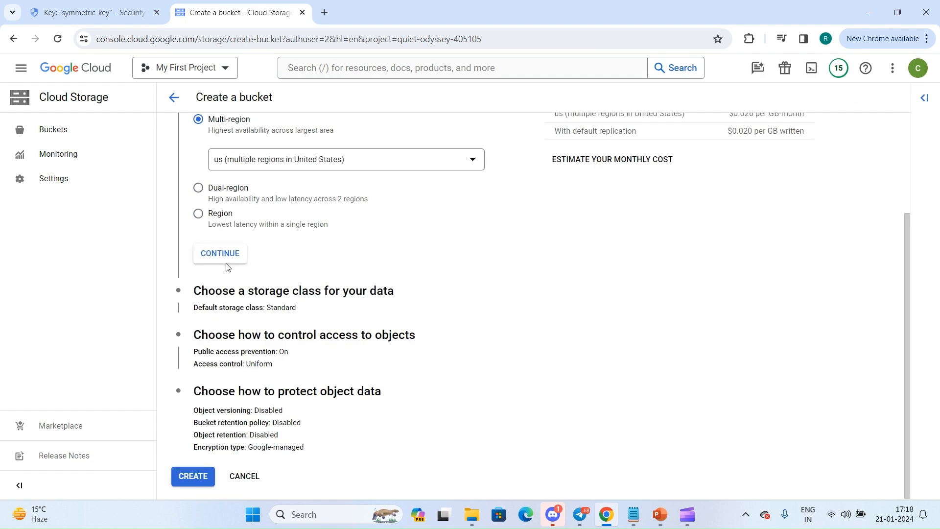
click(229, 260)
scroll(230, 327, down, 5)
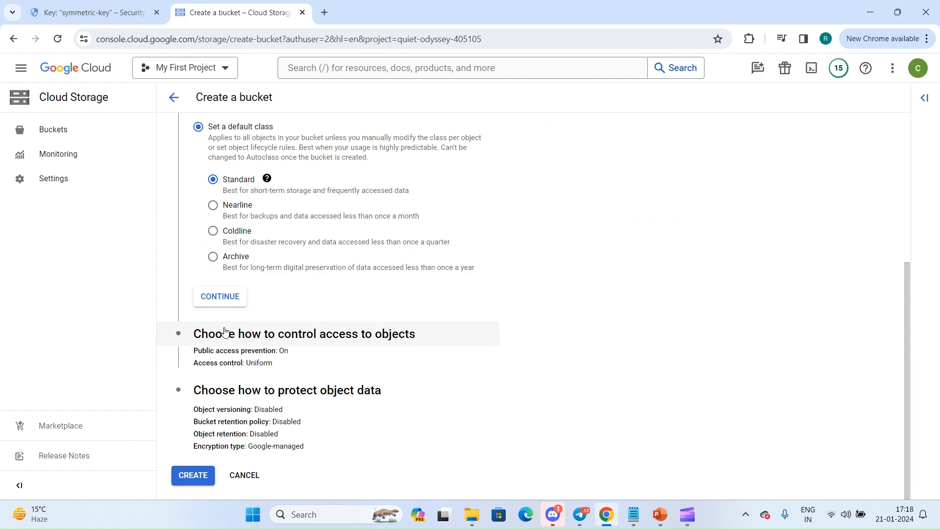
click(230, 296)
scroll(230, 372, down, 1)
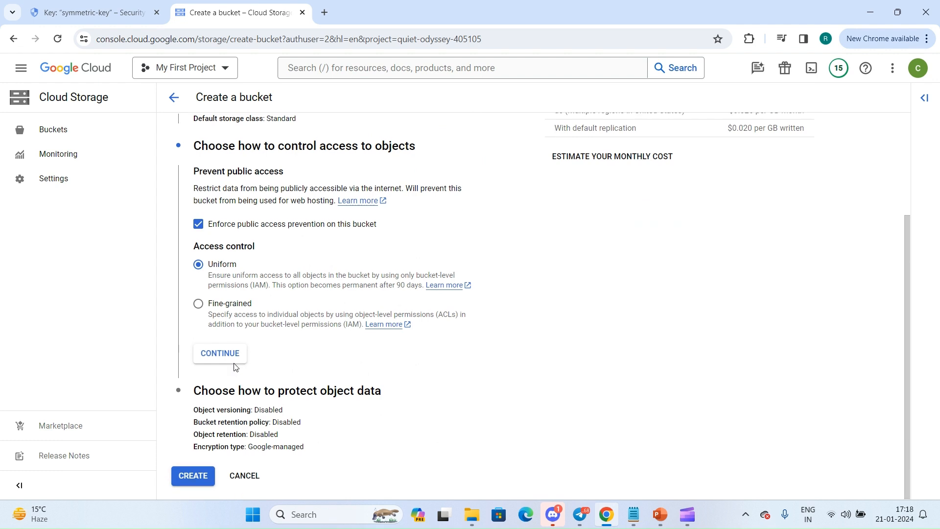
click(234, 363)
Choose customer-managed encryption key (CMEK) for the bucket's data encryption and check the list of selectable keys.
click(227, 434)
scroll(228, 441, down, 2)
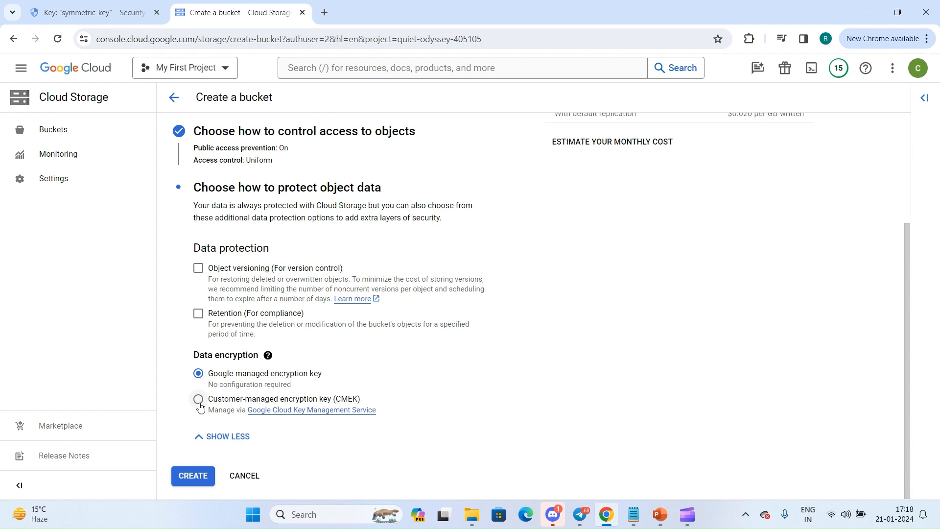
click(199, 402)
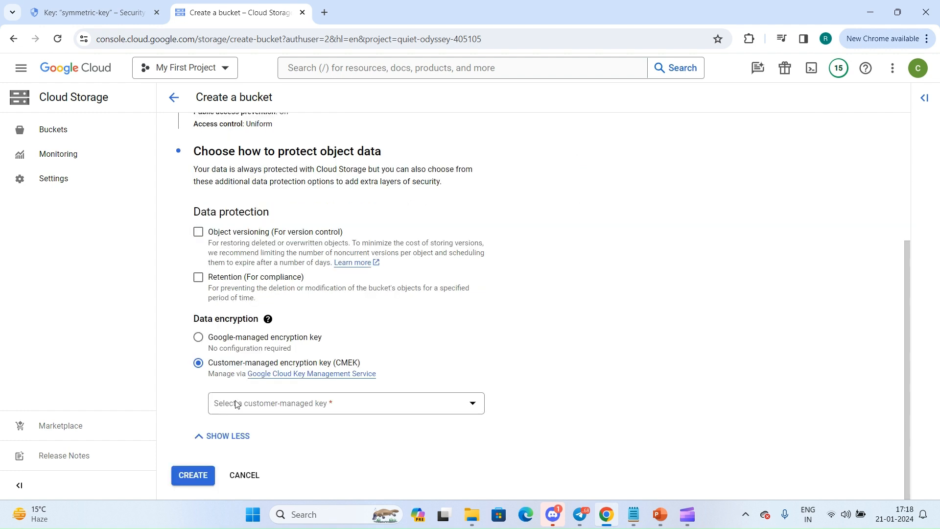
click(236, 399)
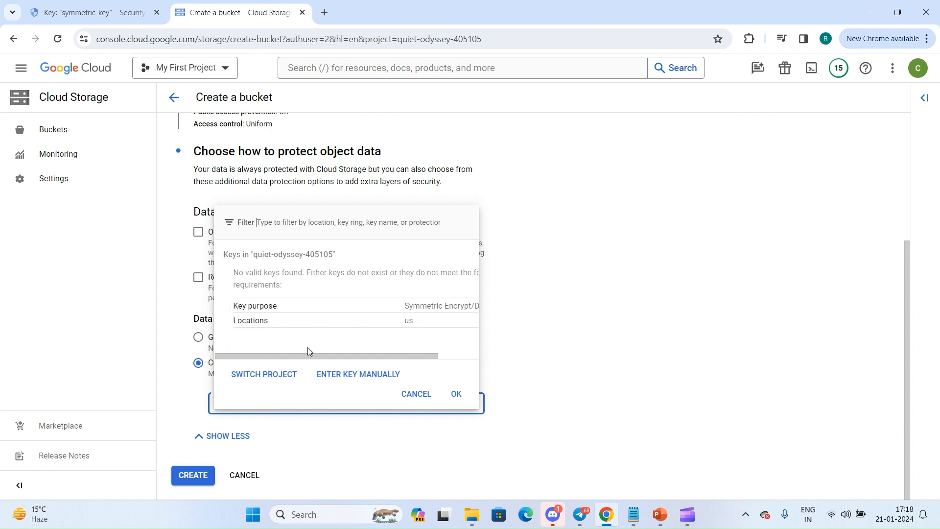
drag(304, 351, 219, 350)
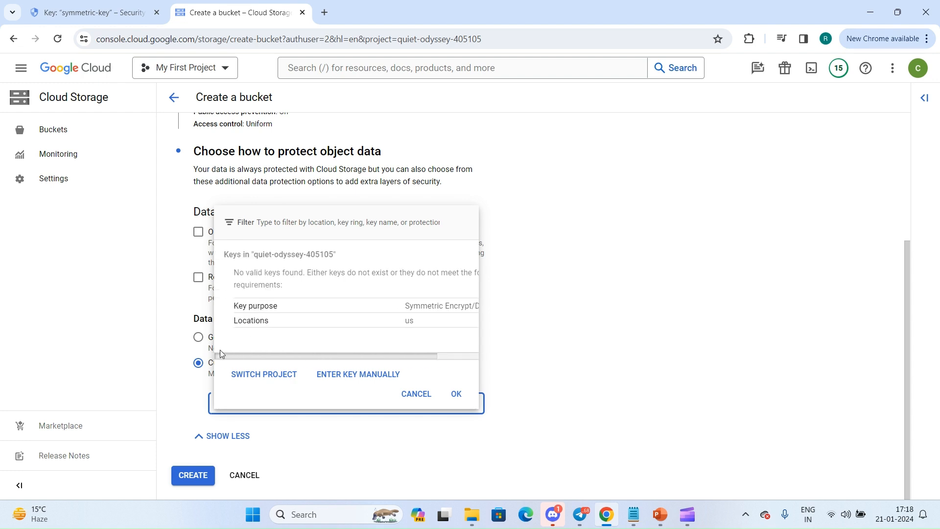
click(556, 344)
Change the new bucket's location type to Region and choose asia-south1 (Mumbai).
scroll(556, 344, up, 4)
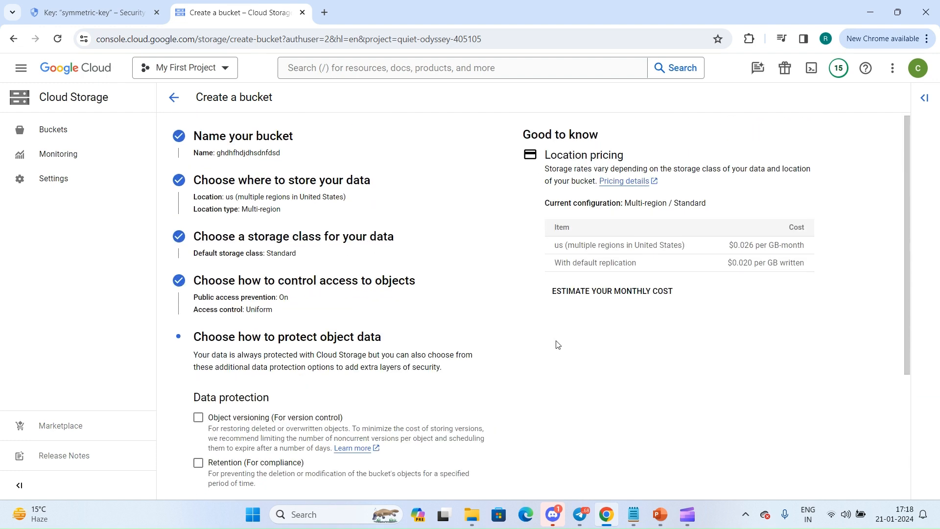
click(231, 184)
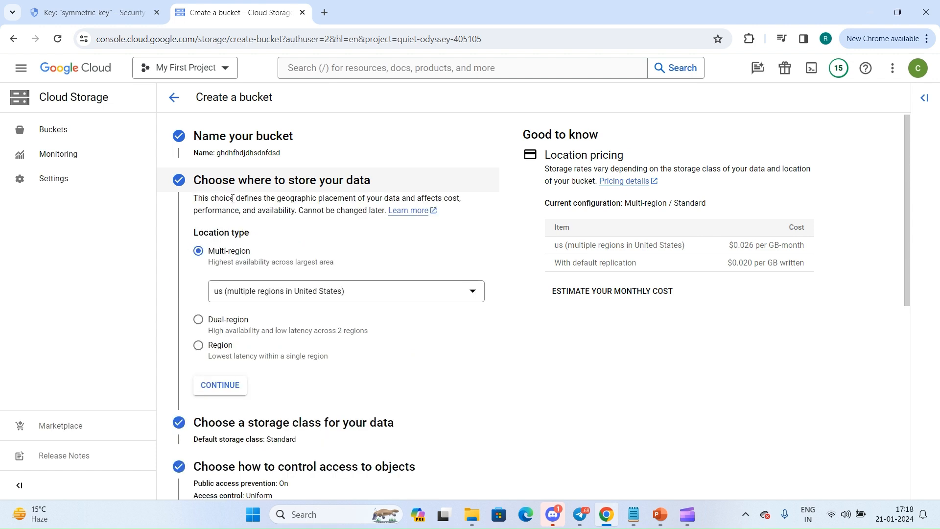
click(222, 350)
click(296, 340)
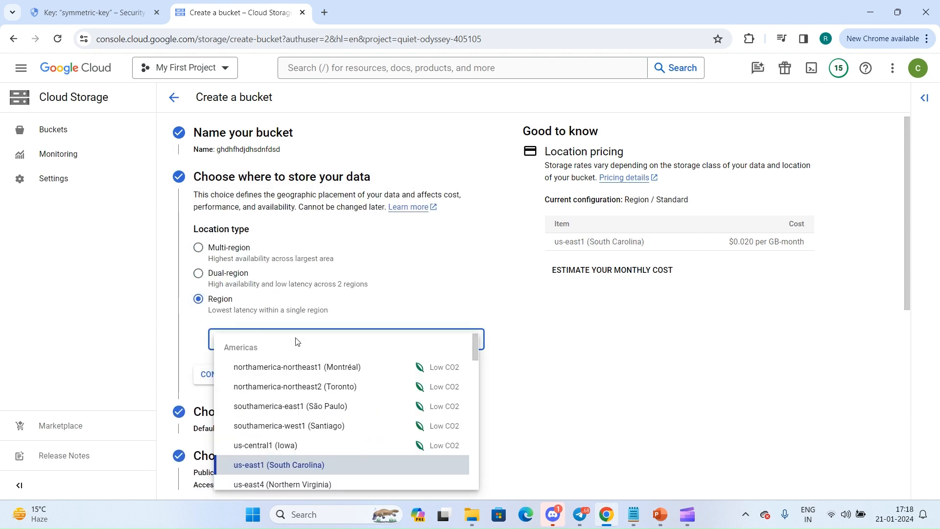
scroll(296, 341, down, 5)
scroll(295, 341, down, 10)
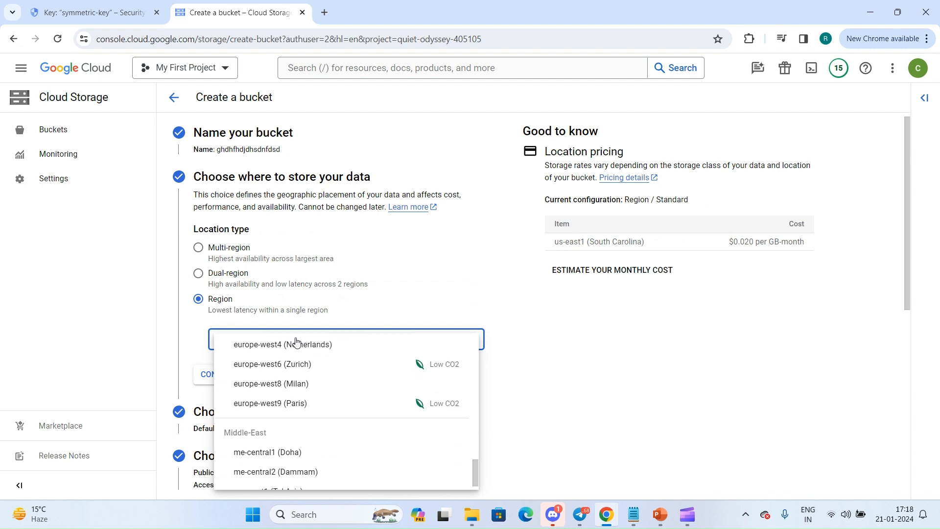
scroll(296, 341, up, 8)
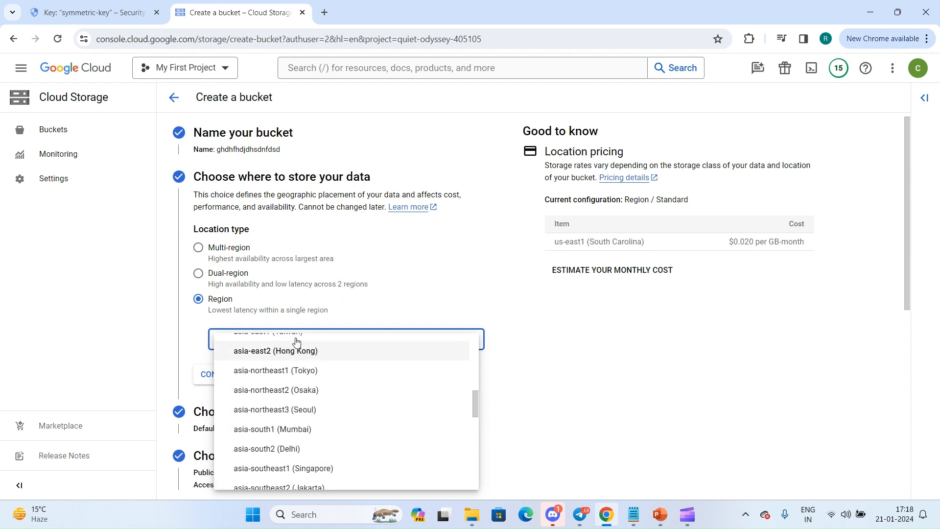
click(284, 428)
Select symmetric-key as the bucket's customer-managed key and grant the storage service account permission to encrypt and decrypt with it.
scroll(284, 426, down, 8)
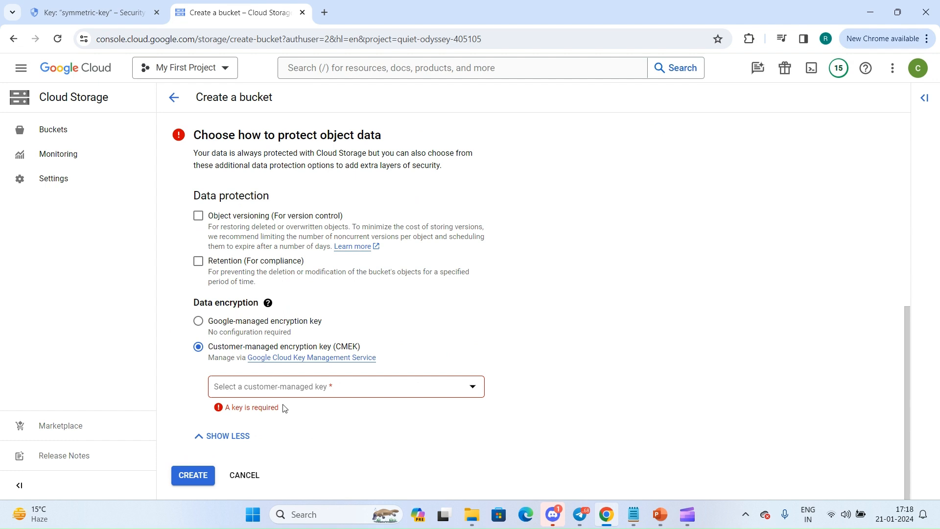
click(302, 386)
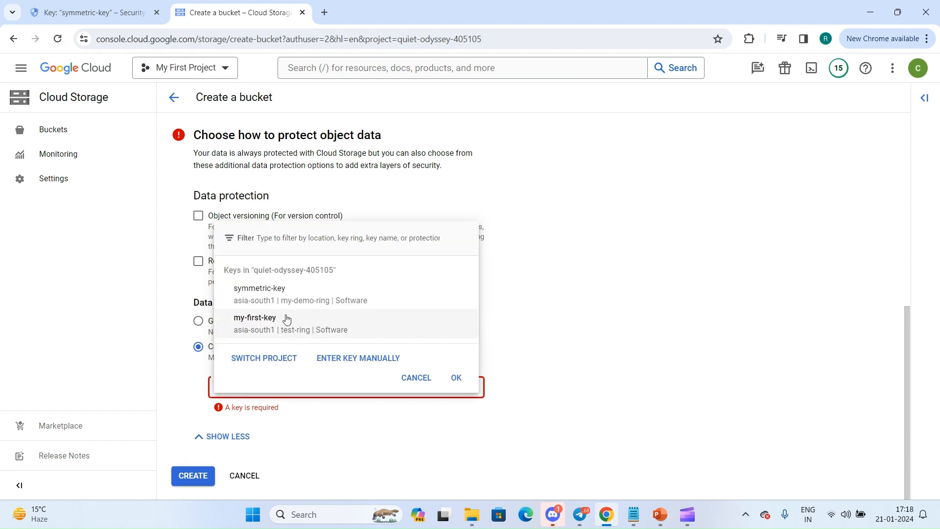
click(250, 298)
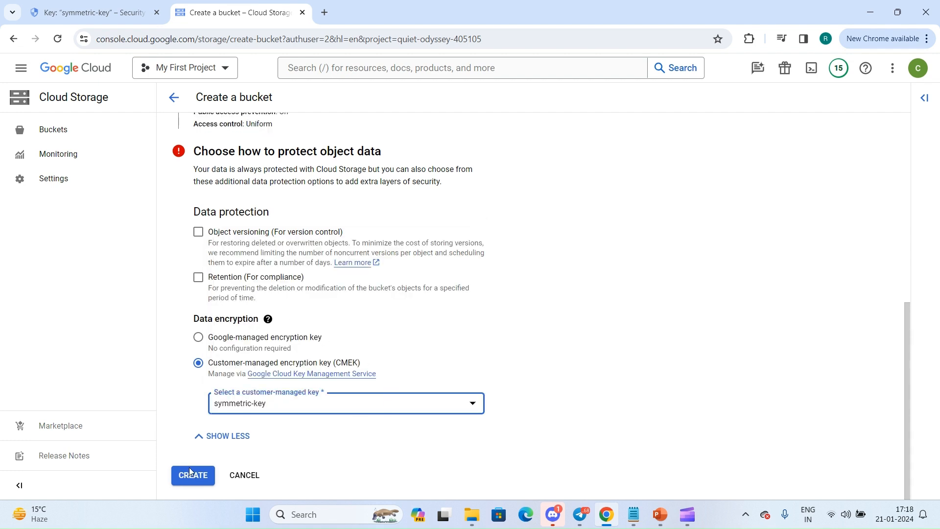
scroll(287, 441, down, 2)
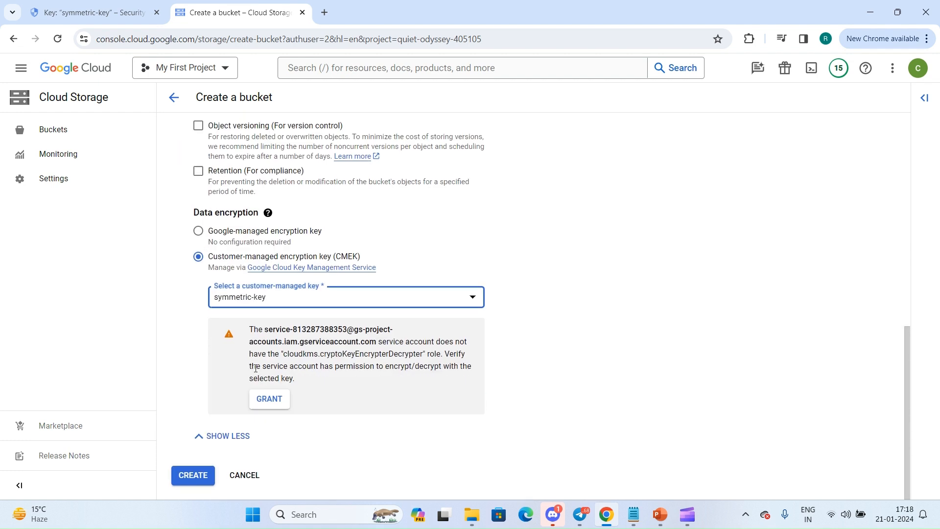
click(273, 398)
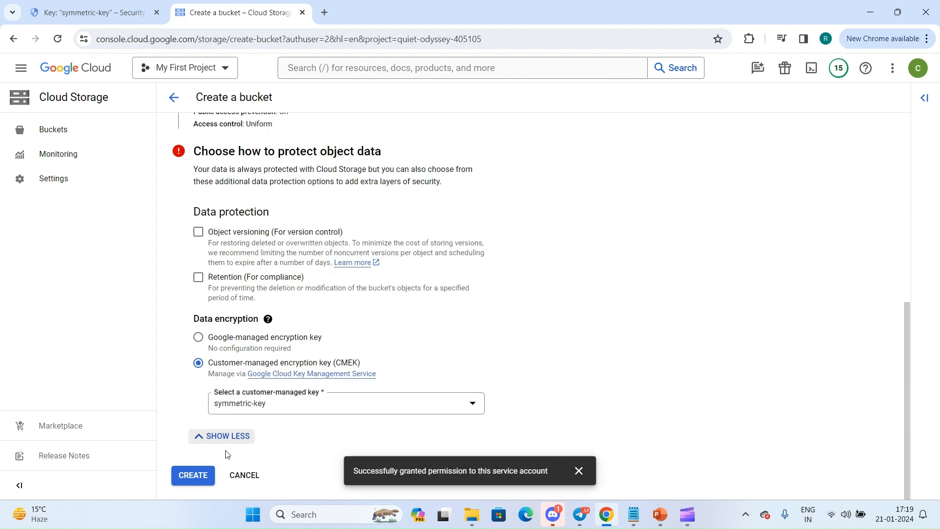
Create the bucket with public access prevention enforced and upload the file KMS_1.txt to it.
right_click(193, 479)
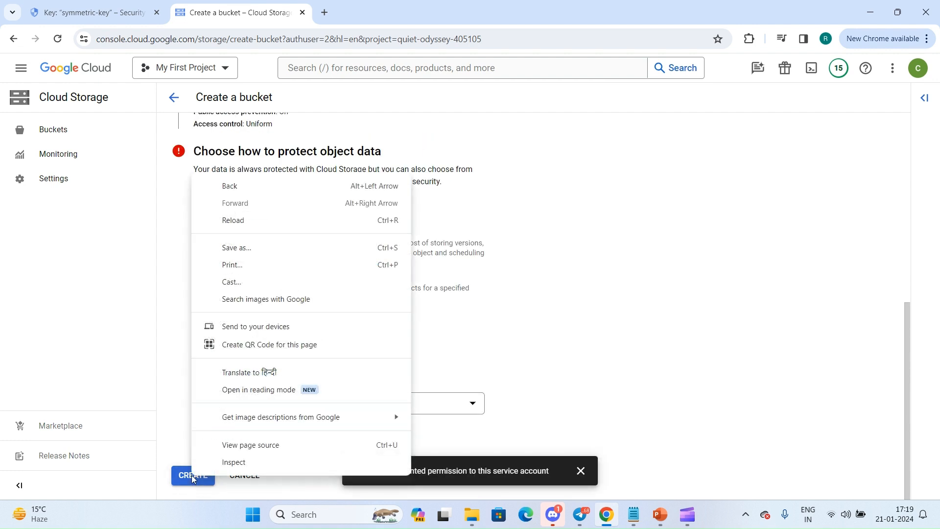
click(192, 476)
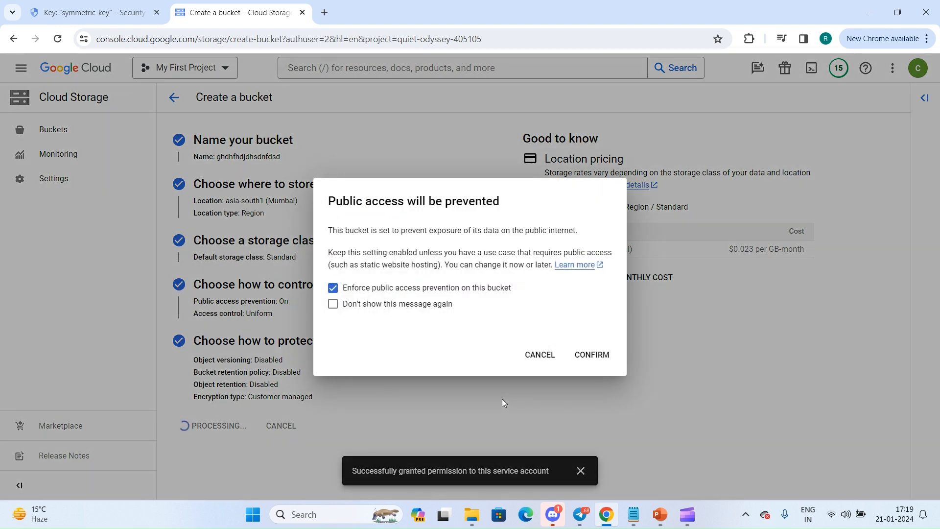
click(592, 355)
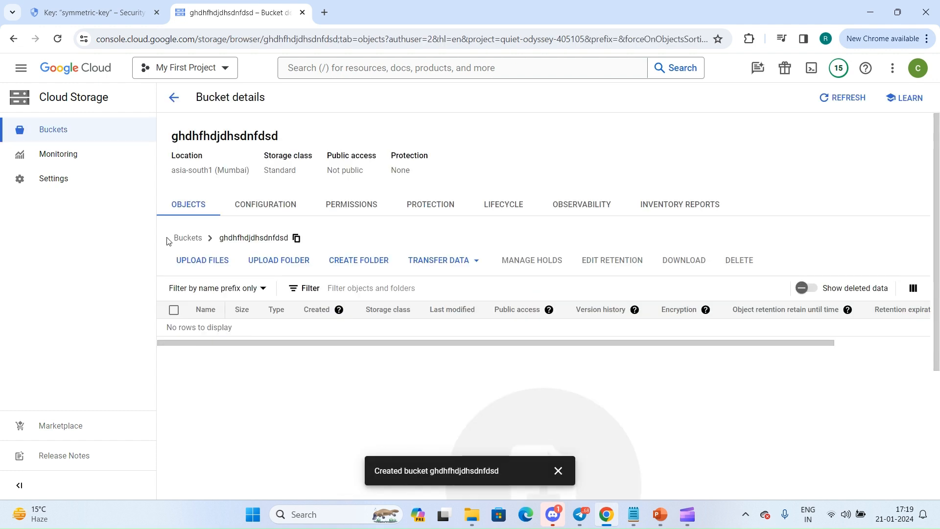
click(212, 265)
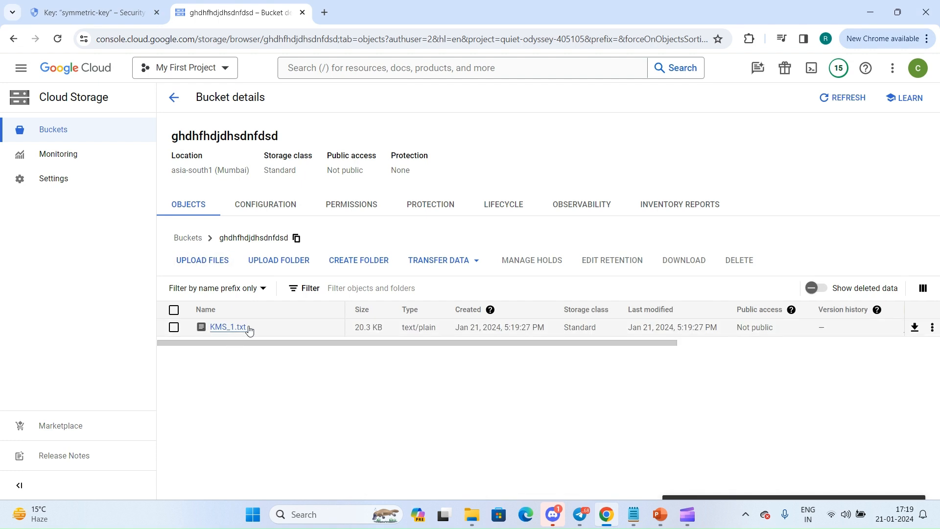
Schedule version 2 of symmetric-key for destruction, confirming with the key name symmetric-key.
click(68, 6)
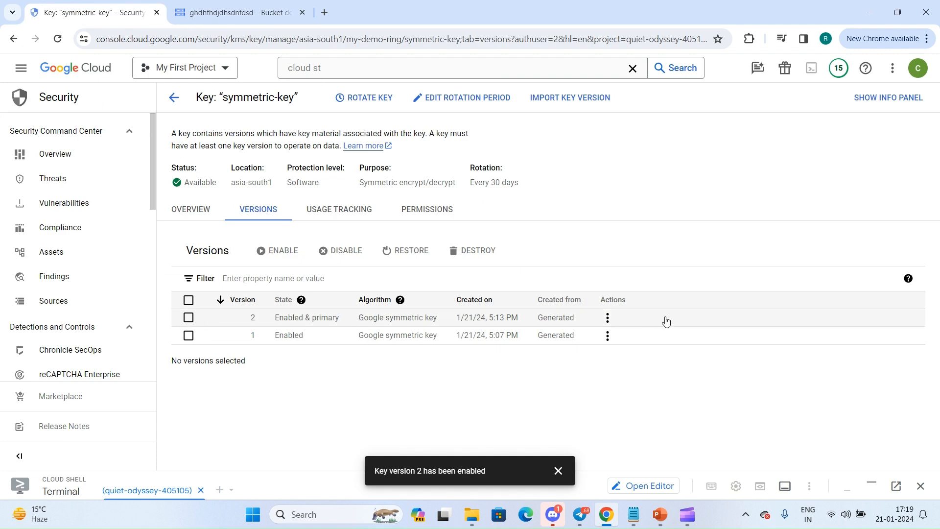
click(607, 318)
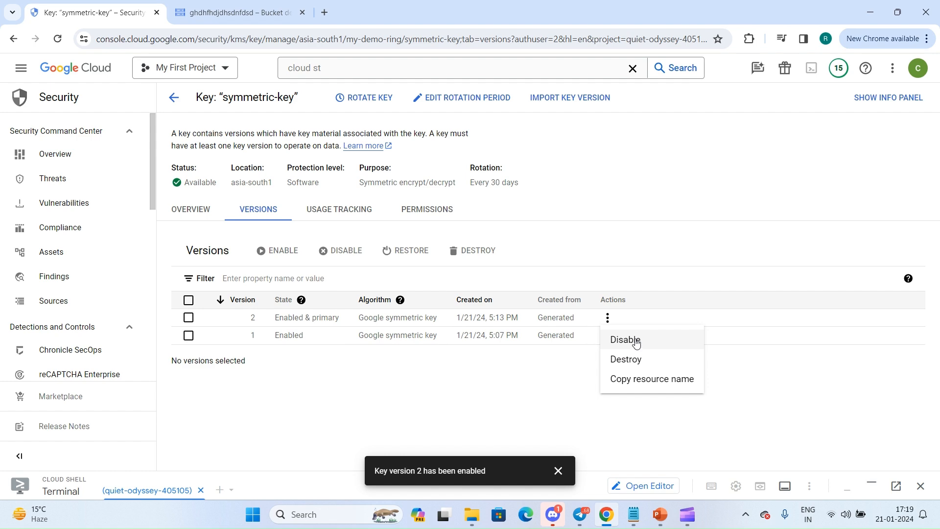
click(638, 360)
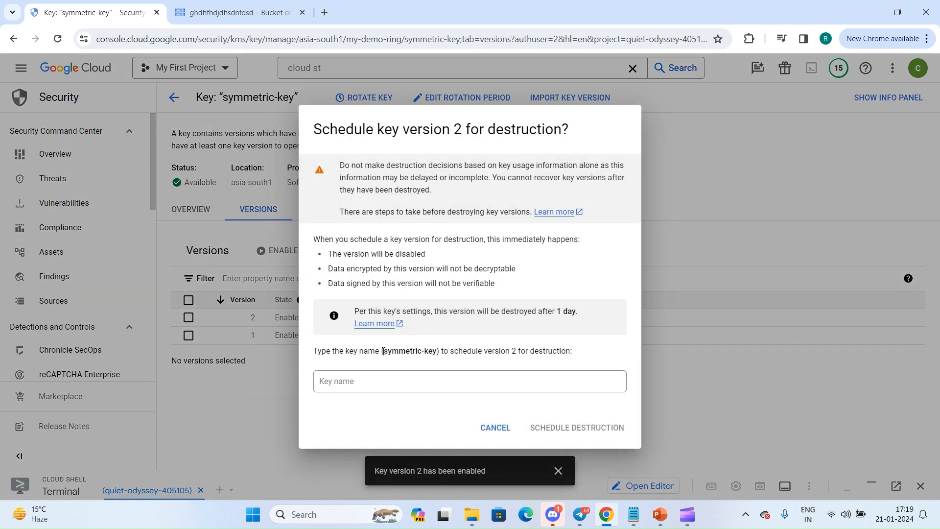
drag(383, 351, 421, 383)
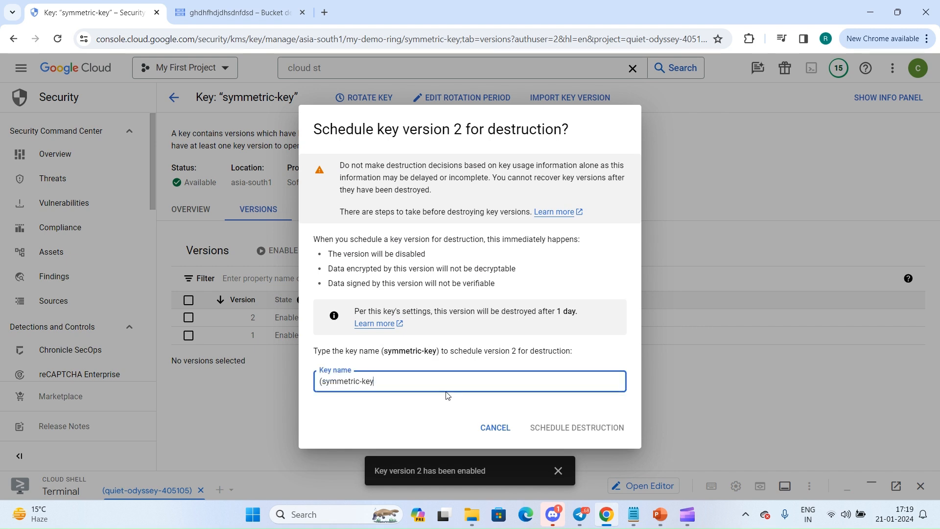
click(320, 380)
key(BackSpace)
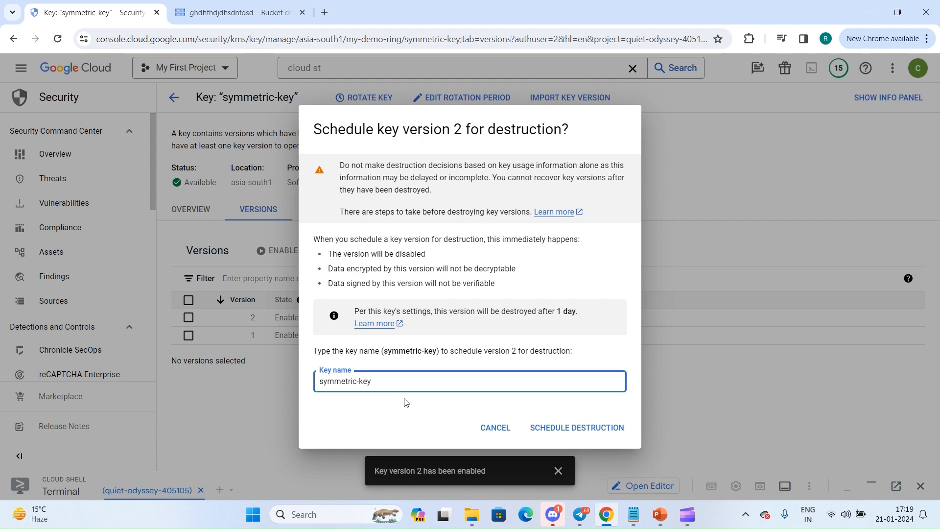
click(560, 427)
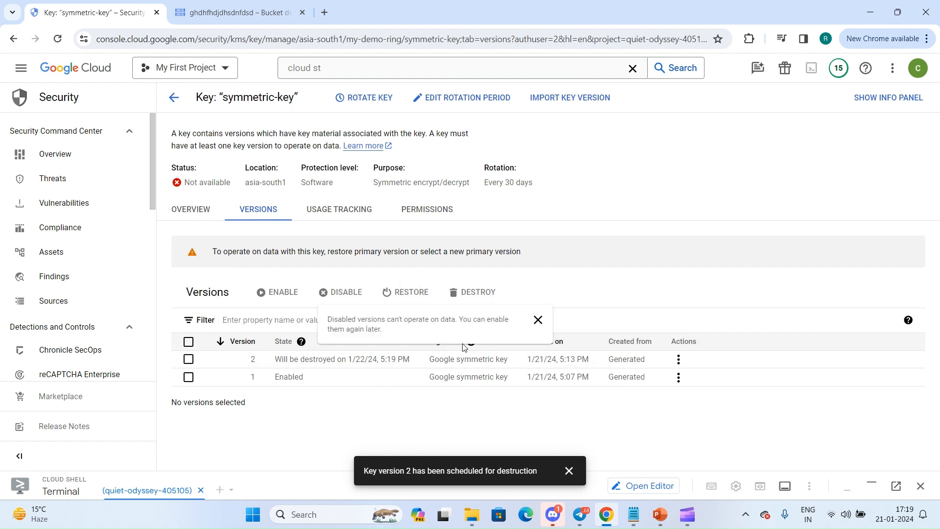
click(568, 470)
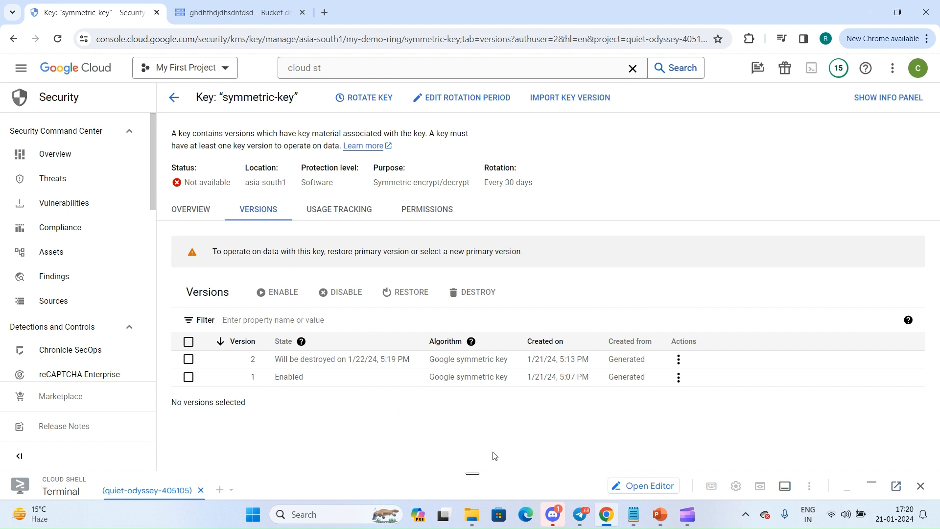
Try to download KMS_1.txt from the bucket's object details, then return to the bucket's object list.
click(220, 12)
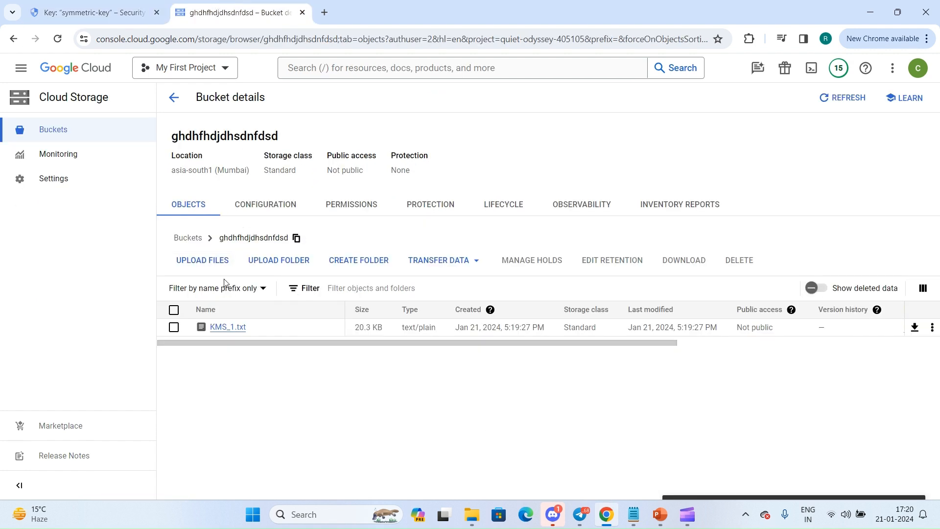
click(218, 329)
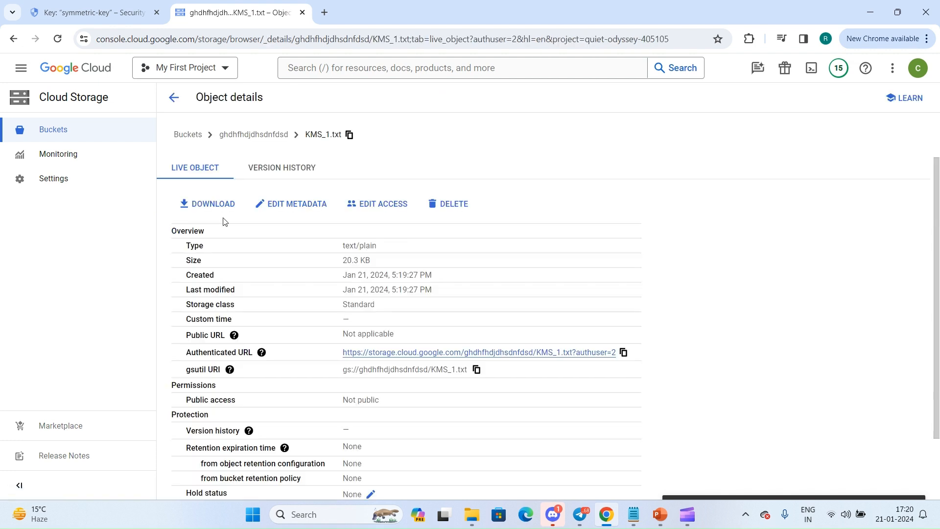
click(191, 202)
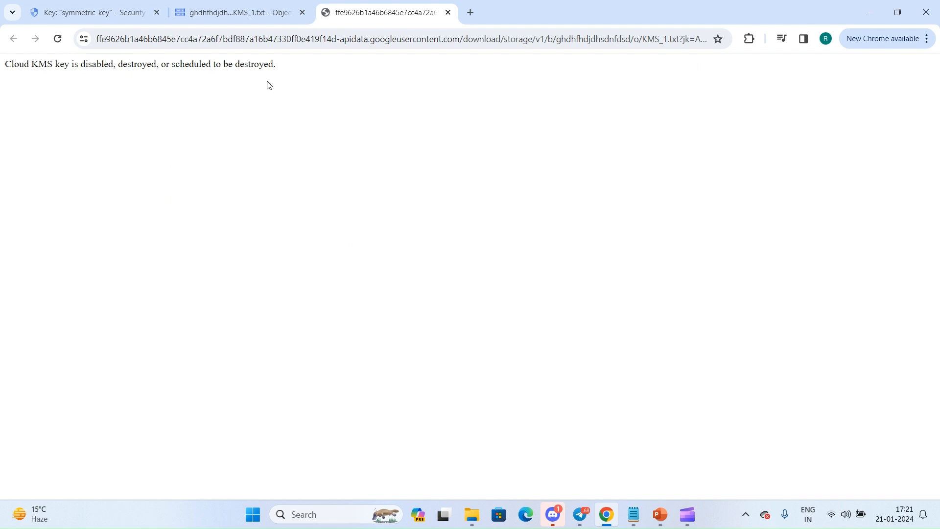
click(265, 4)
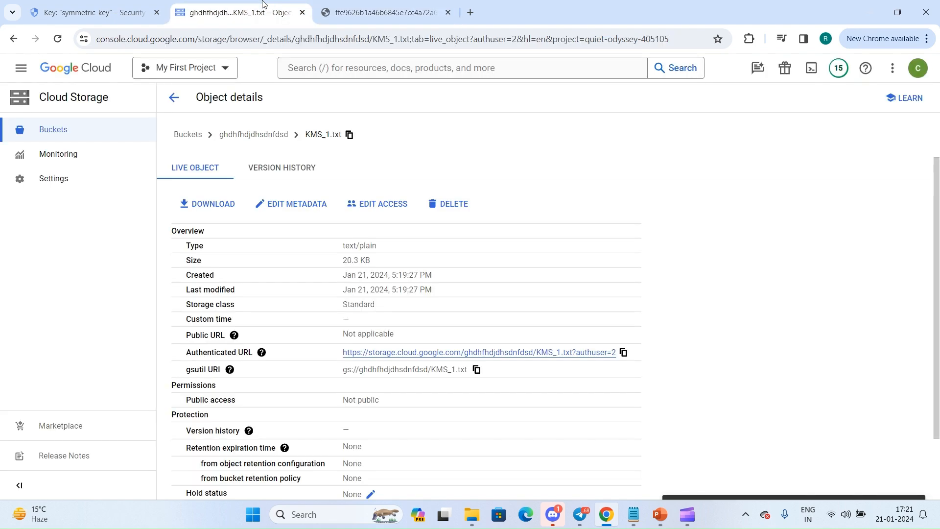
click(174, 98)
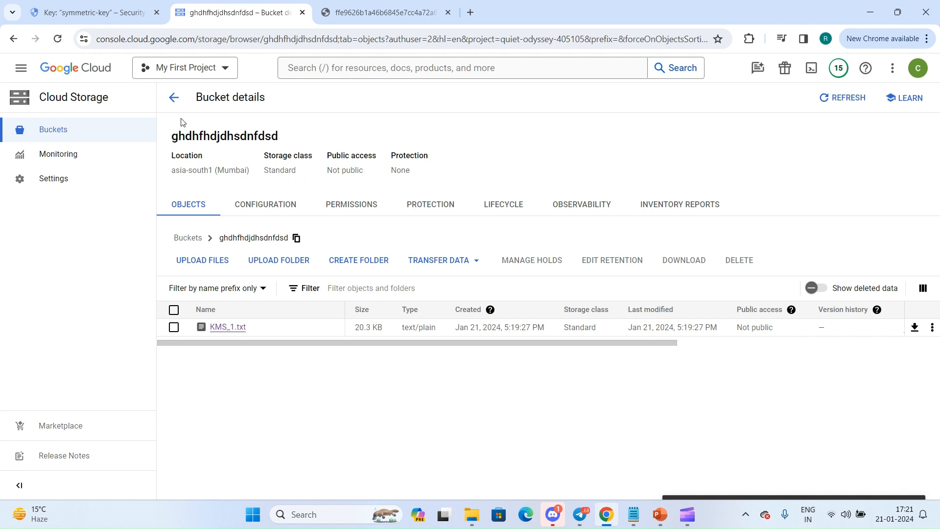
Restore version 2 of symmetric-key from scheduled destruction and enable it again.
click(116, 14)
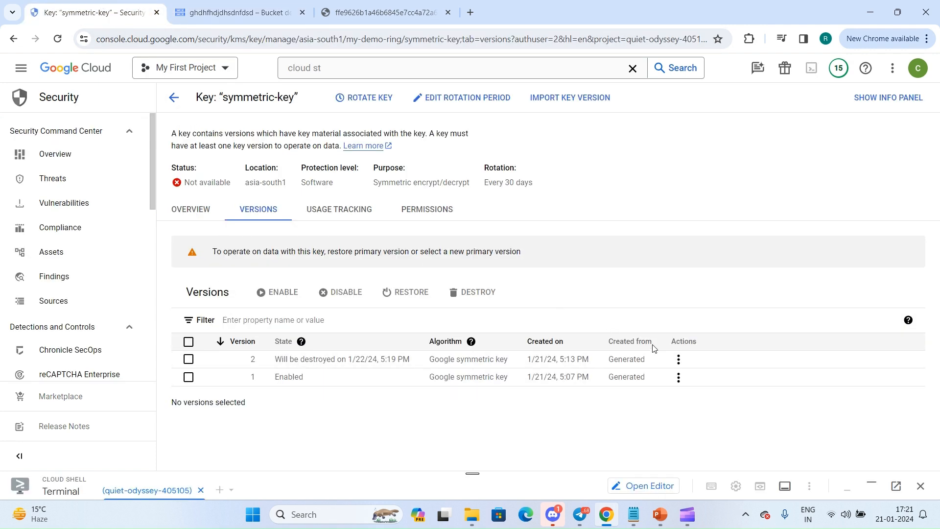
click(678, 361)
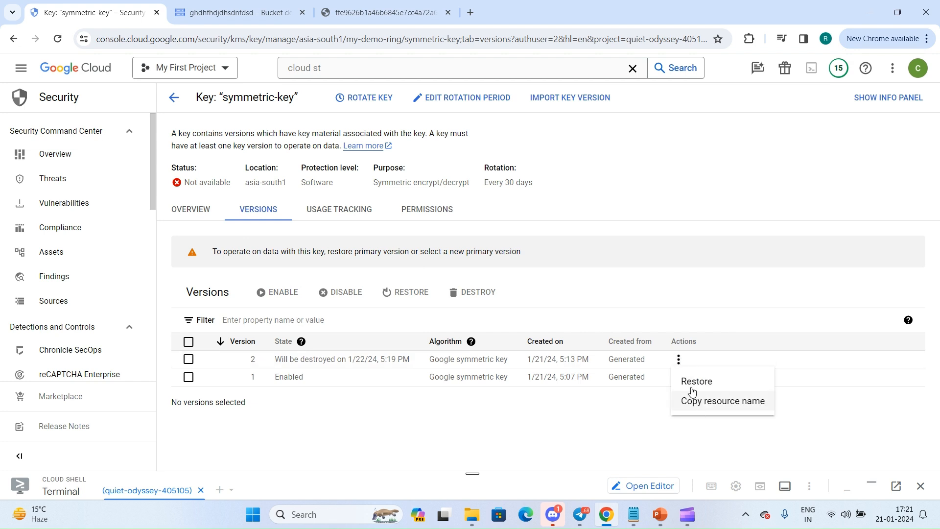
click(697, 383)
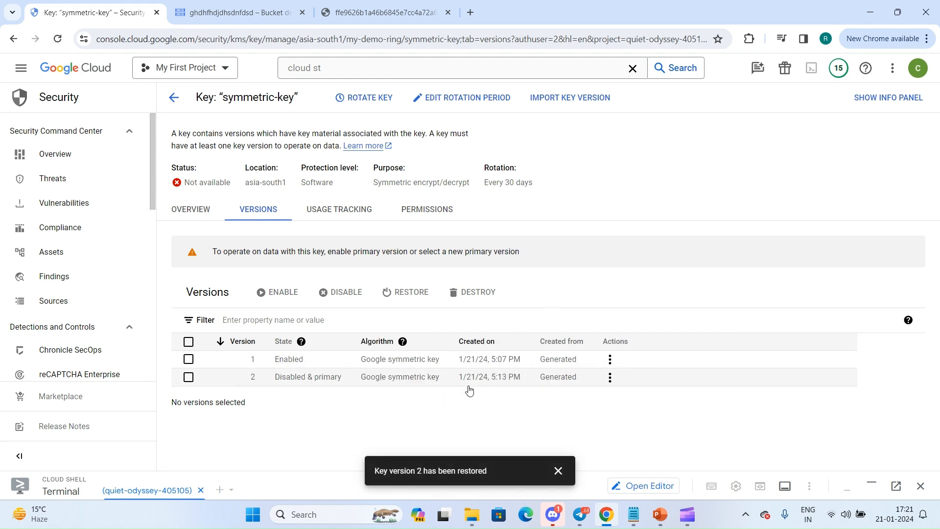
click(316, 365)
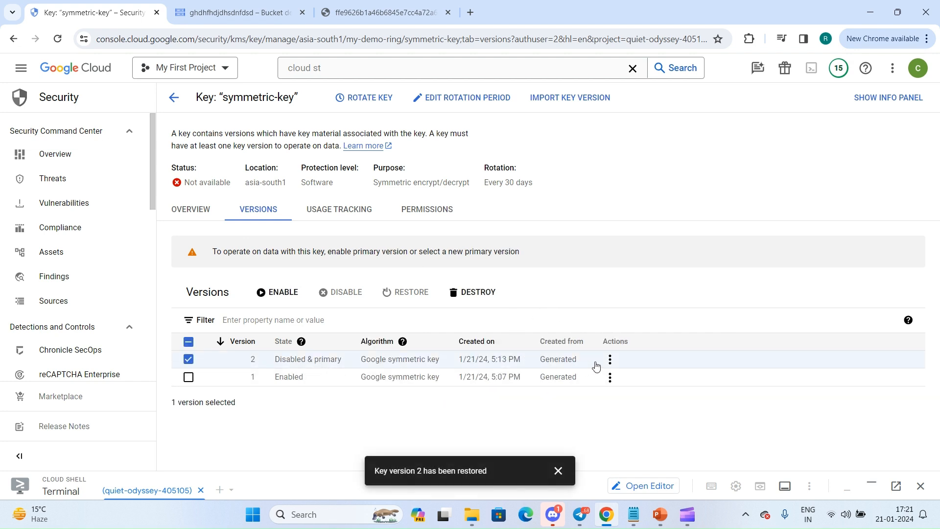
click(607, 361)
click(625, 380)
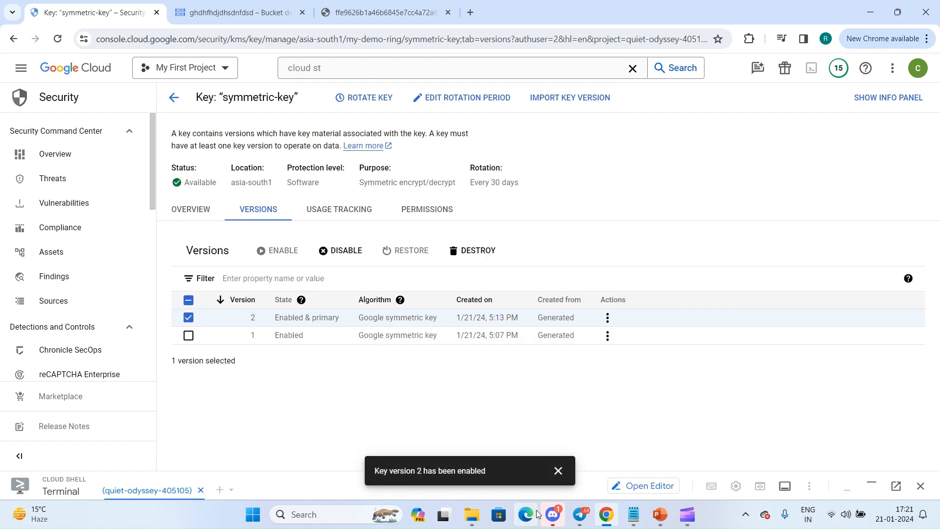
Download KMS_1.txt from the bucket again to check its content, and close both download tabs.
click(379, 12)
click(236, 10)
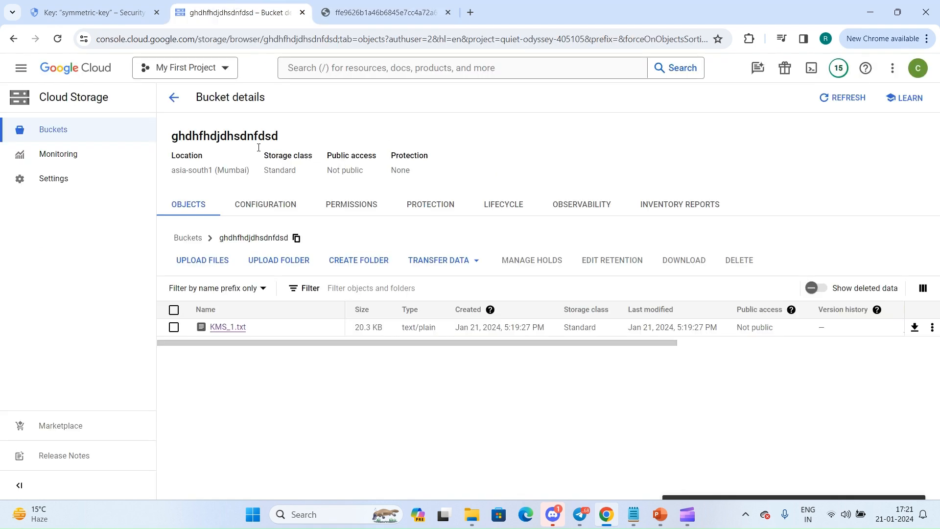
click(212, 328)
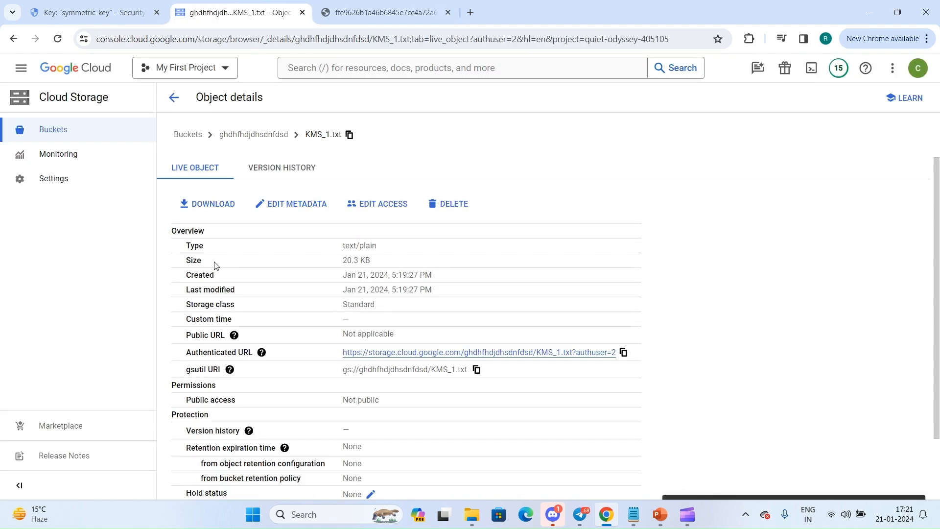
click(194, 203)
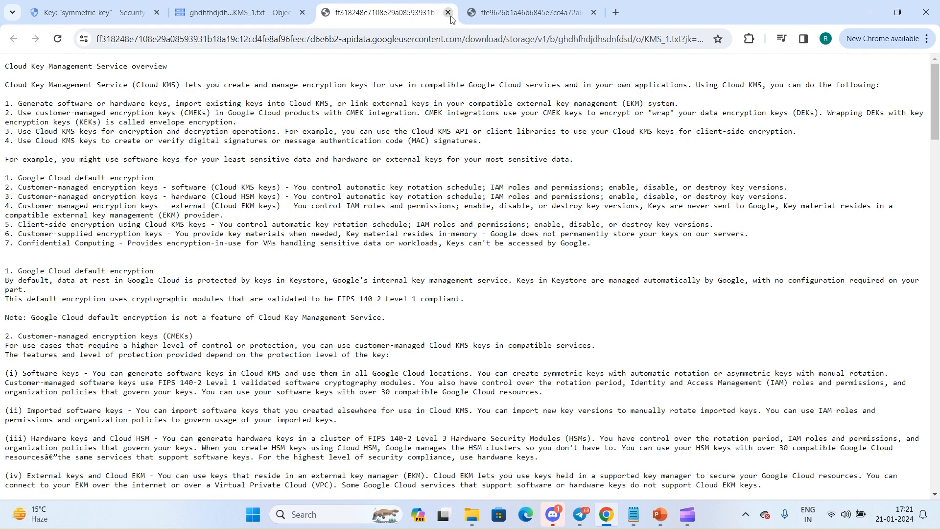
click(447, 12)
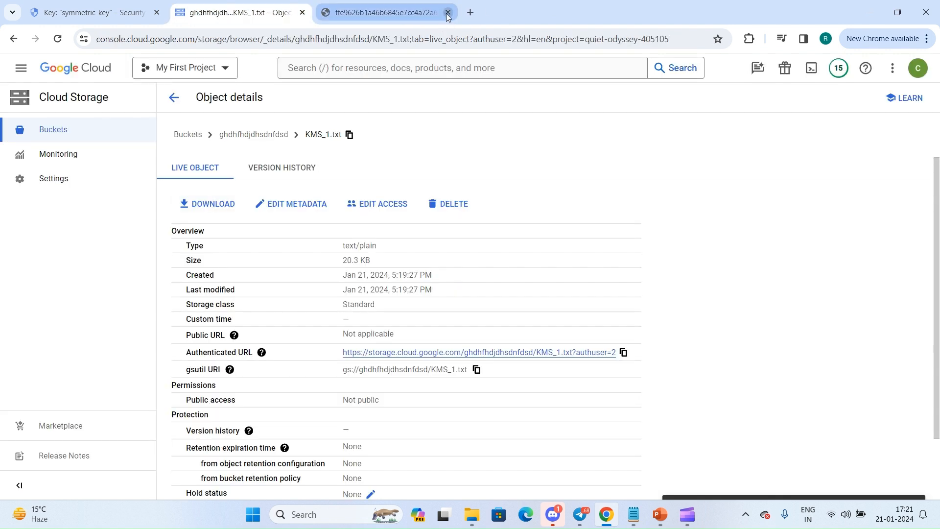
click(447, 12)
Return to the version list of symmetric-key, deselect version 2 and dismiss the notification.
click(93, 12)
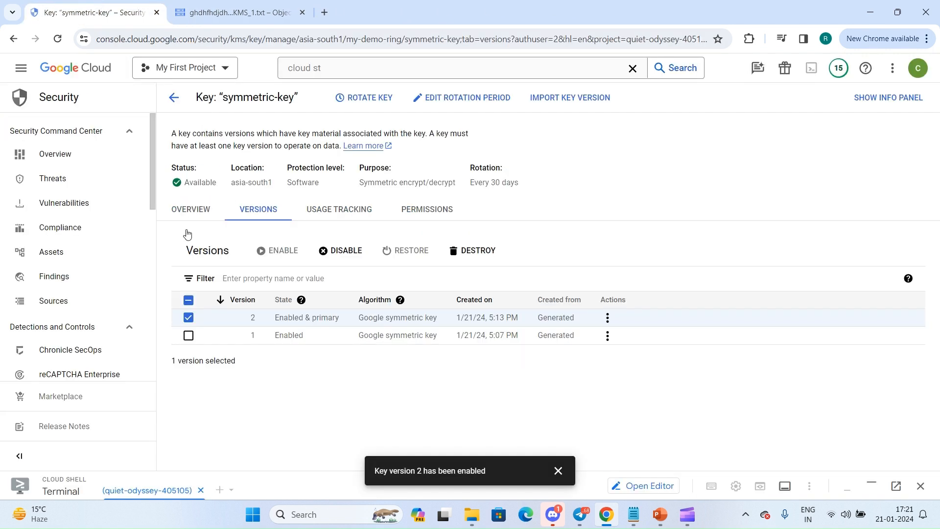
click(189, 318)
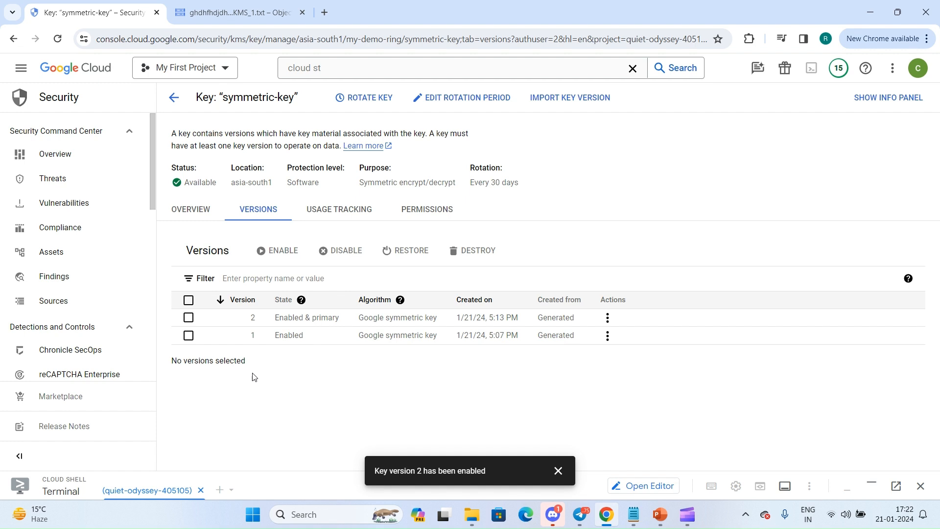
click(557, 471)
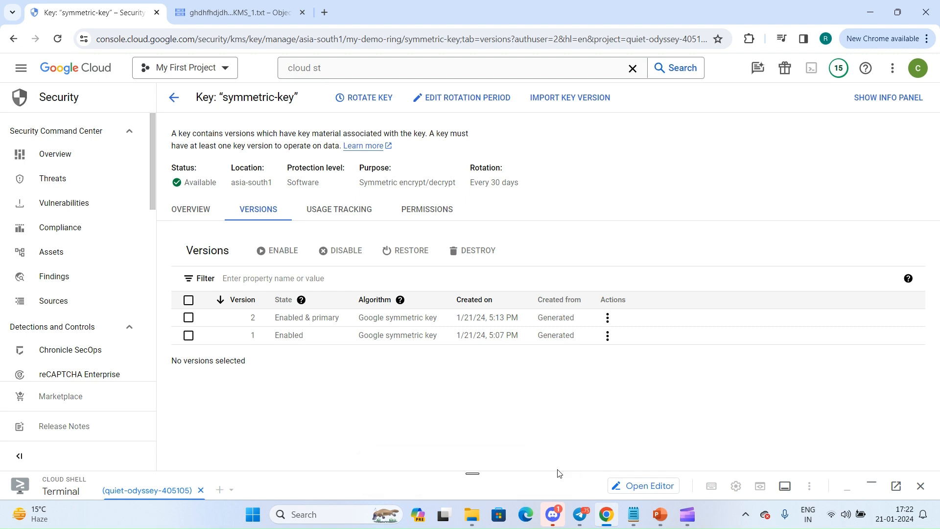